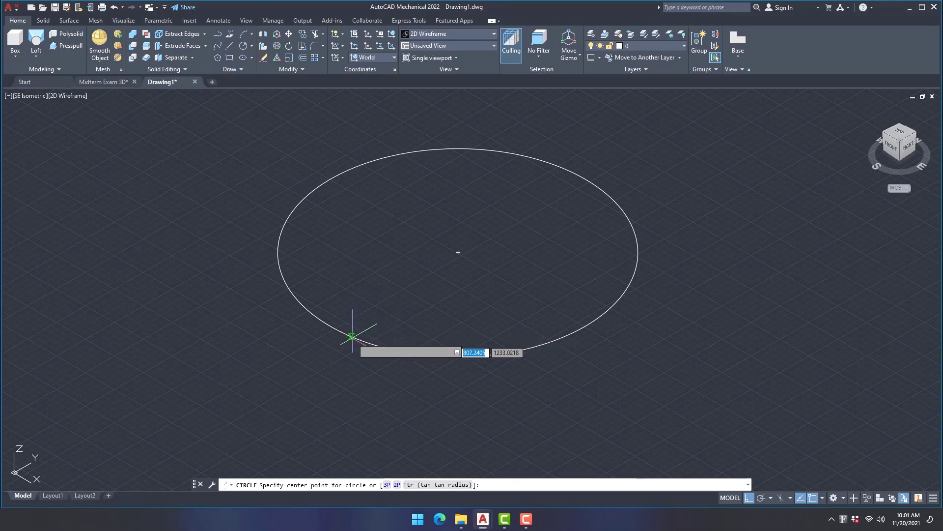
# Draw two circles with radii of 24 and 17.5 at the centre of the large circle.
pyautogui.click(458, 253)
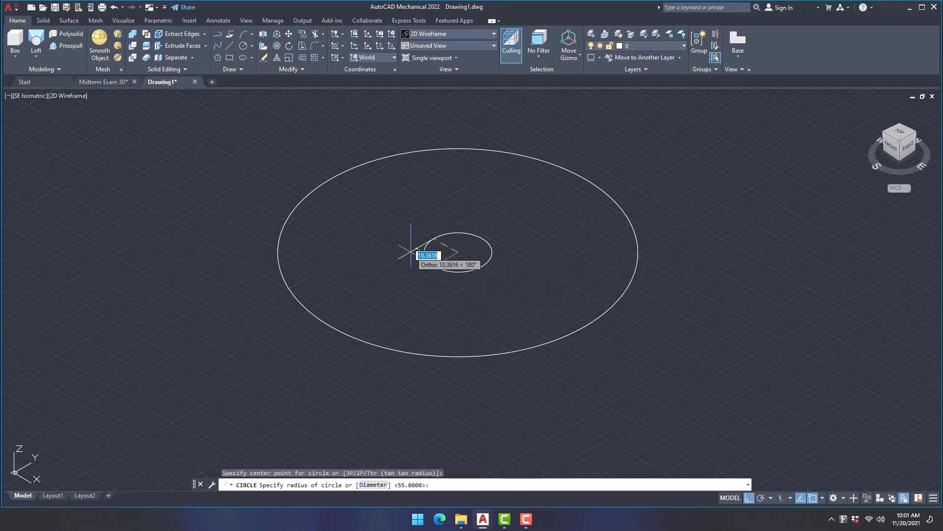
pyautogui.write('24')
pyautogui.press('Return')
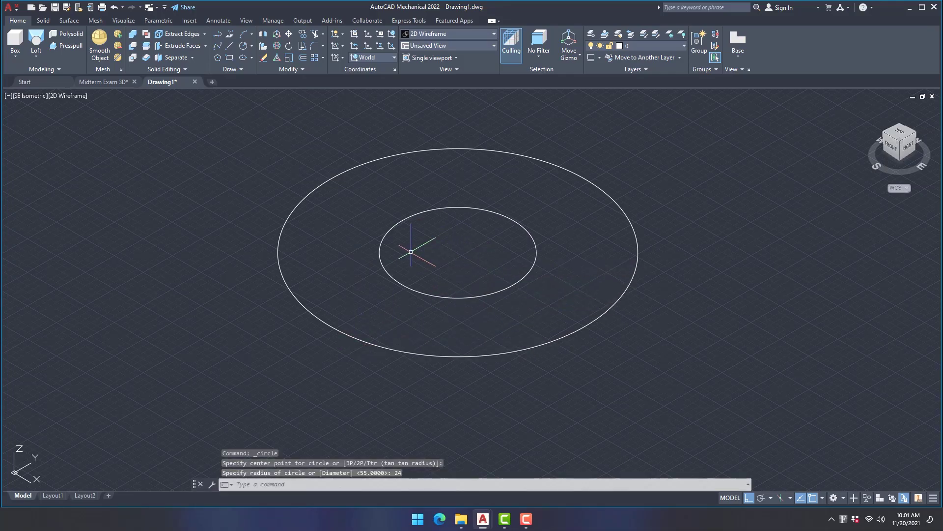
pyautogui.click(251, 47)
pyautogui.click(267, 63)
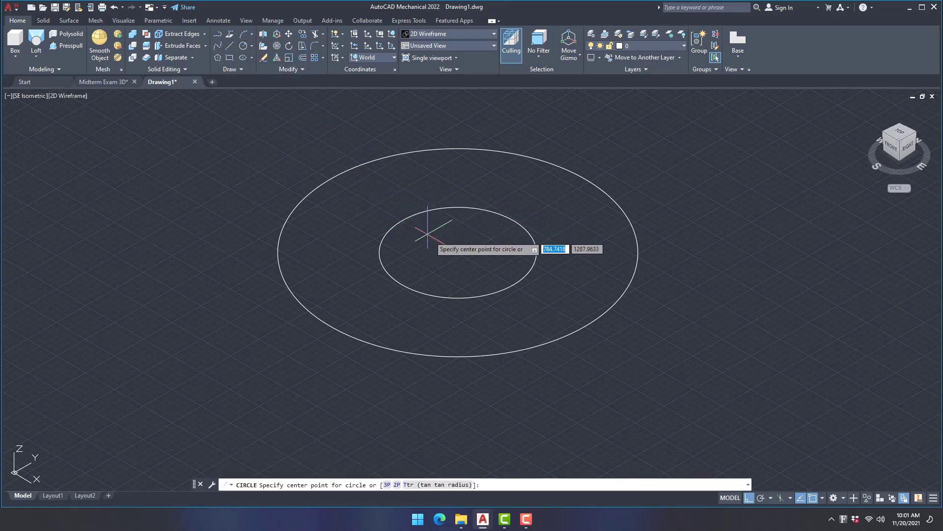
pyautogui.click(457, 253)
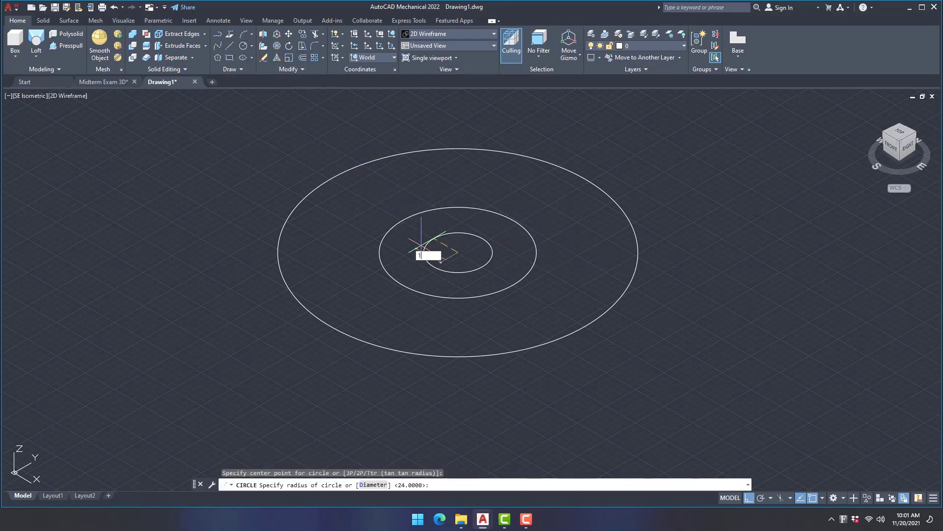
pyautogui.press('Return')
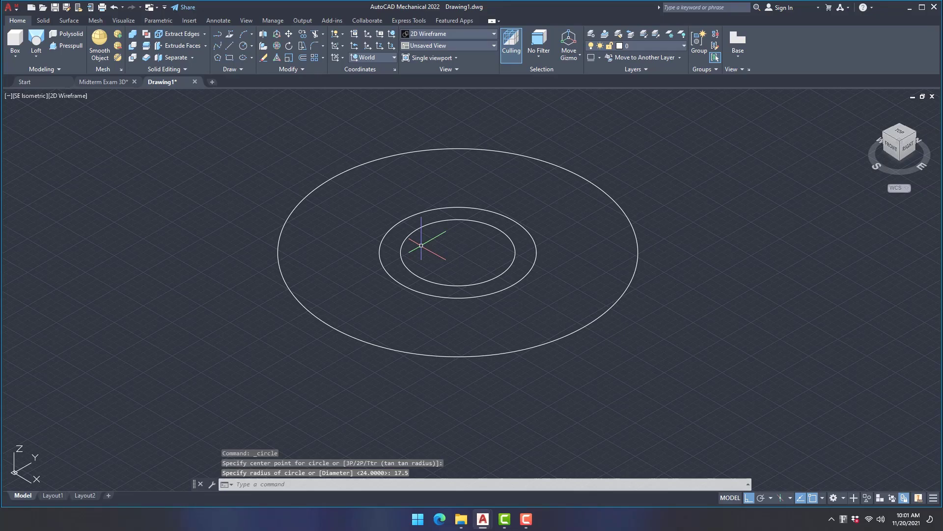
# Move the radius 24 circle straight up 20 along the Z axis from its centre.
pyautogui.click(290, 34)
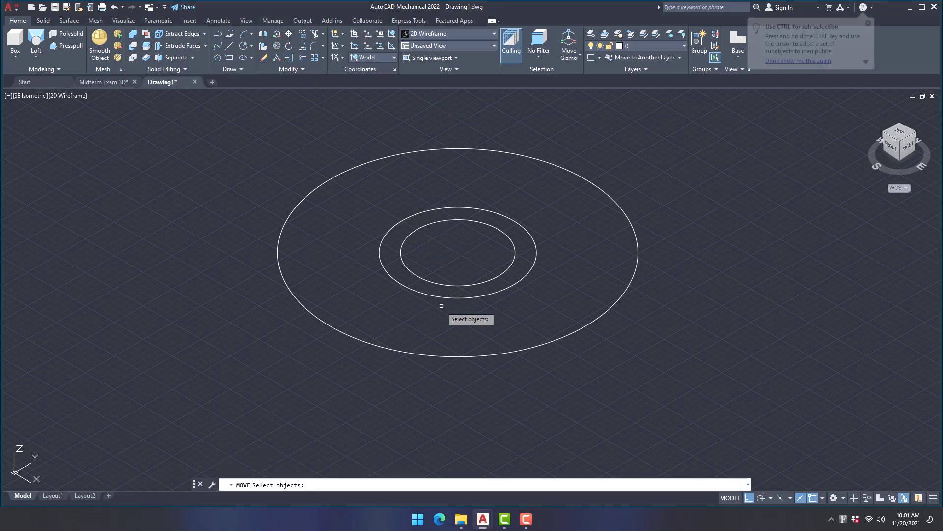
pyautogui.click(445, 297)
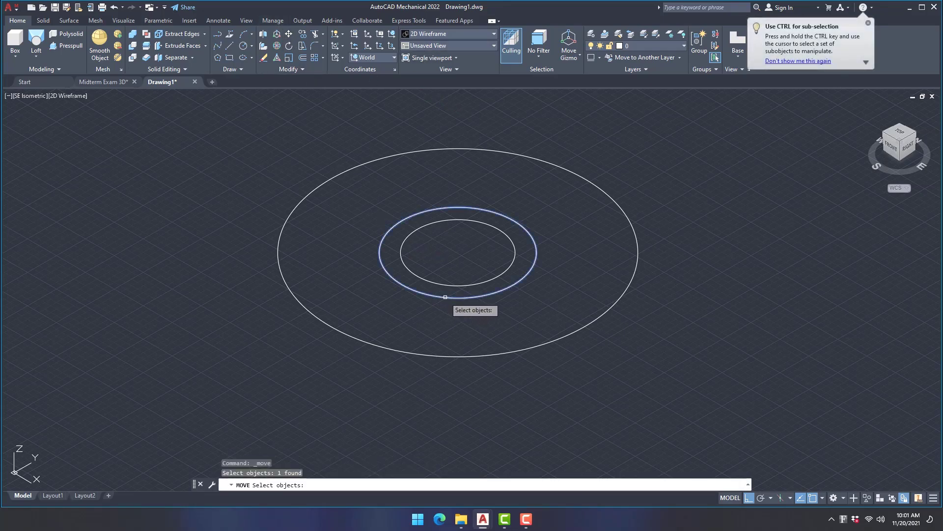
pyautogui.press('Return')
pyautogui.click(458, 252)
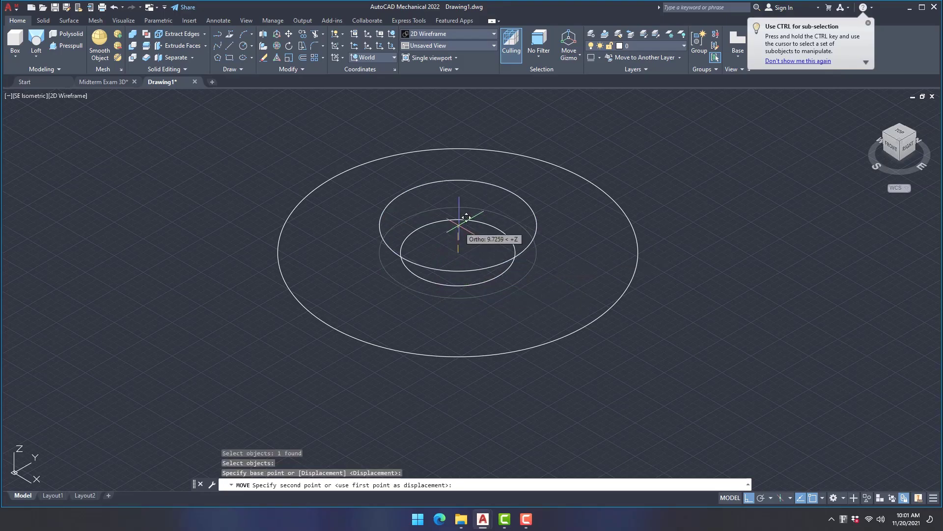
pyautogui.write('20')
pyautogui.press('Return')
# Move the radius 17.5 circle straight up 40 along the Z axis from its centre.
pyautogui.rightClick(363, 131)
pyautogui.click(388, 137)
pyautogui.click(484, 281)
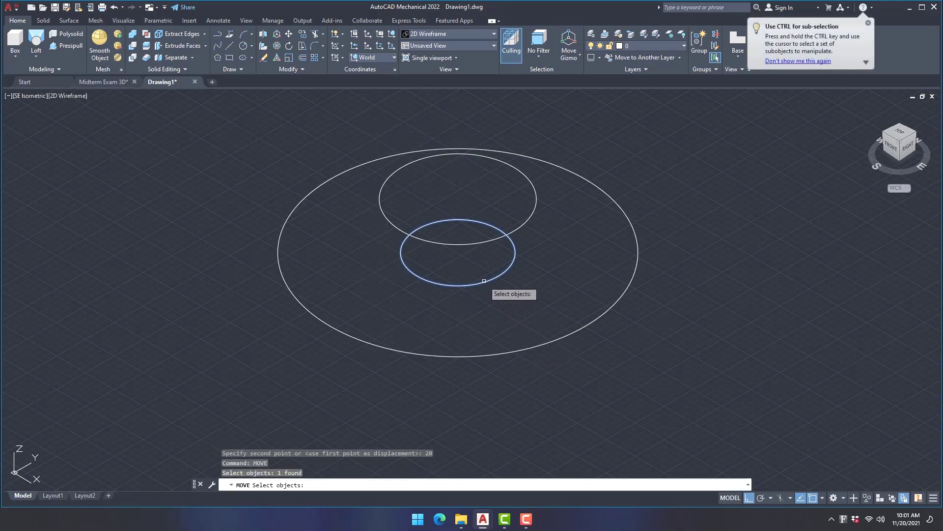
pyautogui.press('Return')
pyautogui.click(458, 252)
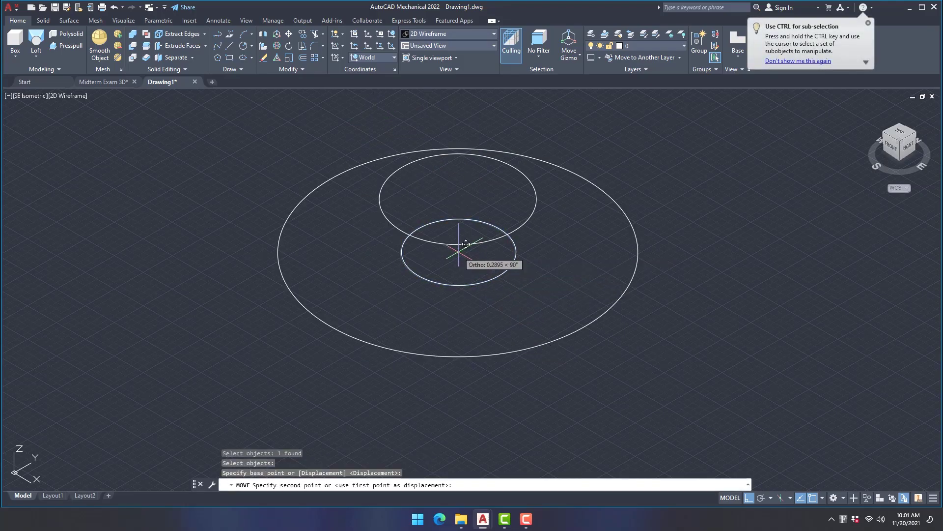
pyautogui.write('2')
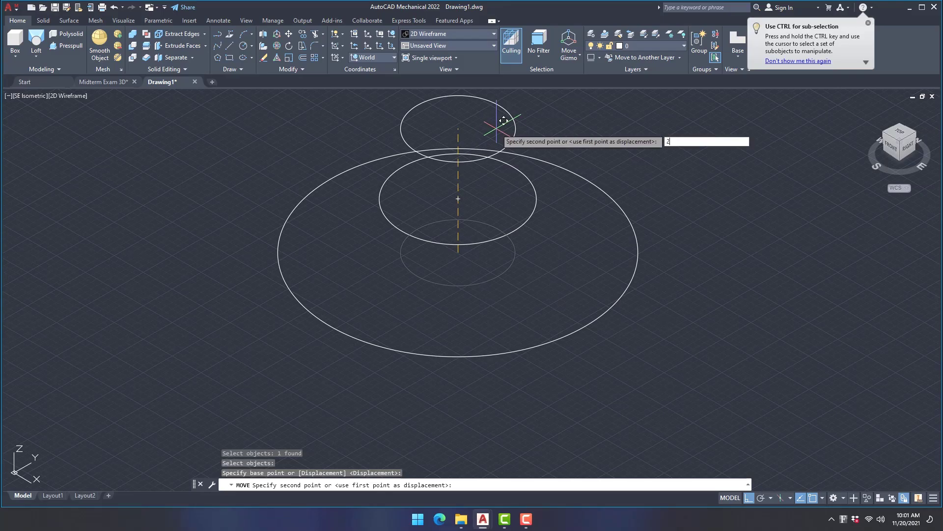
pyautogui.press('BackSpace')
pyautogui.write('4')
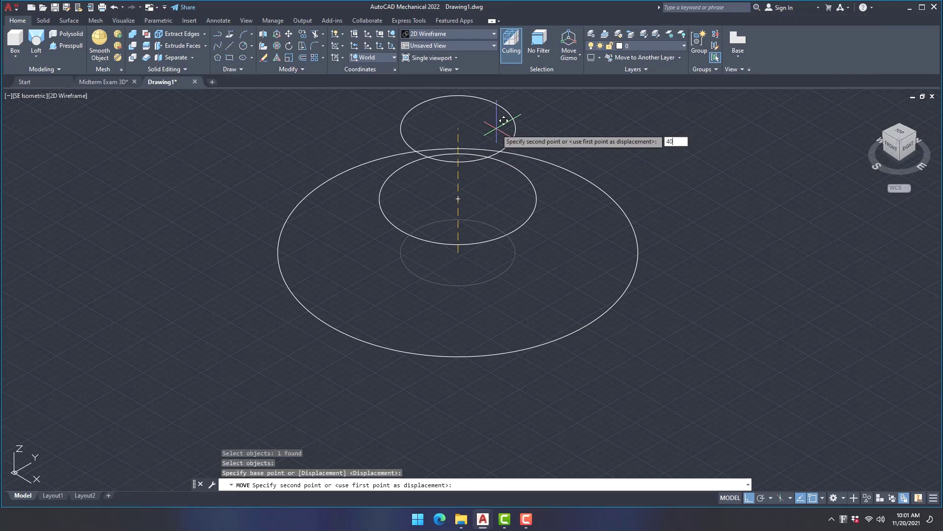
pyautogui.write('0')
pyautogui.press('Return')
pyautogui.moveTo(733, 196); pyautogui.dragTo(623, 260, button='middle')
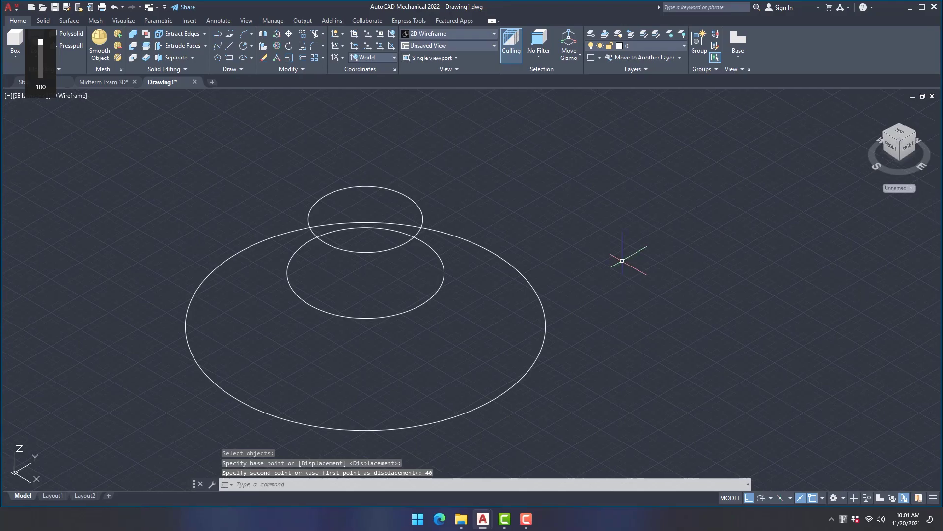
pyautogui.press('Escape')
# Draw a circle of radius 60 at the centre of the large base circle.
pyautogui.moveTo(127, 144); pyautogui.dragTo(248, 140, button='middle')
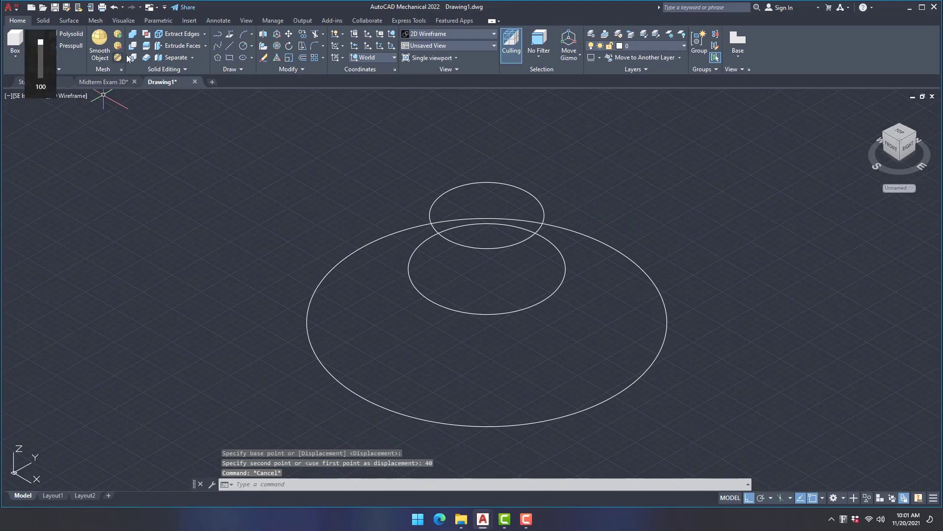
pyautogui.click(250, 44)
pyautogui.click(265, 68)
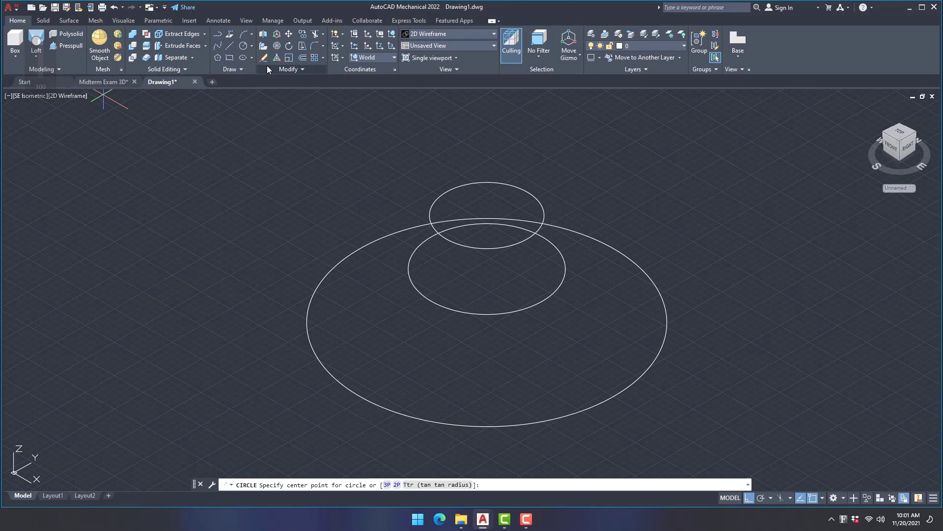
pyautogui.click(487, 322)
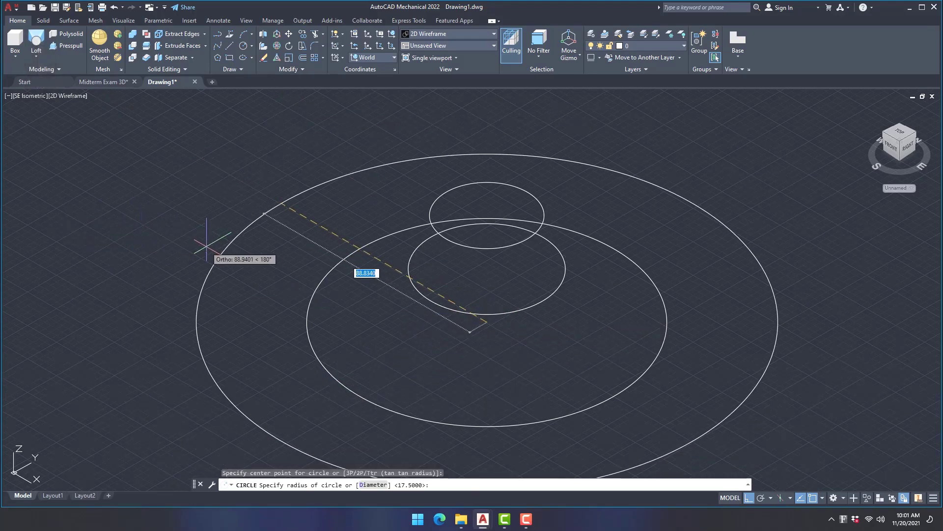
pyautogui.press('Return')
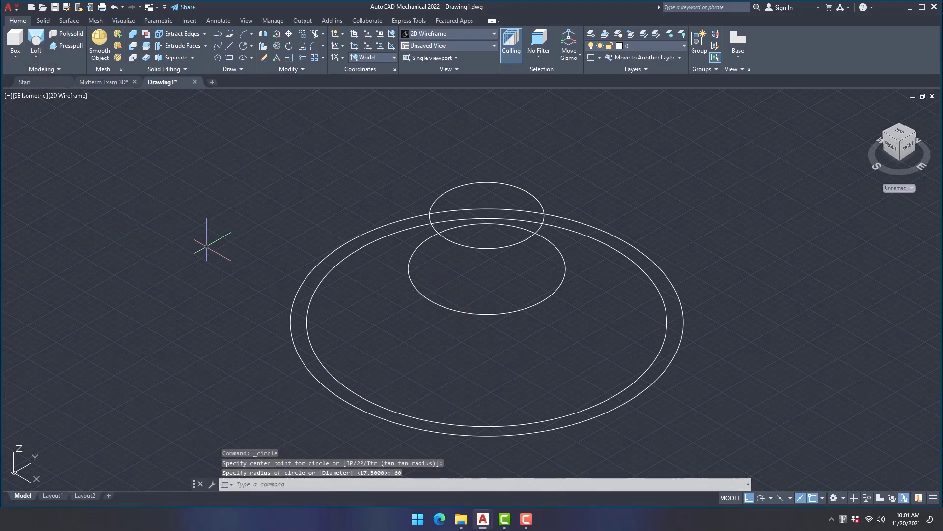
pyautogui.press('Escape')
# Loft a solid through the radius 55, 24 and 17.5 circles from the base upward, using cross sections only.
pyautogui.click(36, 42)
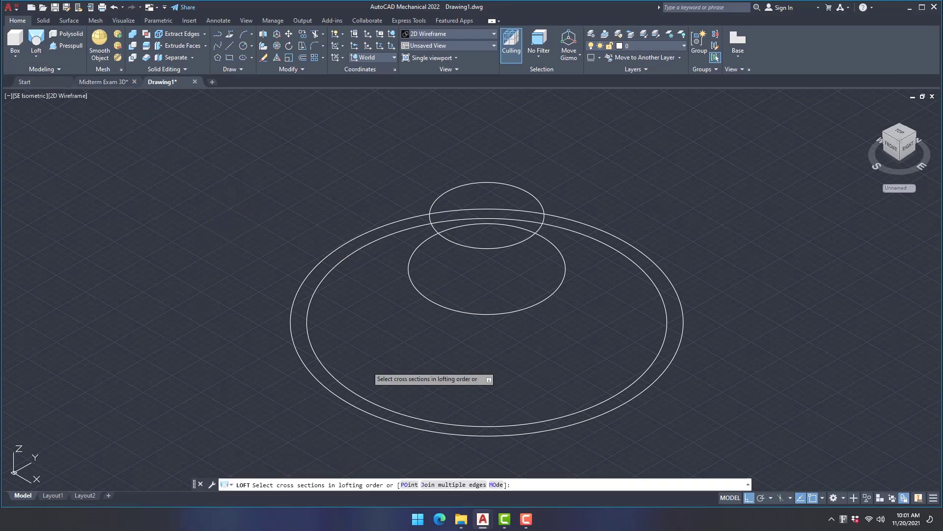
pyautogui.click(367, 398)
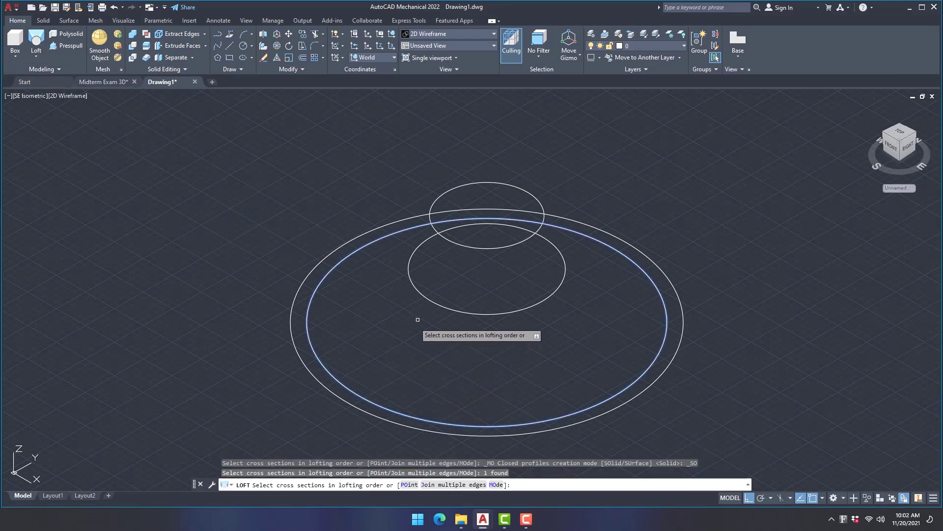
pyautogui.click(444, 307)
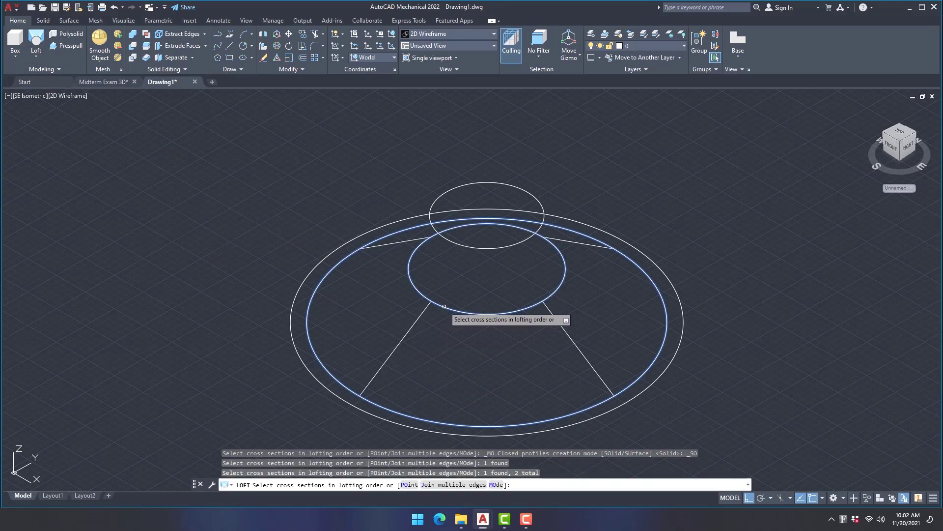
pyautogui.click(475, 247)
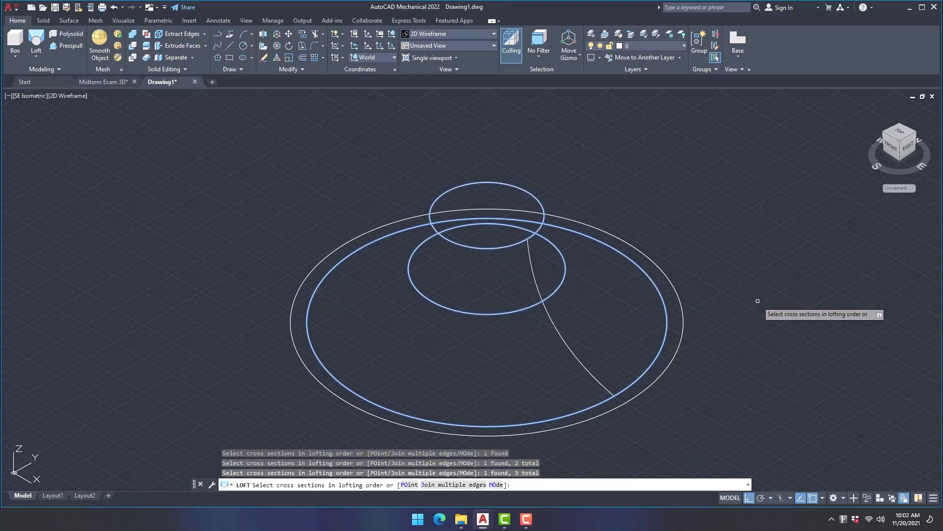
pyautogui.press('Return')
pyautogui.click(783, 347)
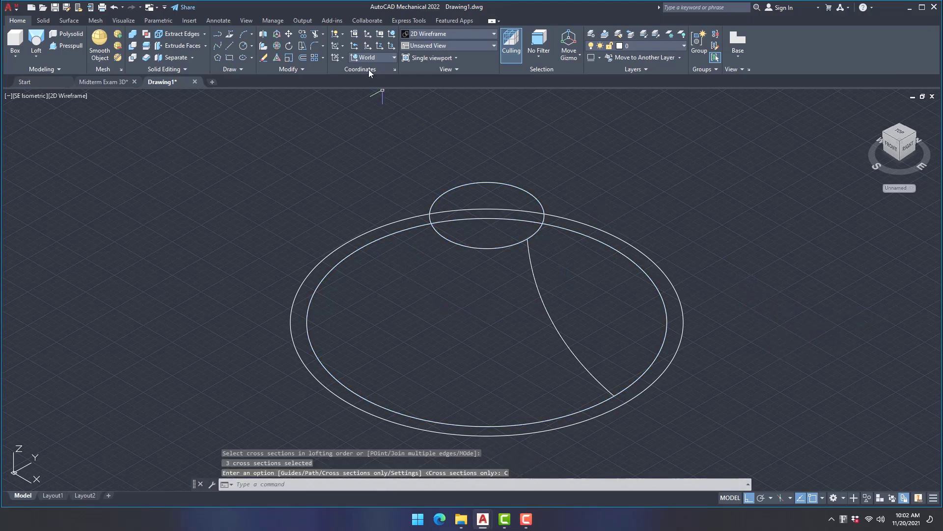
# Inspect the lofted solid in the Shaded with edges visual style and return to 2D Wireframe.
pyautogui.moveTo(472, 131); pyautogui.dragTo(426, 130, button='middle')
pyautogui.moveTo(565, 157); pyautogui.dragTo(574, 152, button='middle')
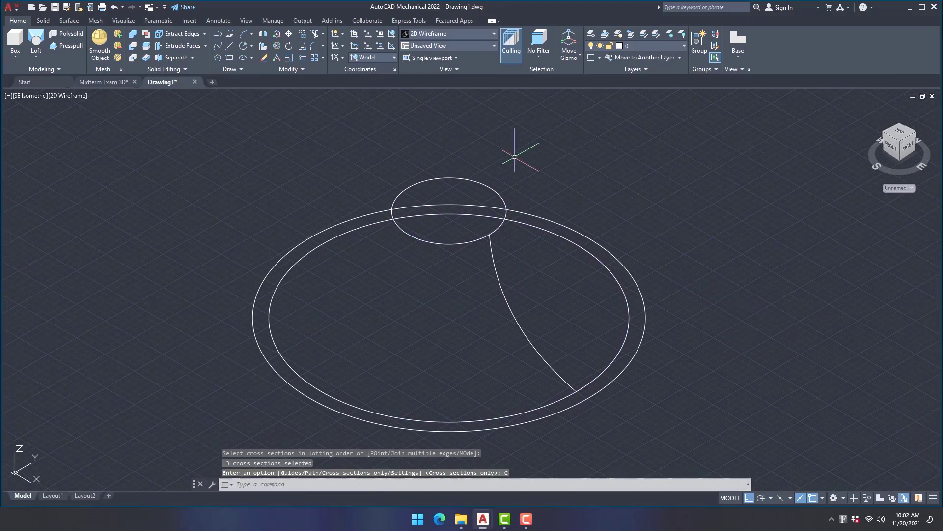
pyautogui.click(464, 33)
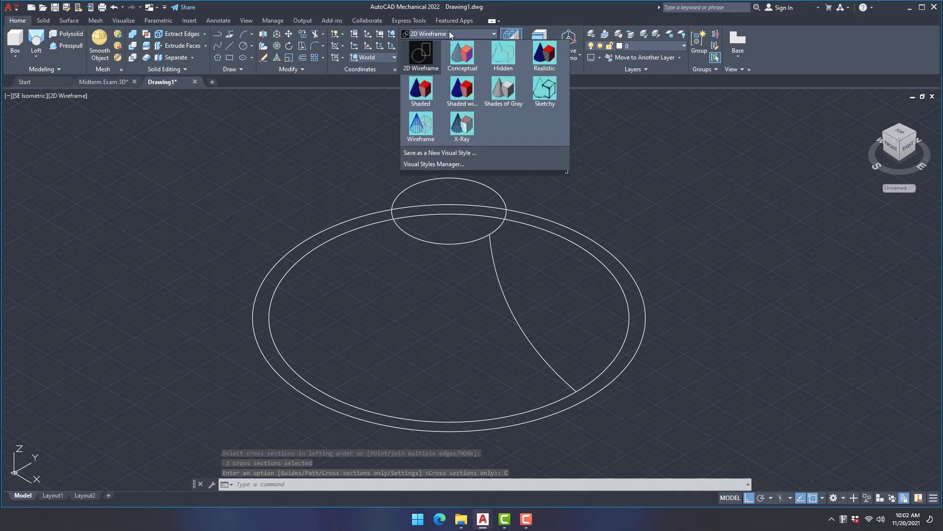
pyautogui.click(461, 90)
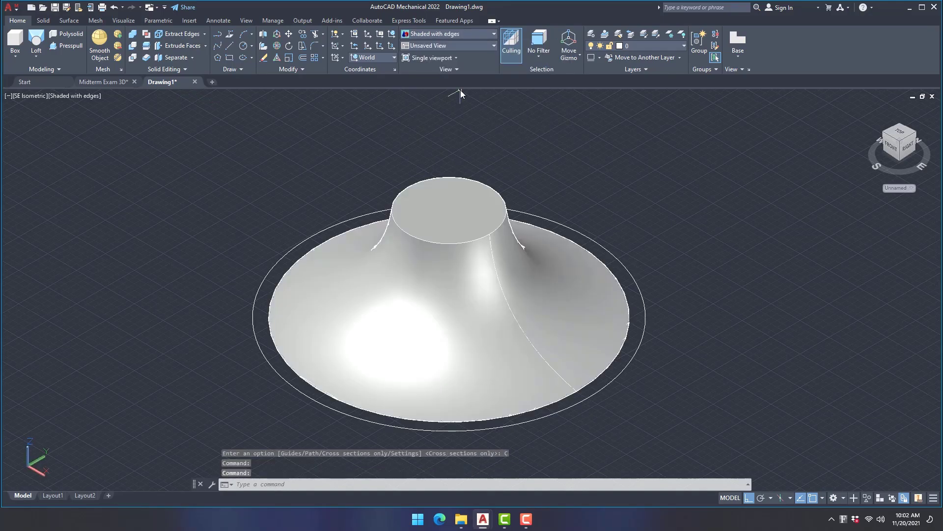
pyautogui.click(435, 35)
pyautogui.click(415, 55)
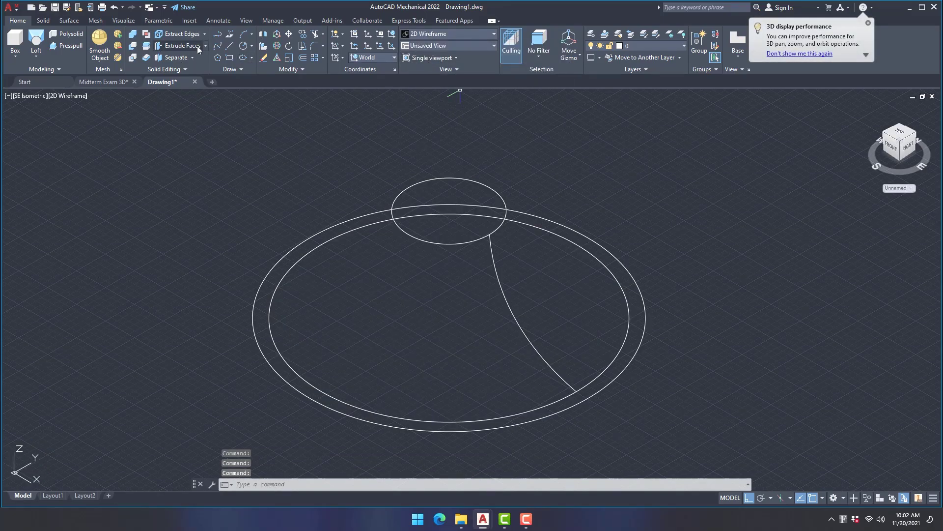
# Draw a line across the radius 55 base circle between its opposite quadrants along the Y axis.
pyautogui.click(228, 47)
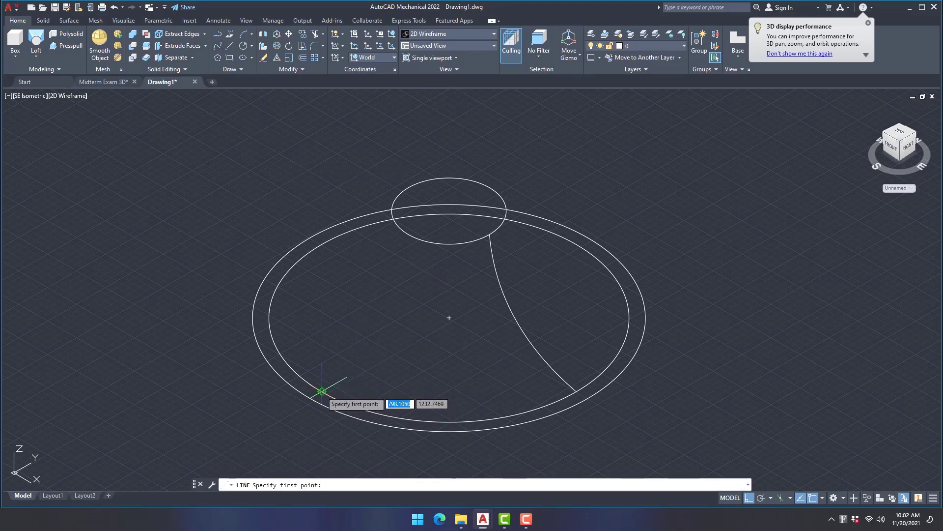
pyautogui.click(322, 391)
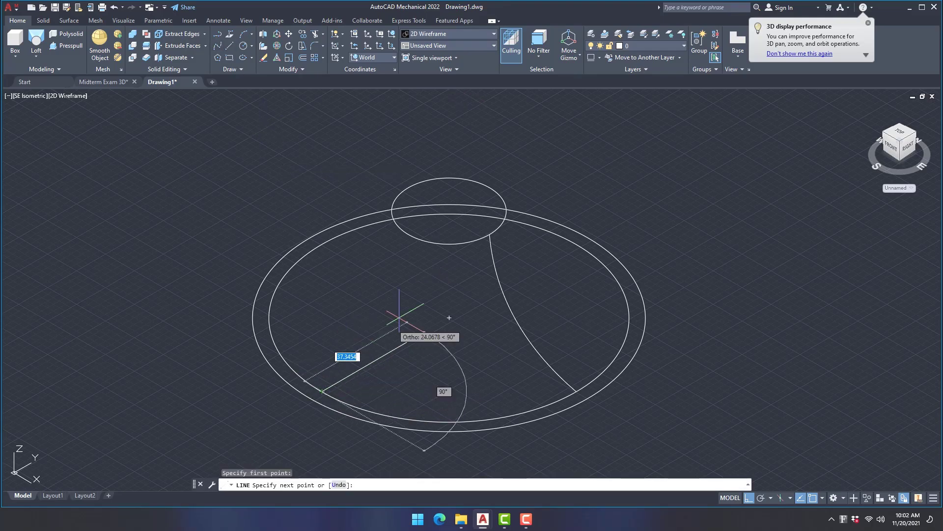
pyautogui.click(577, 244)
pyautogui.press('Escape')
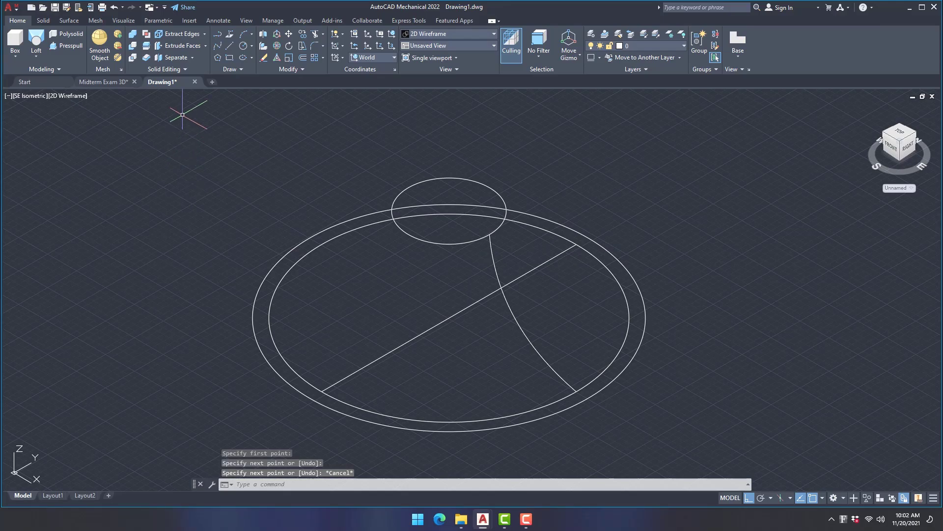
pyautogui.click(229, 47)
pyautogui.click(448, 318)
pyautogui.press('Escape')
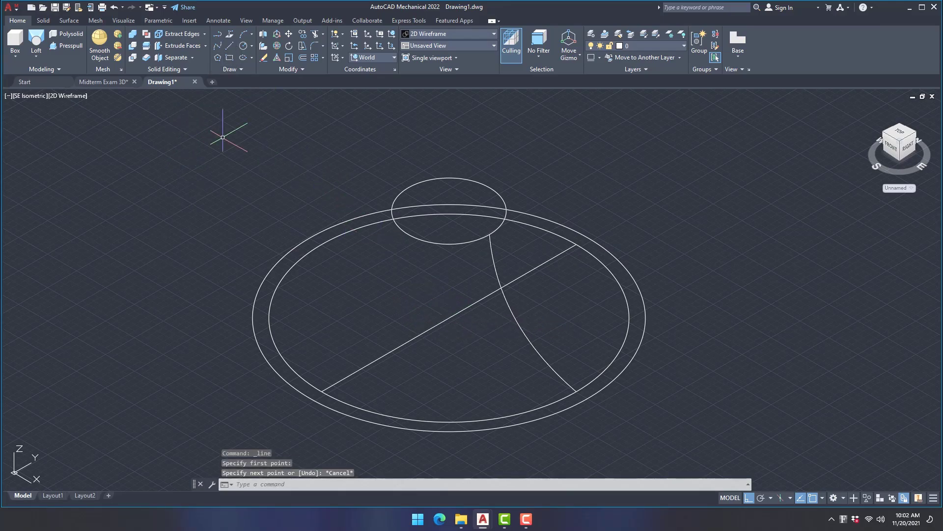
# Draw a line 40 long from the base centre along the negative Y axis, ending with a short perpendicular segment along X.
pyautogui.click(231, 46)
pyautogui.click(449, 318)
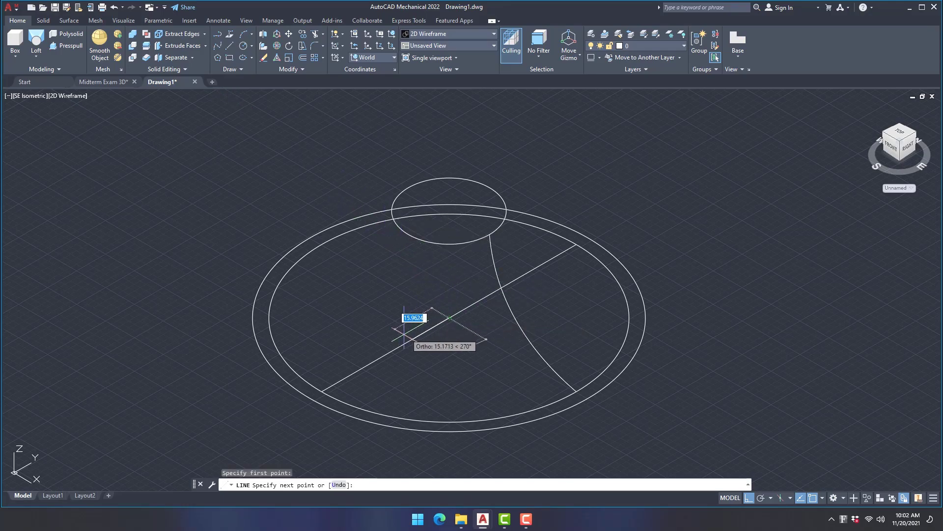
pyautogui.press('Return')
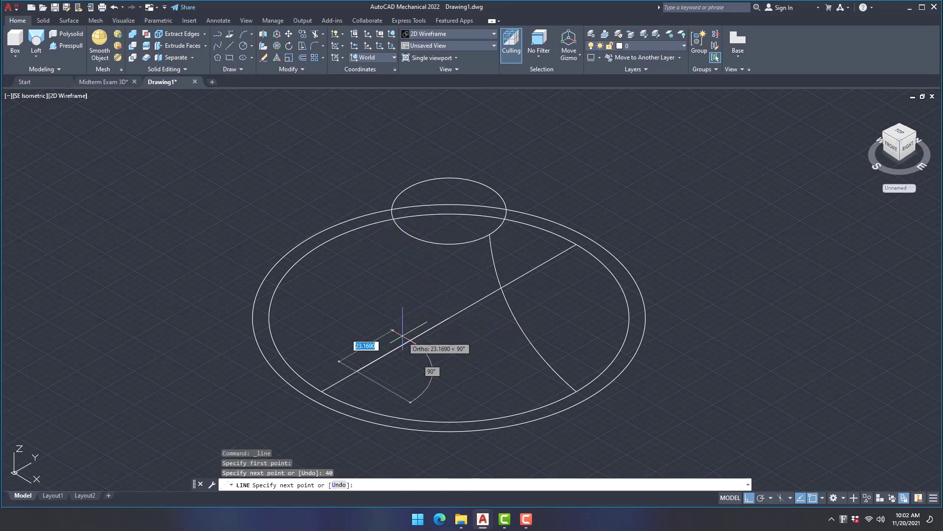
pyautogui.click(423, 390)
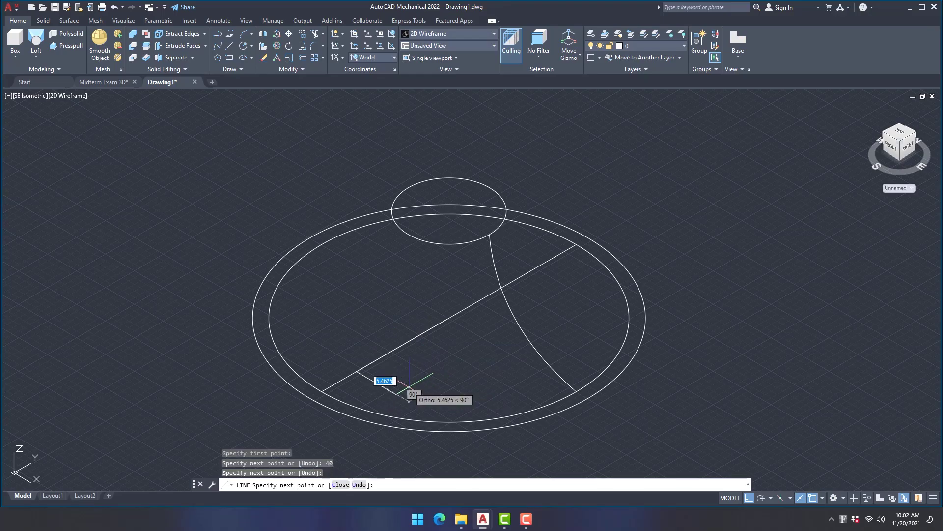
pyautogui.press('Escape')
pyautogui.click(250, 47)
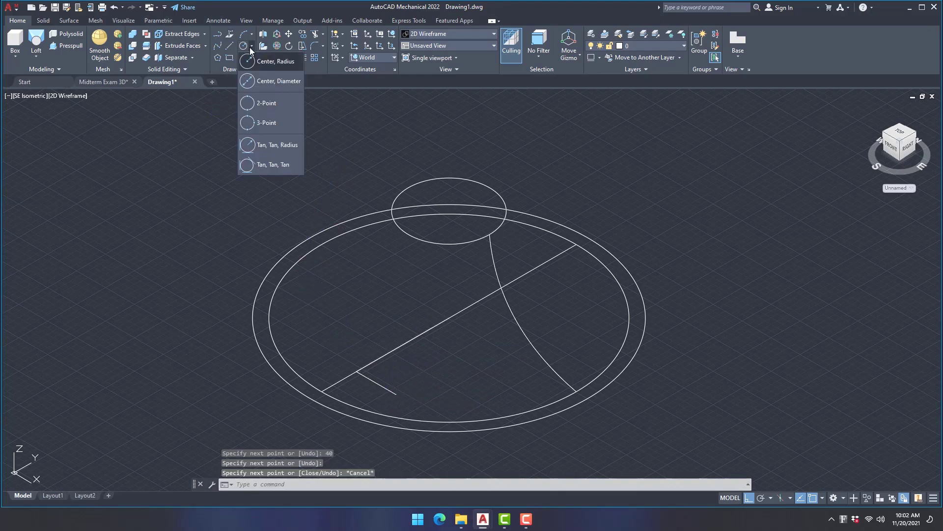
pyautogui.click(267, 64)
pyautogui.click(358, 372)
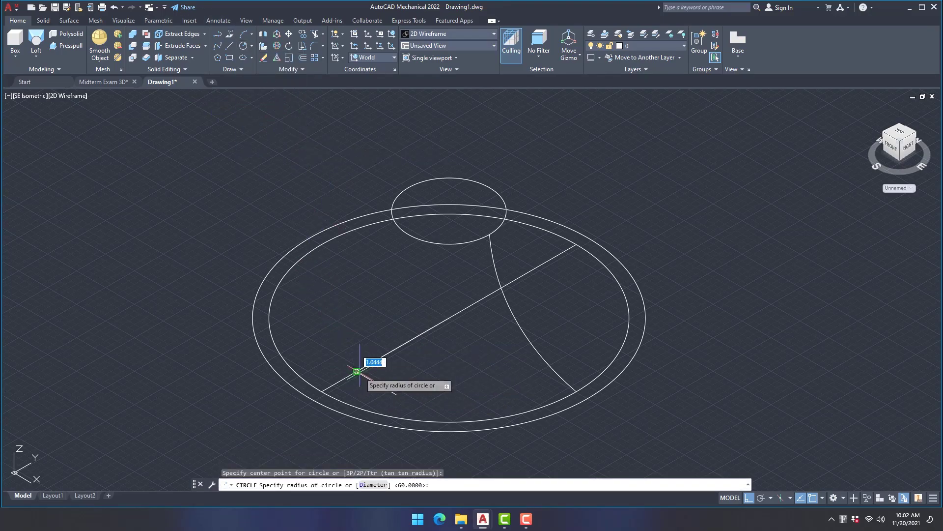
pyautogui.press('Escape')
# Draw a circle of radius 8 centred on the end of the 40-long line from the base centre.
pyautogui.click(251, 46)
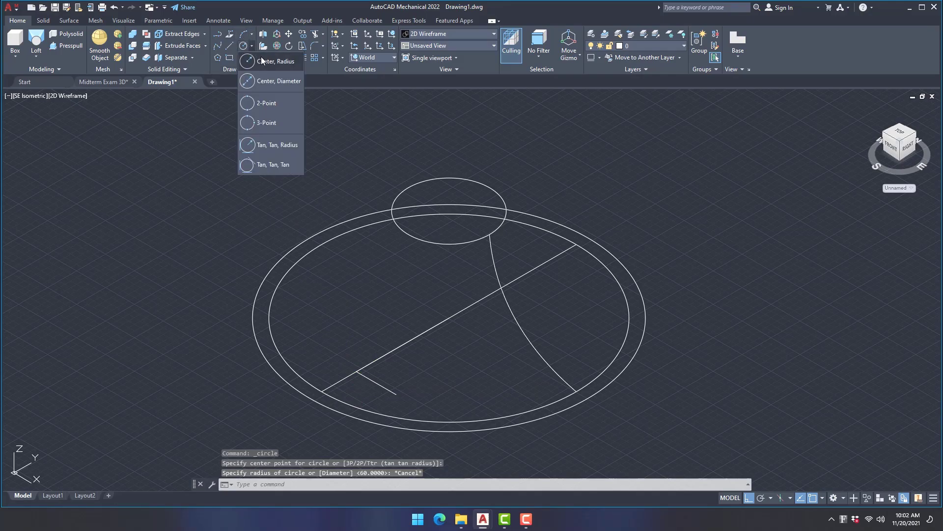
pyautogui.click(265, 62)
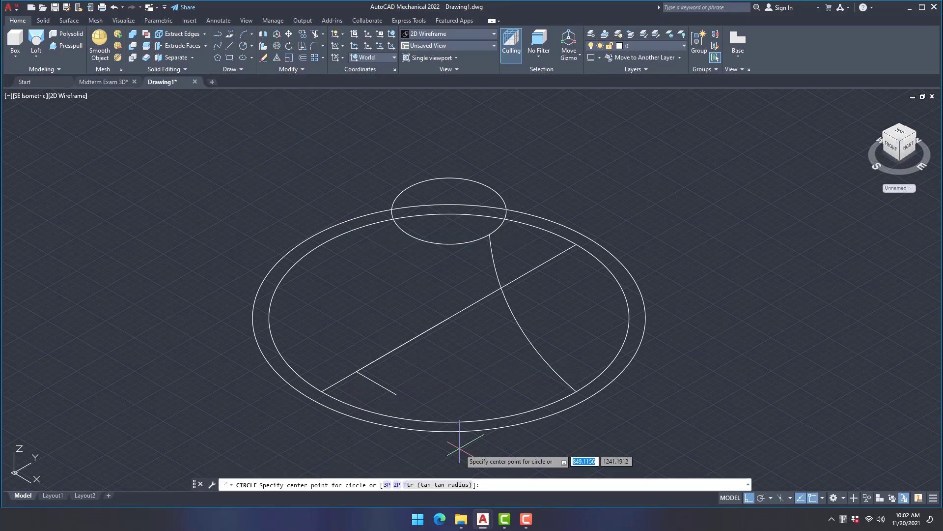
pyautogui.click(357, 371)
pyautogui.write('8')
pyautogui.press('Return')
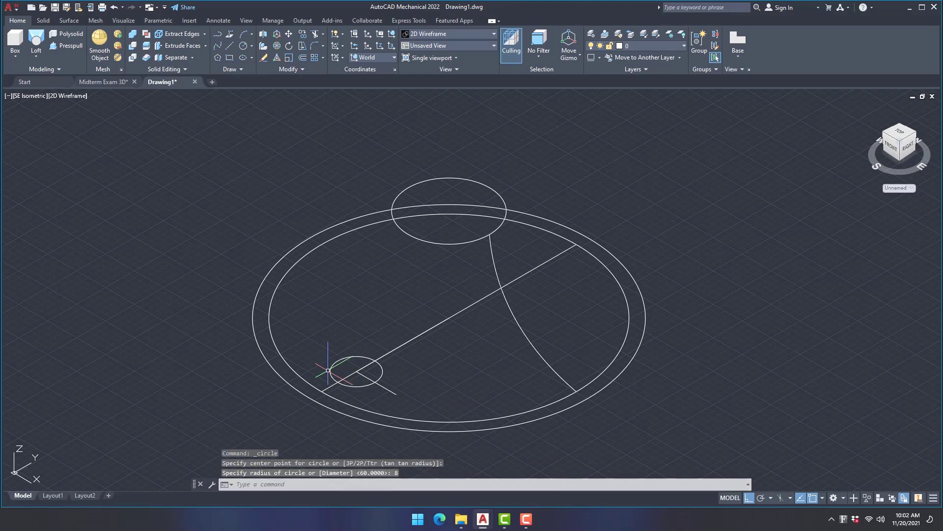
# Draw a concentric circle of radius 15 around the radius 8 circle.
pyautogui.rightClick(351, 326)
pyautogui.click(414, 85)
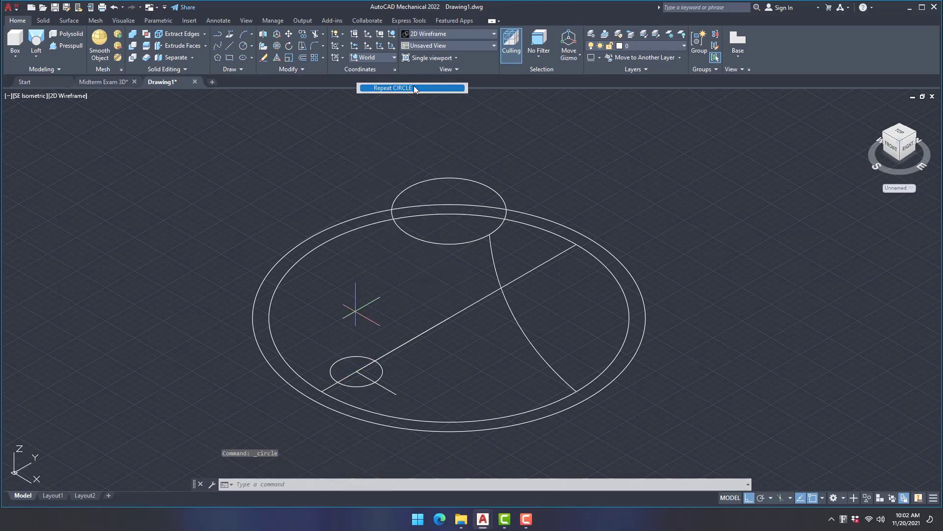
pyautogui.click(357, 371)
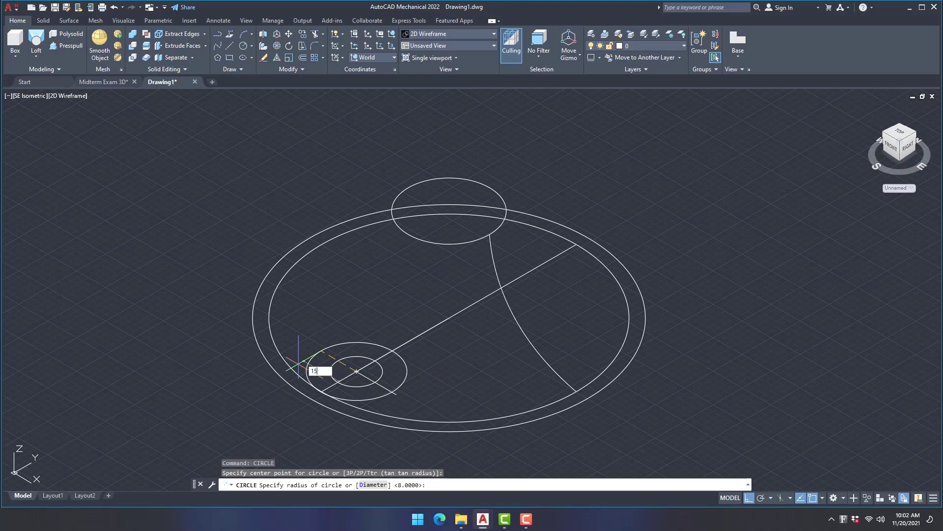
pyautogui.press('Return')
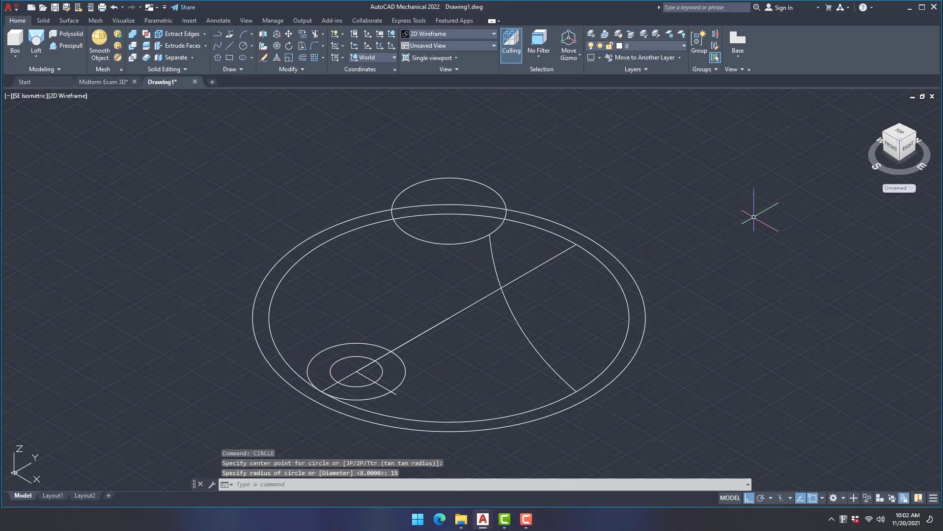
# Mirror the radius 8 and radius 15 circles across the base's X-direction centreline, keeping the source circles.
pyautogui.press('Return')
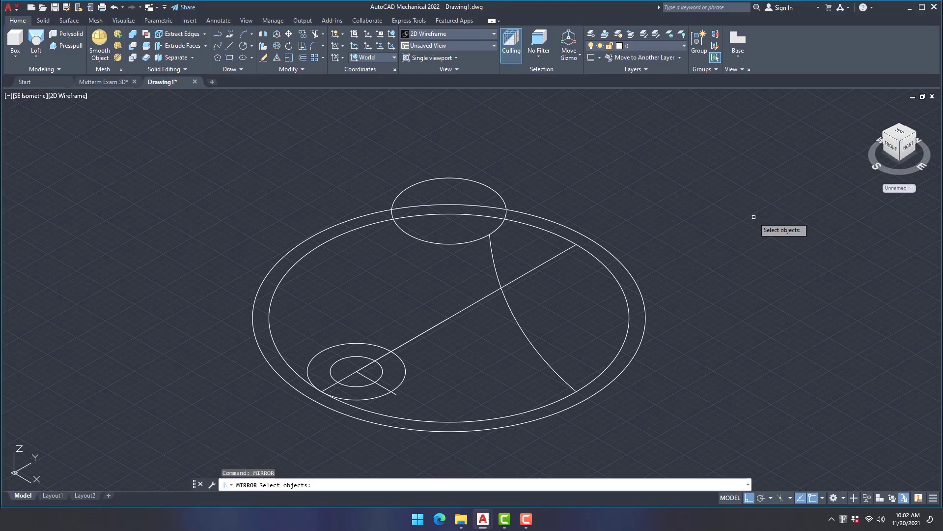
pyautogui.click(404, 374)
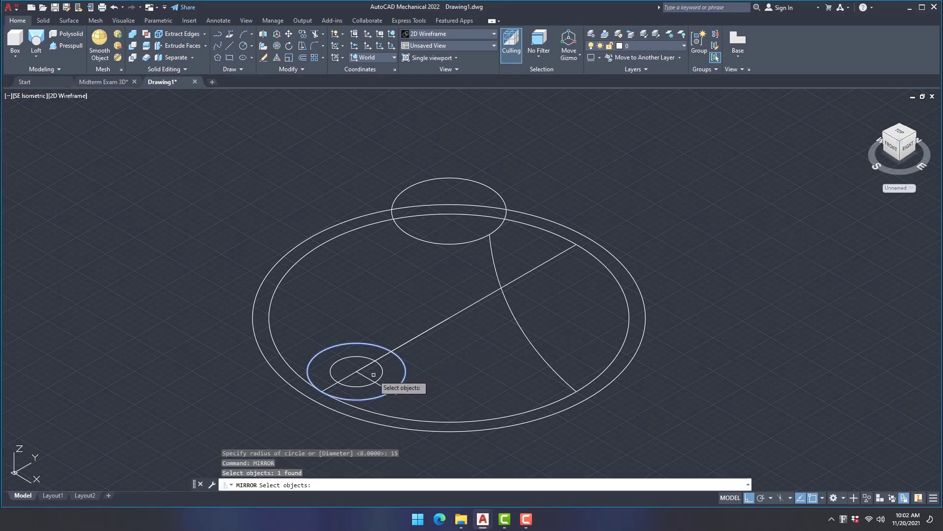
pyautogui.click(380, 378)
pyautogui.press('Return')
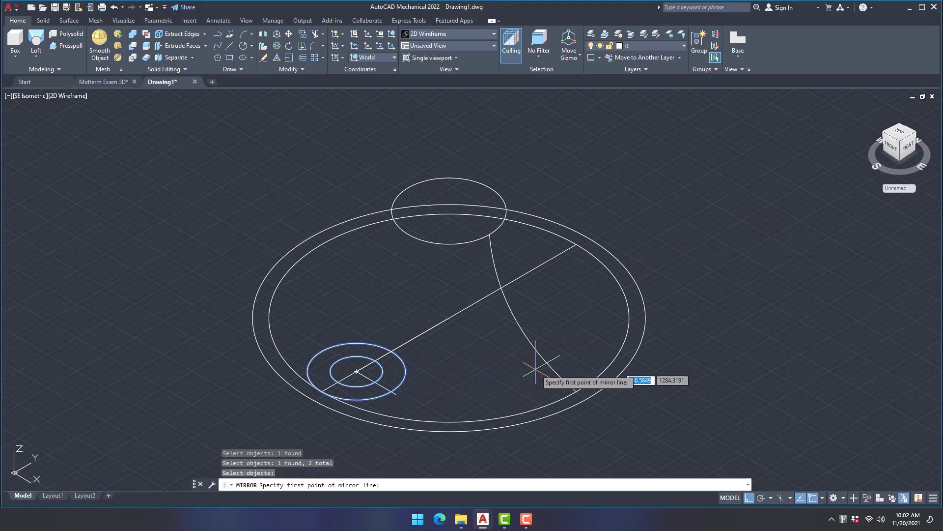
pyautogui.click(576, 392)
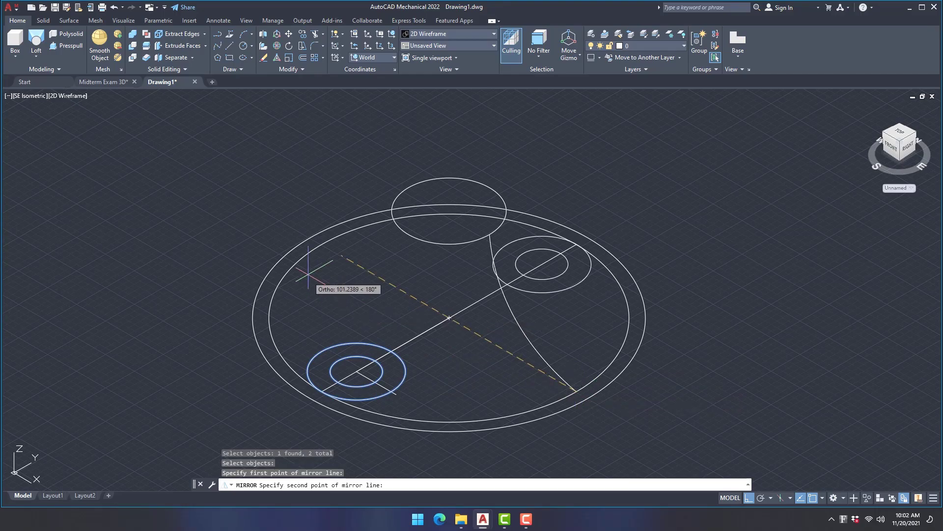
pyautogui.click(322, 244)
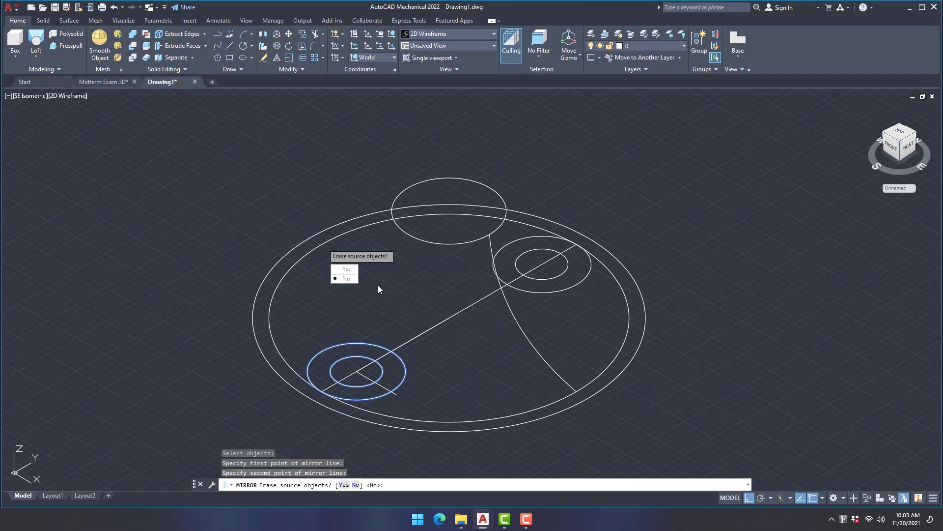
pyautogui.click(344, 279)
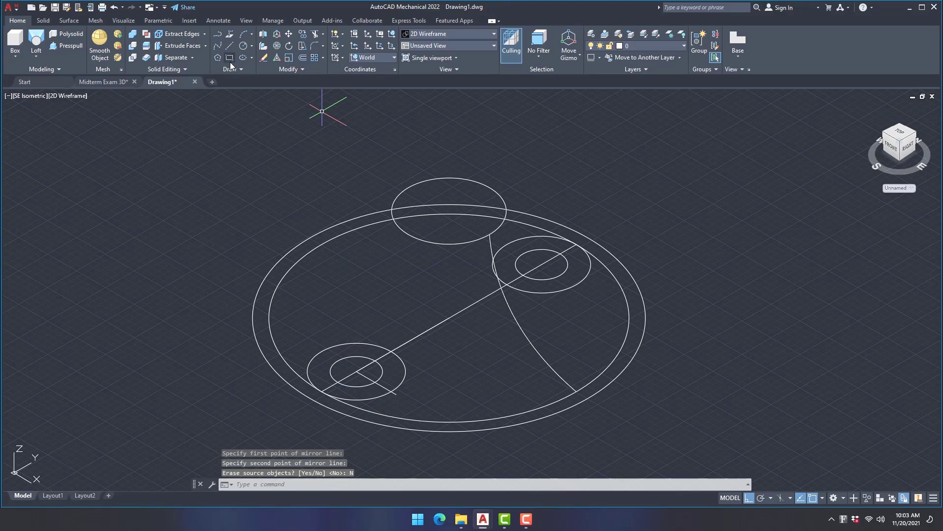
# Draw a circle of radius 48 at the base centre and erase it.
pyautogui.click(251, 46)
pyautogui.click(268, 80)
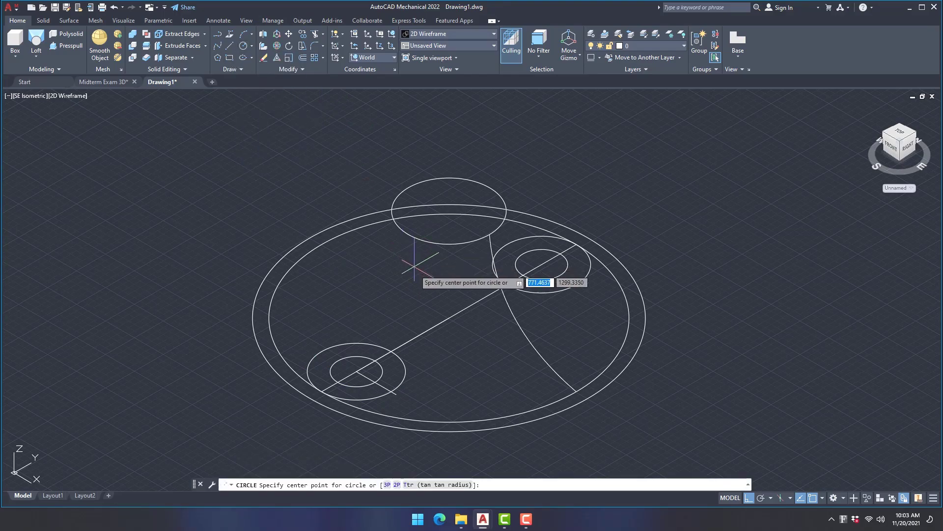
pyautogui.click(448, 318)
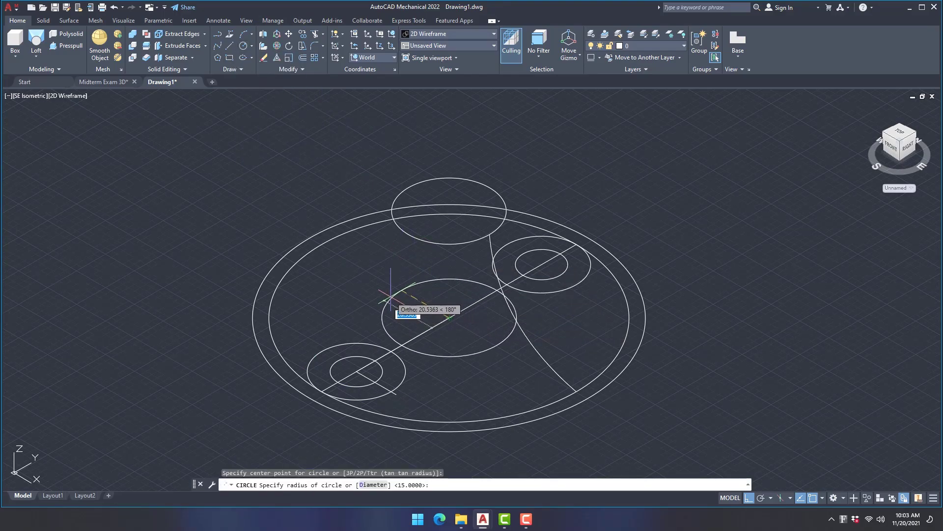
pyautogui.write('48')
pyautogui.press('Return')
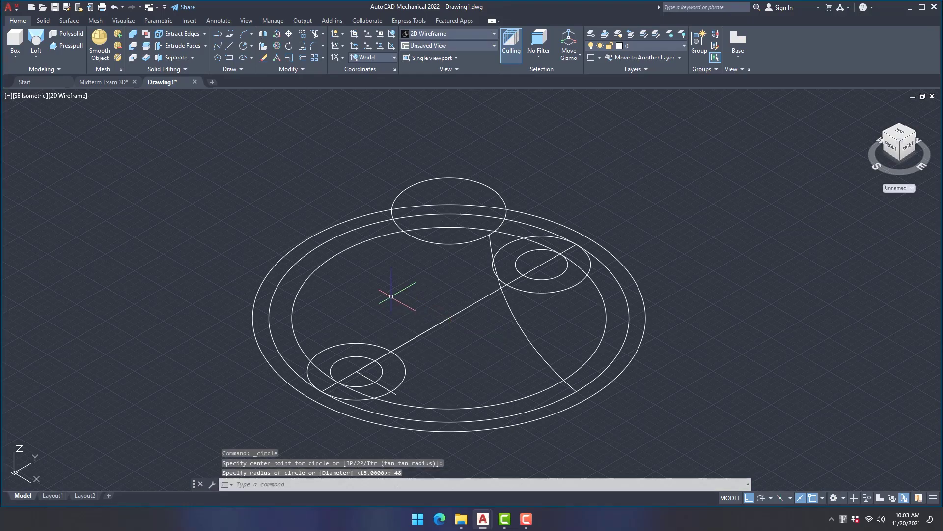
pyautogui.click(439, 409)
pyautogui.press('Delete')
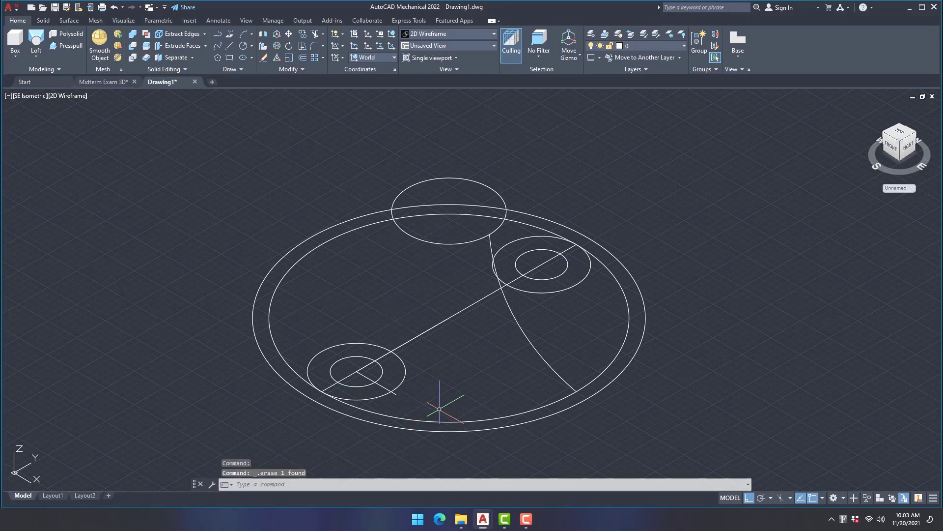
# Draw a circle of diameter 48 at the base centre.
pyautogui.click(250, 45)
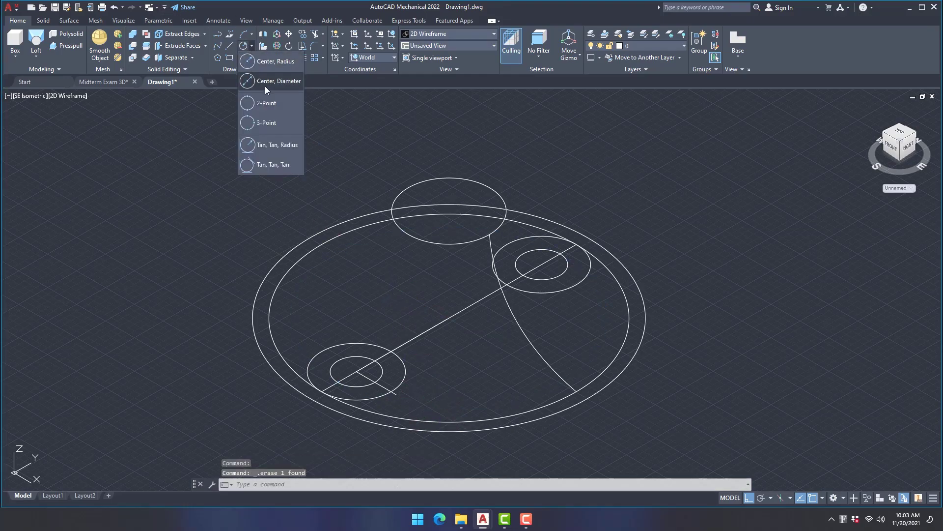
pyautogui.click(269, 60)
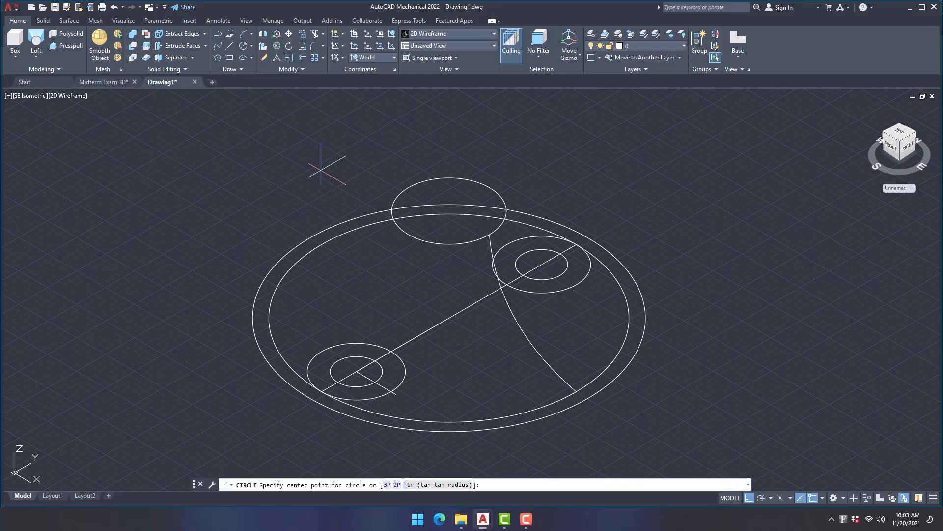
pyautogui.click(448, 318)
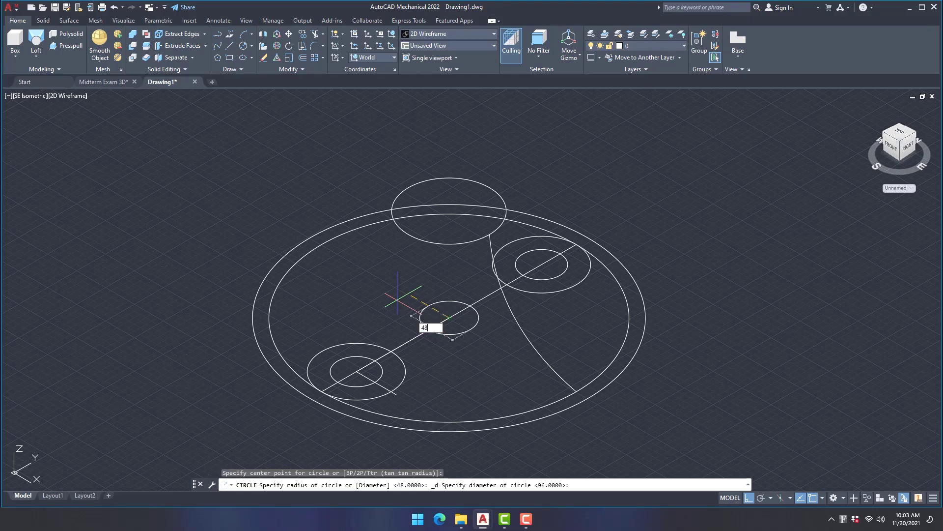
pyautogui.press('Return')
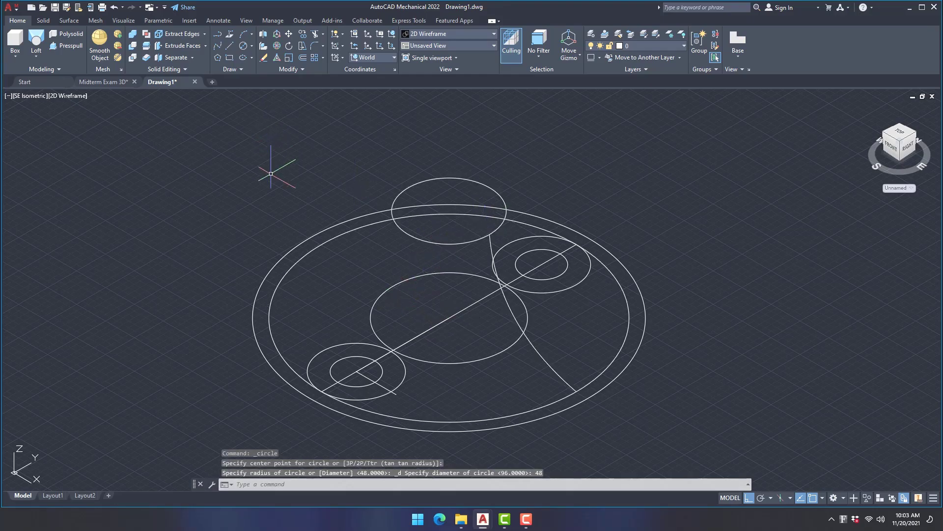
# Draw a line tangent to the original radius 15 circle and the diameter 48 centre circle on their negative X side.
pyautogui.write('line')
pyautogui.press('Return')
pyautogui.write('t')
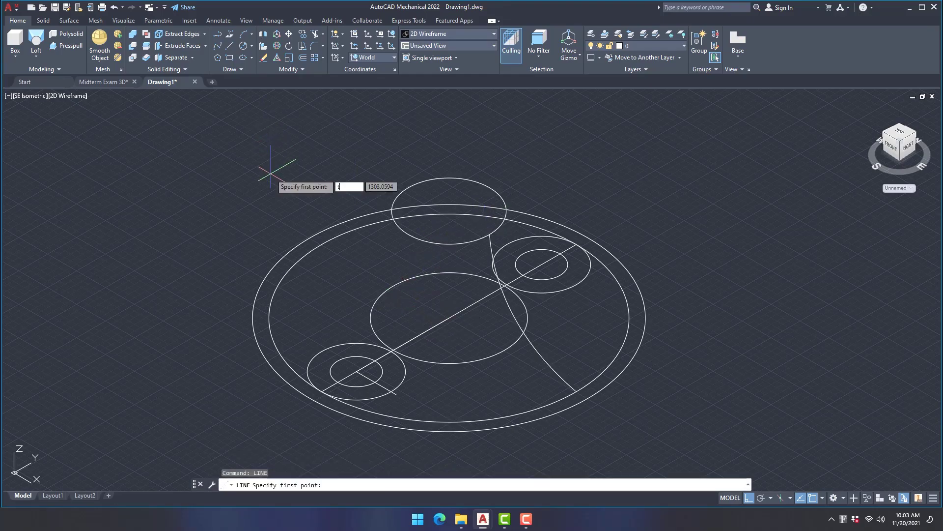
pyautogui.write('angent')
pyautogui.press('Return')
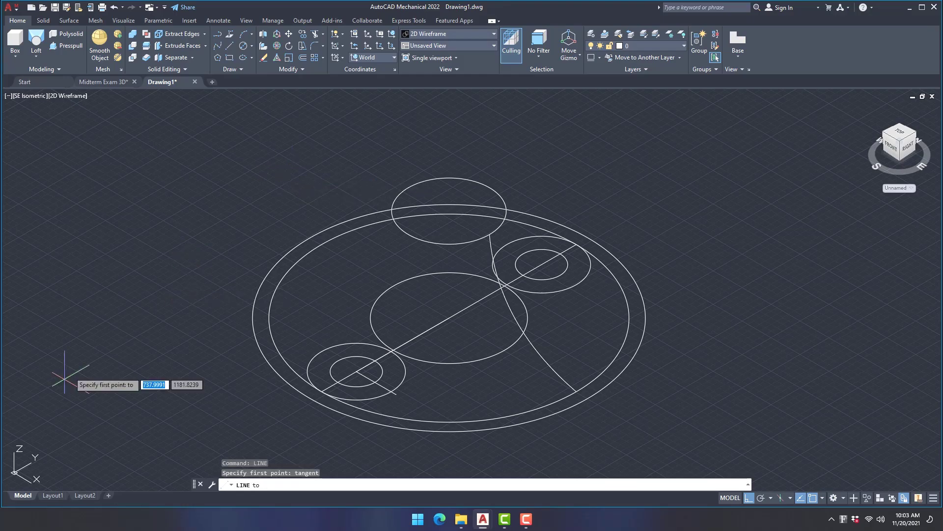
pyautogui.click(330, 345)
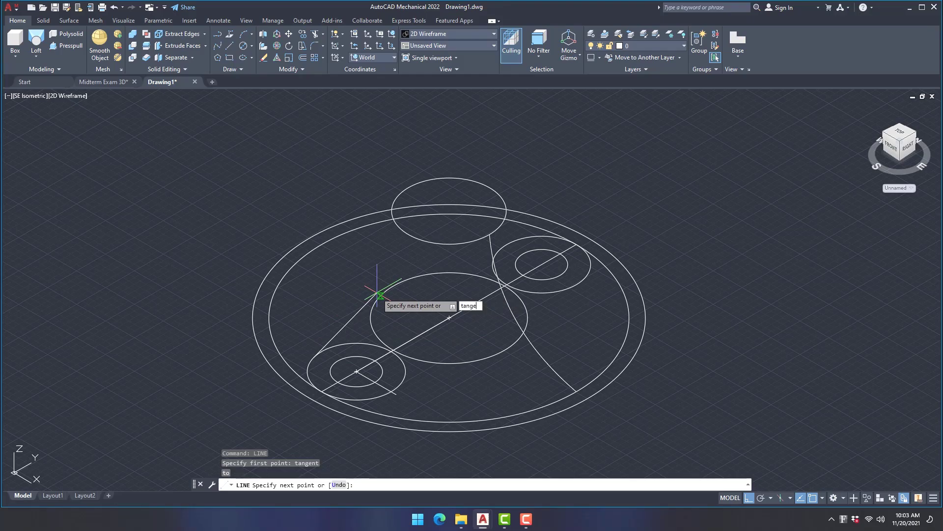
pyautogui.write('tangent')
pyautogui.press('Return')
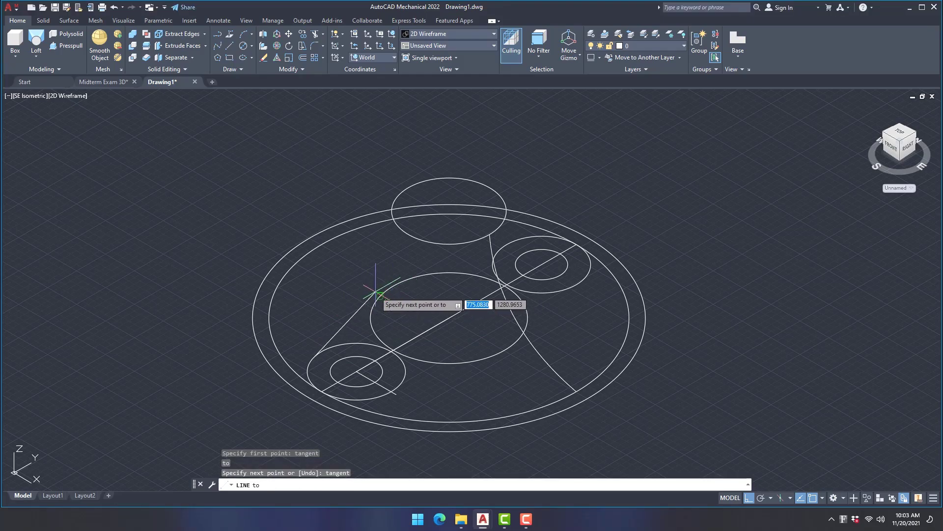
pyautogui.click(382, 293)
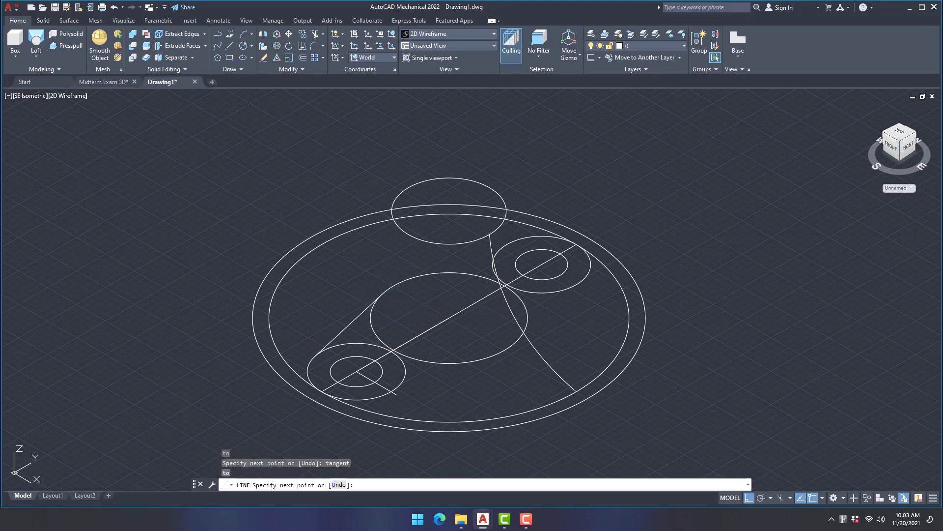
pyautogui.press('Return')
# Mirror the tangent line across the axis from the small circles' centre to the base centre, keeping the original line.
pyautogui.write('miro')
pyautogui.write('rro')
pyautogui.press('Return')
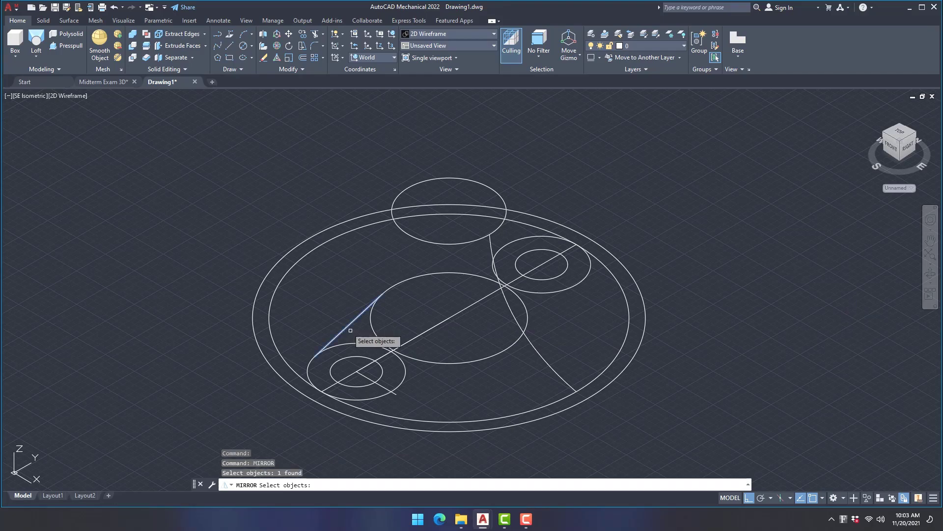
pyautogui.press('Return')
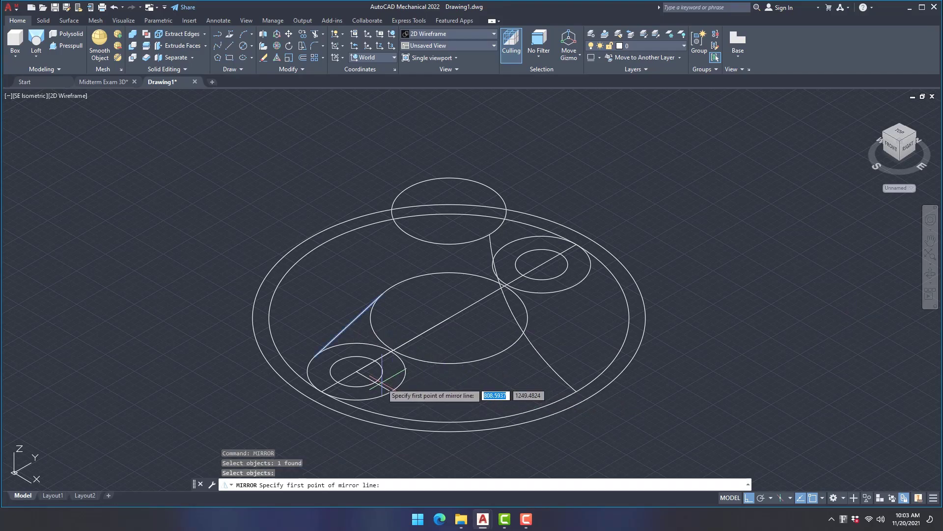
pyautogui.click(356, 372)
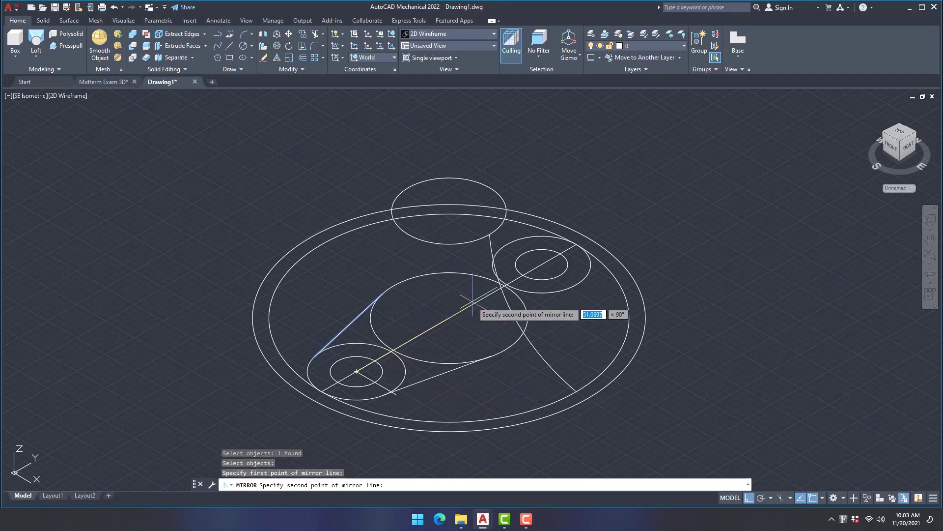
pyautogui.click(449, 318)
pyautogui.click(473, 355)
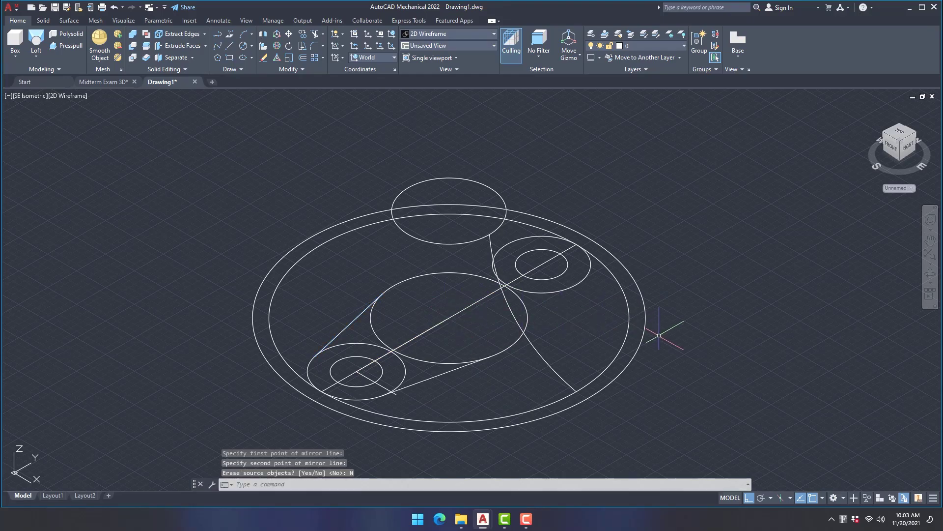
# Mirror both tangent lines across the base's X-direction centreline to the opposite radius 15 circle, keeping the originals.
pyautogui.press('Return')
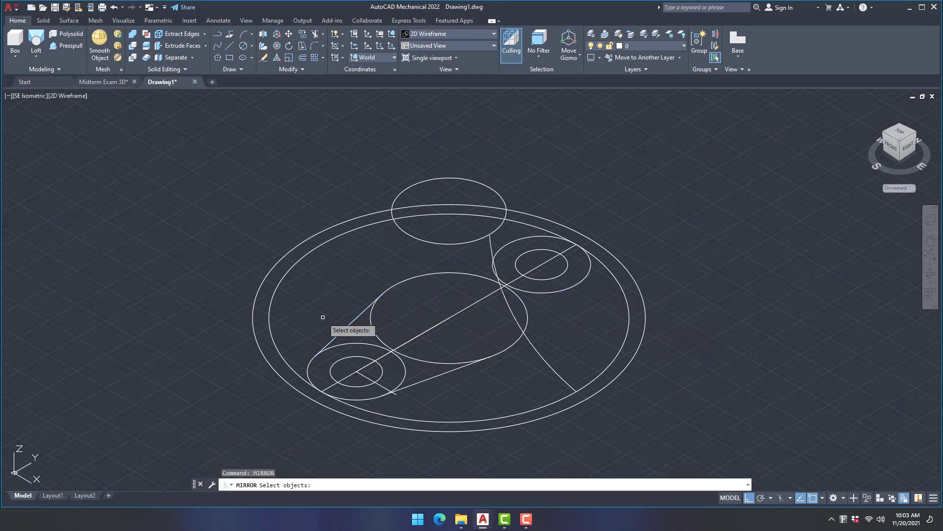
pyautogui.click(350, 325)
pyautogui.click(419, 381)
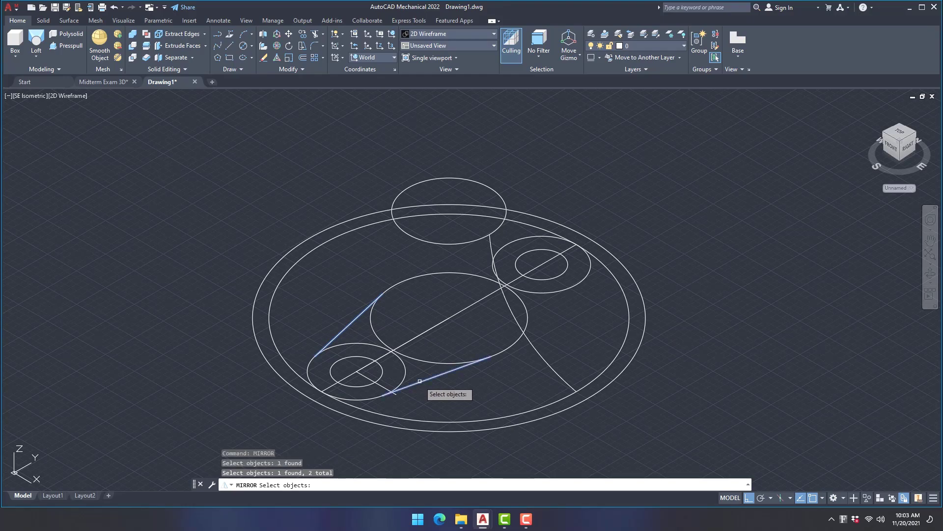
pyautogui.press('Return')
pyautogui.click(576, 392)
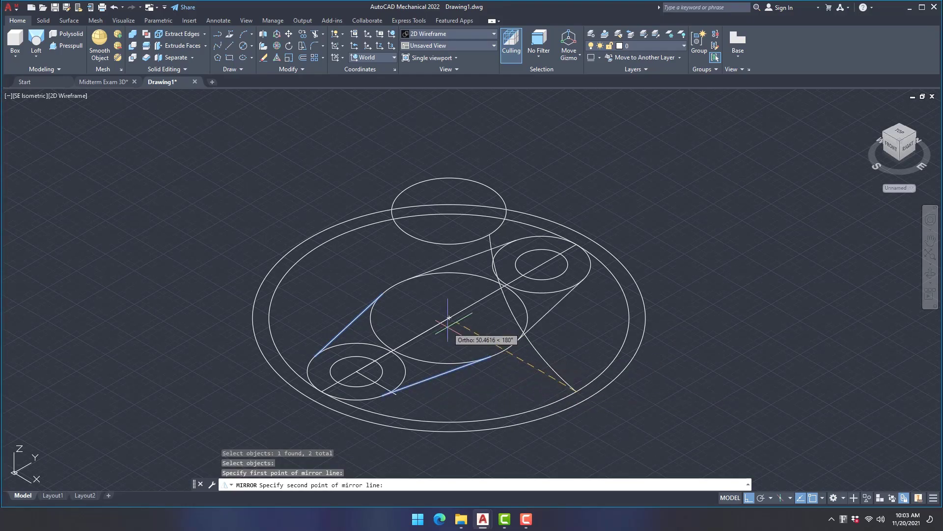
pyautogui.click(449, 318)
pyautogui.click(469, 354)
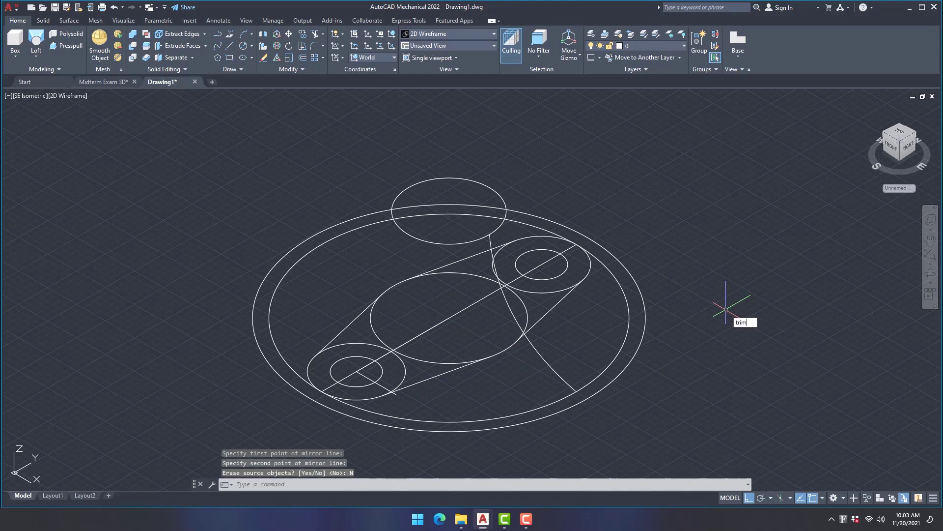
# Trim the inner arcs and construction line remnants at the profile's negative Y end, leaving the tangent outline and the small hole circle.
pyautogui.press('Return')
pyautogui.click(403, 323)
pyautogui.moveTo(367, 342); pyautogui.dragTo(355, 349)
pyautogui.moveTo(428, 307)
pyautogui.mouseDown()
pyautogui.moveTo(430, 343)
pyautogui.moveTo(373, 389)
pyautogui.mouseUp()
pyautogui.moveTo(320, 377)
pyautogui.mouseDown()
pyautogui.moveTo(343, 389)
pyautogui.moveTo(393, 352)
pyautogui.moveTo(395, 395)
pyautogui.mouseUp()
pyautogui.scroll(2, 398, 408)
pyautogui.scroll(4, 395, 408)
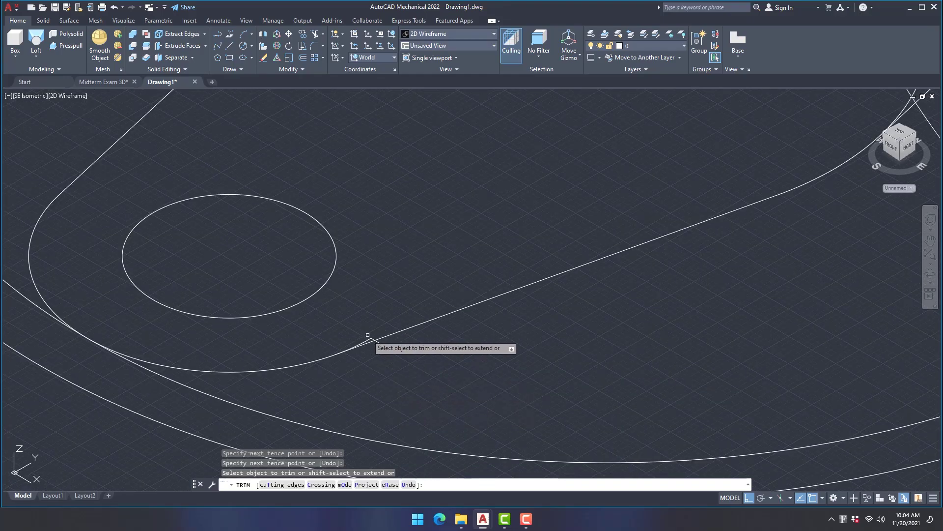
pyautogui.moveTo(369, 339); pyautogui.dragTo(376, 341)
pyautogui.scroll(3, 376, 341)
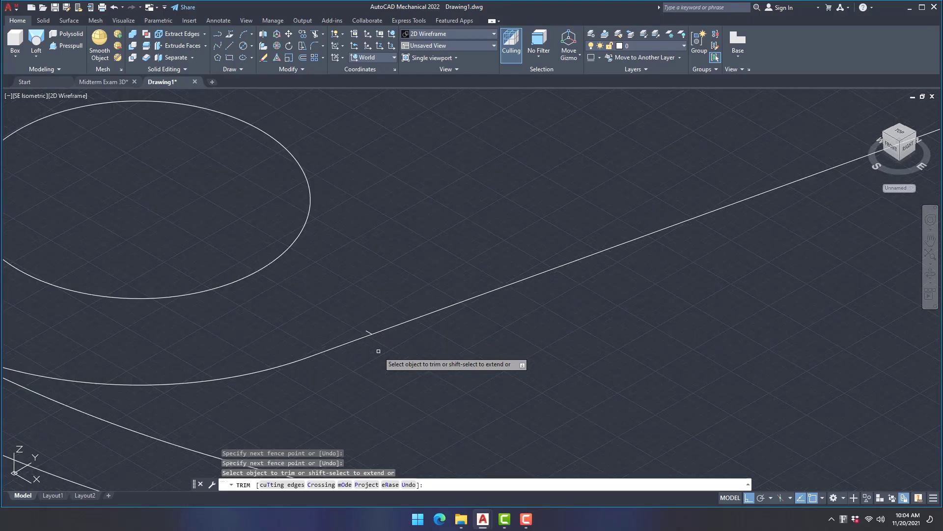
pyautogui.scroll(-5, 347, 276)
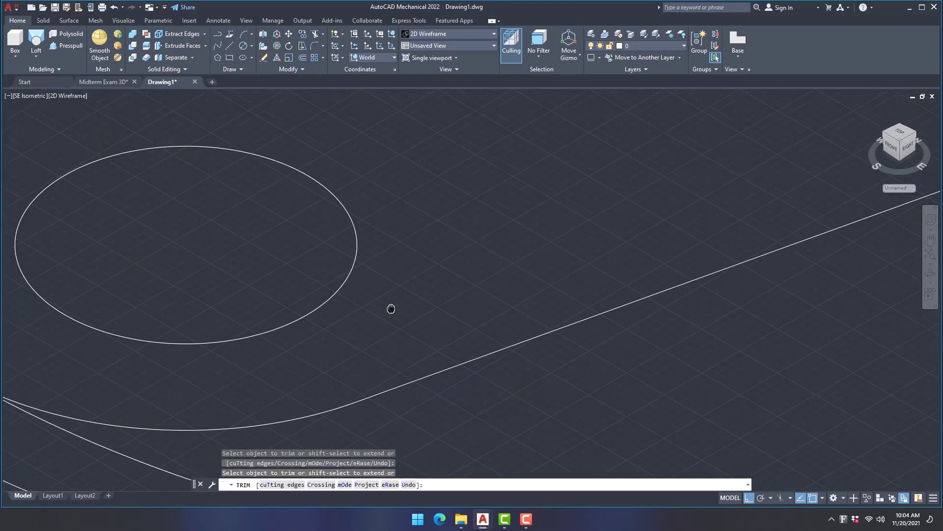
# Trim the remaining inner arcs of the centre and end circles and the leftover axis line at the profile's positive Y end.
pyautogui.moveTo(543, 225); pyautogui.dragTo(277, 323, button='middle')
pyautogui.scroll(5, 319, 326)
pyautogui.scroll(-4, 461, 278)
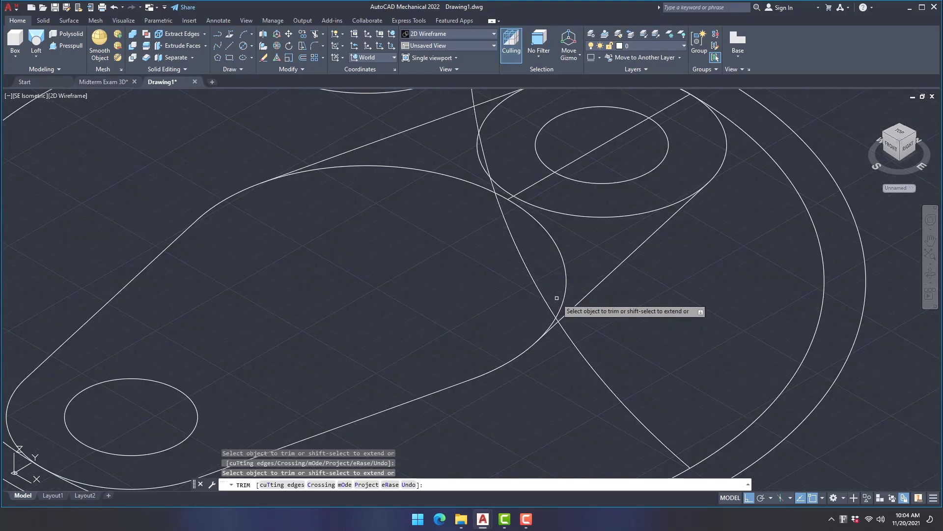
pyautogui.moveTo(581, 257); pyautogui.dragTo(497, 311)
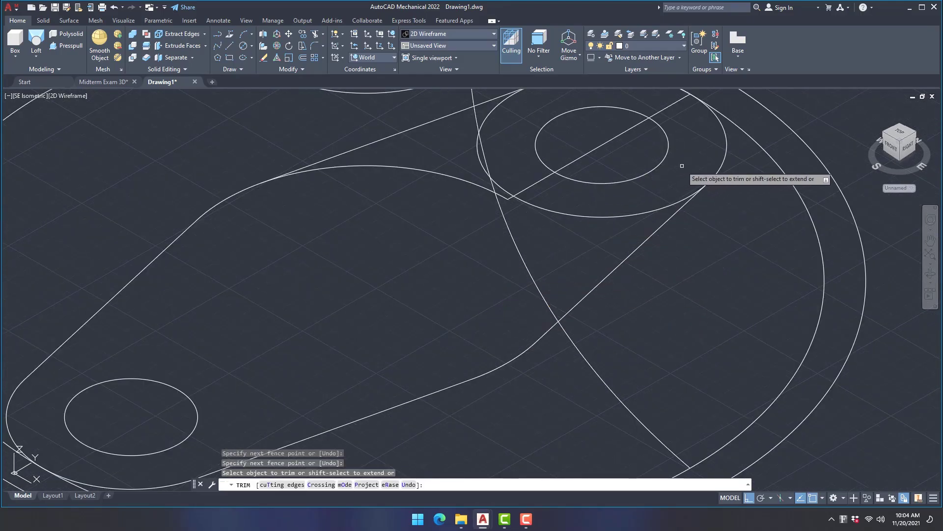
pyautogui.scroll(1, 422, 169)
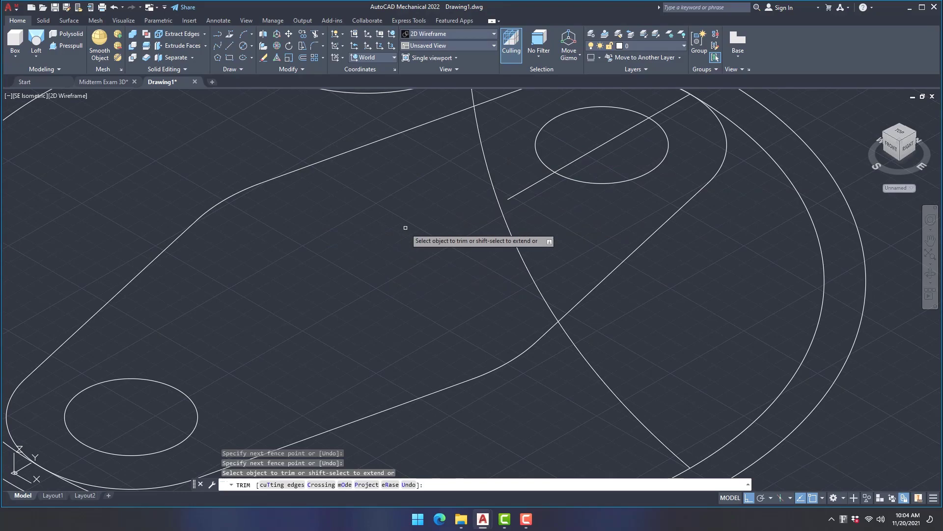
pyautogui.scroll(5, 415, 238)
pyautogui.moveTo(344, 303); pyautogui.dragTo(354, 336)
pyautogui.click(435, 272)
pyautogui.moveTo(480, 227); pyautogui.dragTo(501, 255)
pyautogui.scroll(-5, 442, 344)
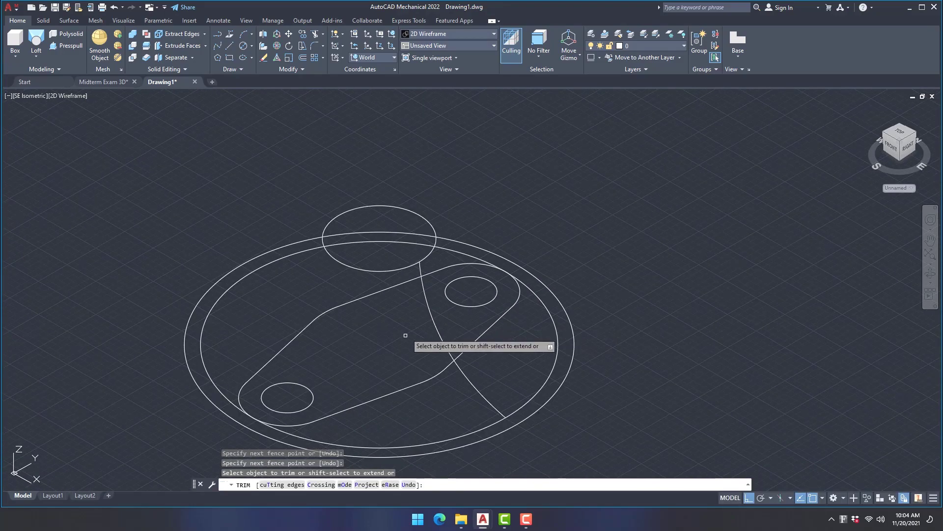
pyautogui.press('Return')
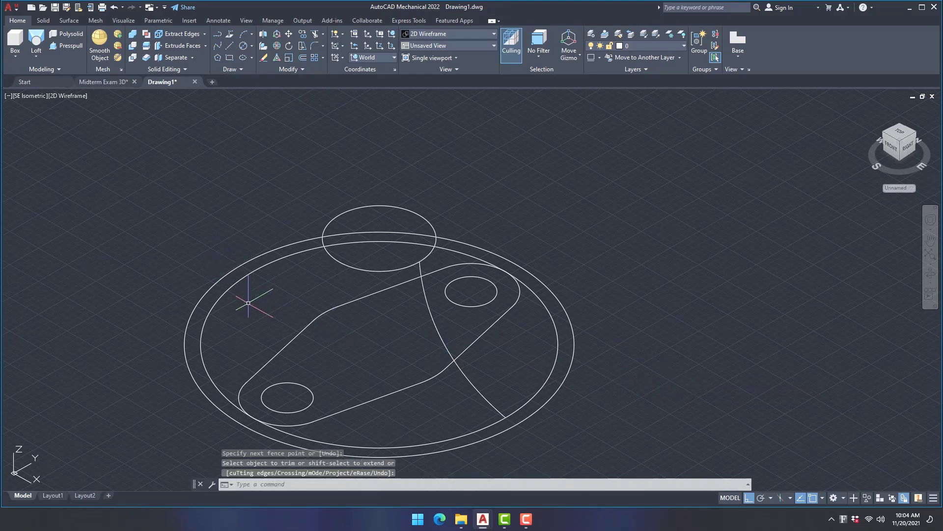
# Join the trimmed arcs and tangent lines of the base outline into one closed polyline.
pyautogui.write('join')
pyautogui.press('Return')
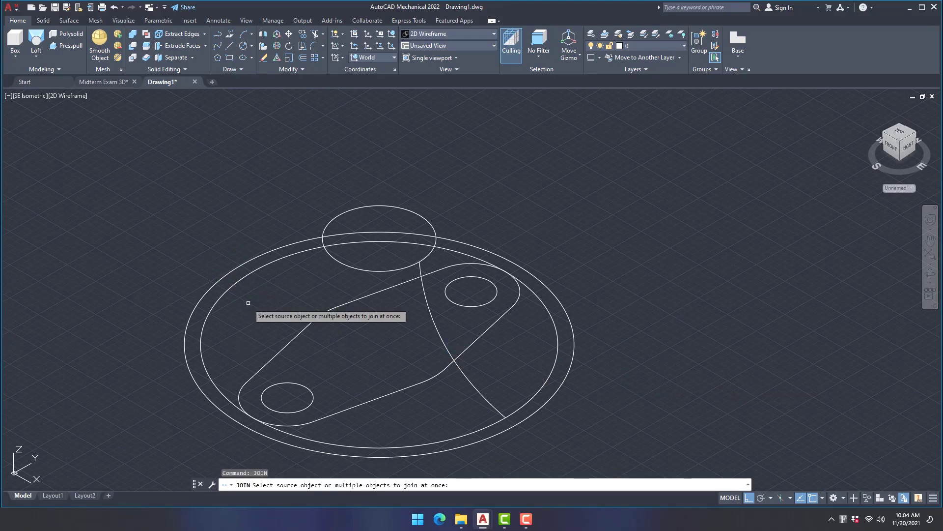
pyautogui.moveTo(318, 295)
pyautogui.mouseDown()
pyautogui.moveTo(390, 421)
pyautogui.moveTo(388, 391)
pyautogui.mouseUp()
pyautogui.click(388, 392)
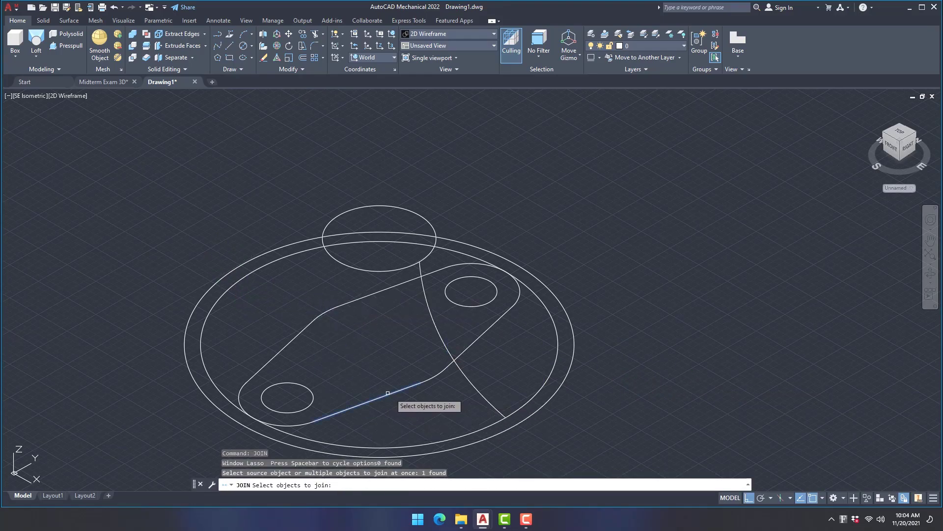
pyautogui.click(311, 389)
pyautogui.click(287, 345)
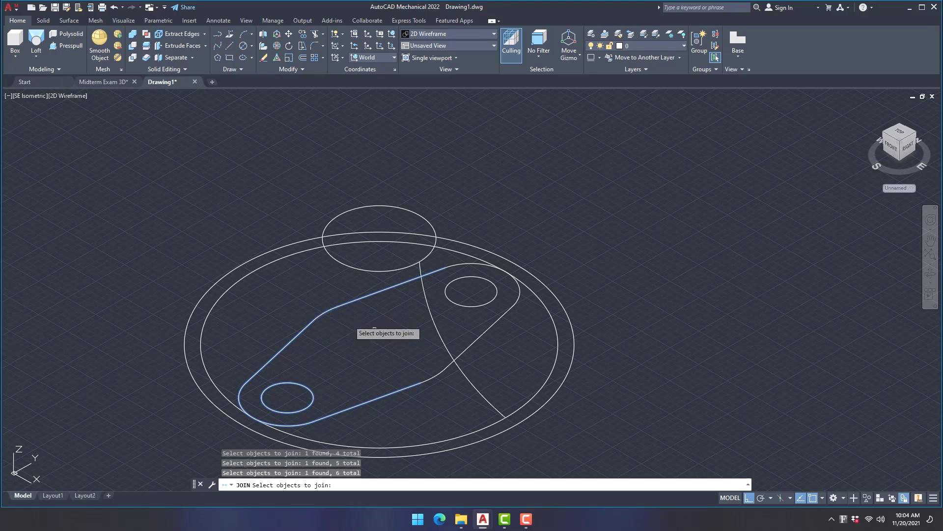
pyautogui.click(440, 374)
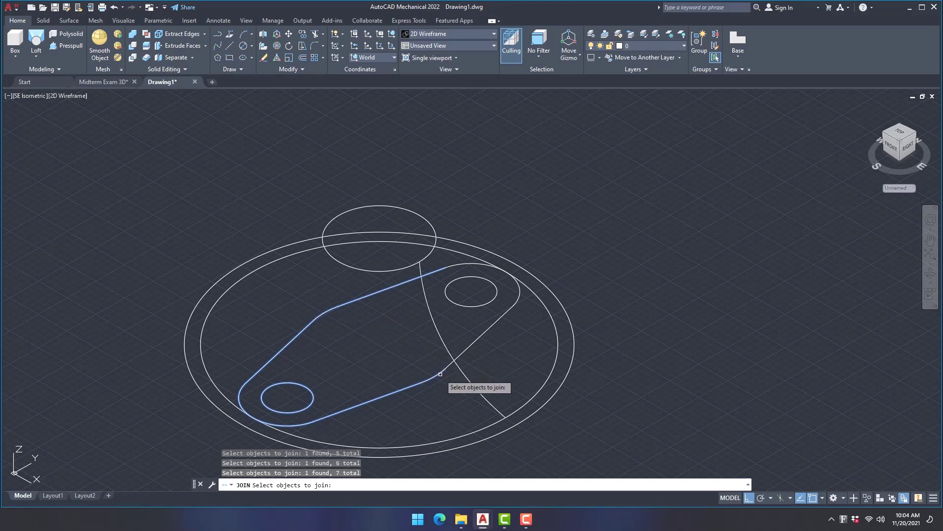
pyautogui.click(470, 277)
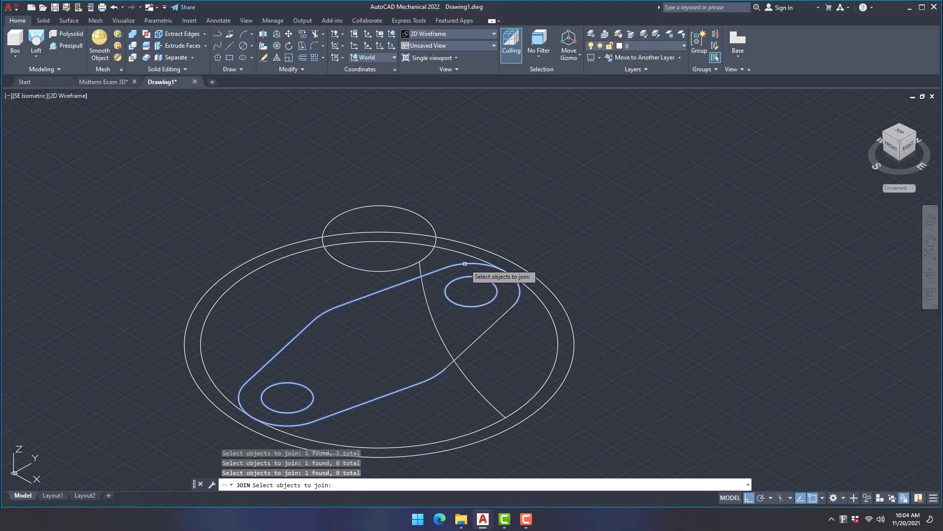
pyautogui.click(489, 330)
pyautogui.scroll(-2, 479, 310)
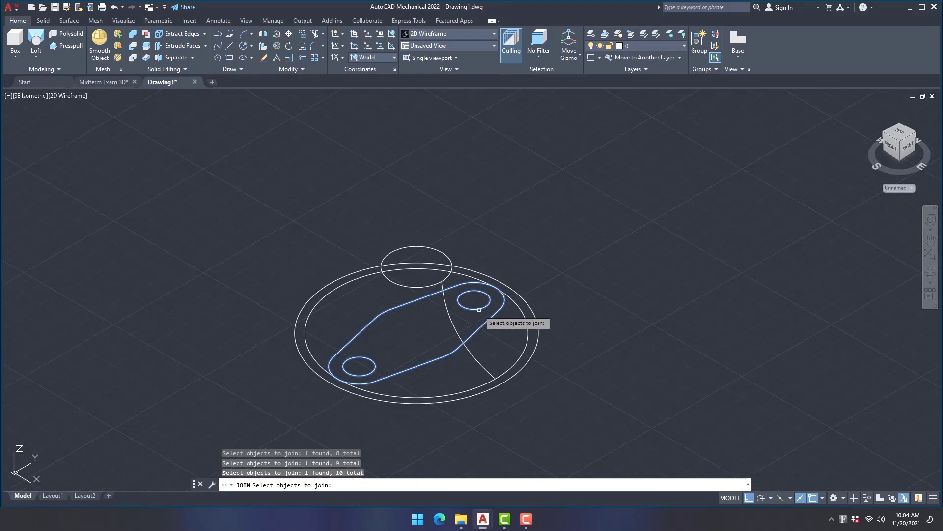
pyautogui.press('Return')
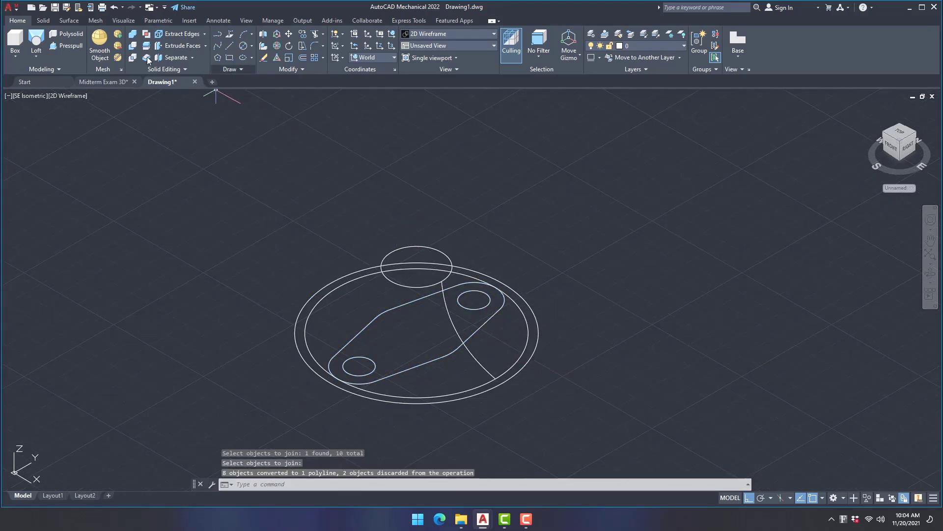
# Set the UCS to Top and Presspull the area between the joined outline and its two small circles upward by 20.
pyautogui.click(384, 58)
pyautogui.click(372, 82)
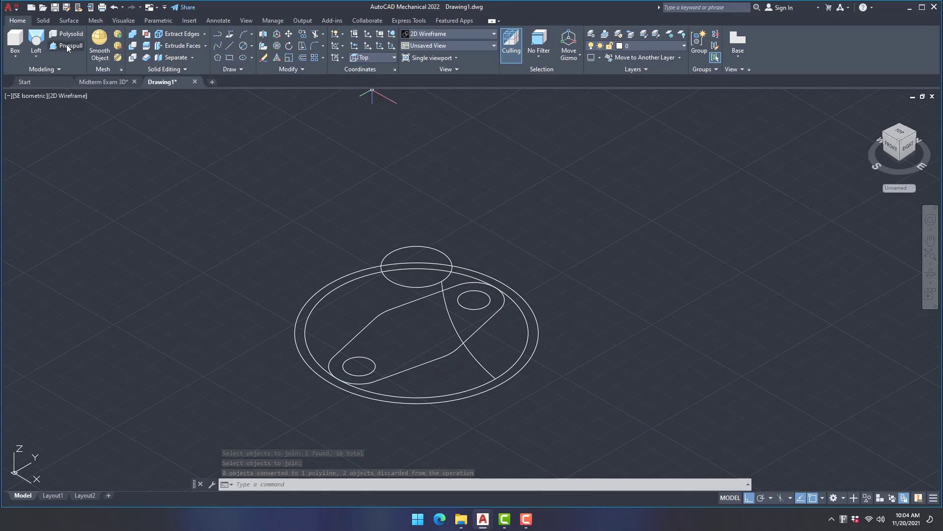
pyautogui.click(383, 58)
pyautogui.click(372, 82)
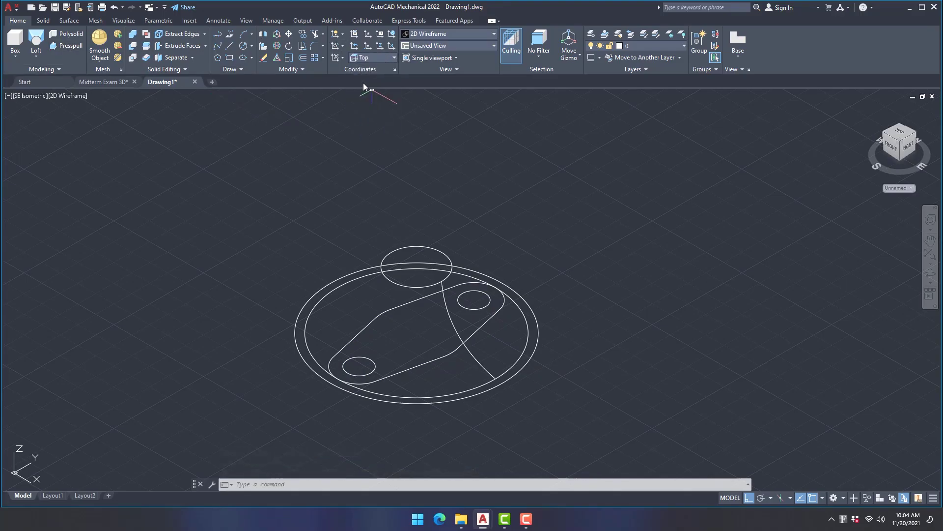
pyautogui.click(55, 47)
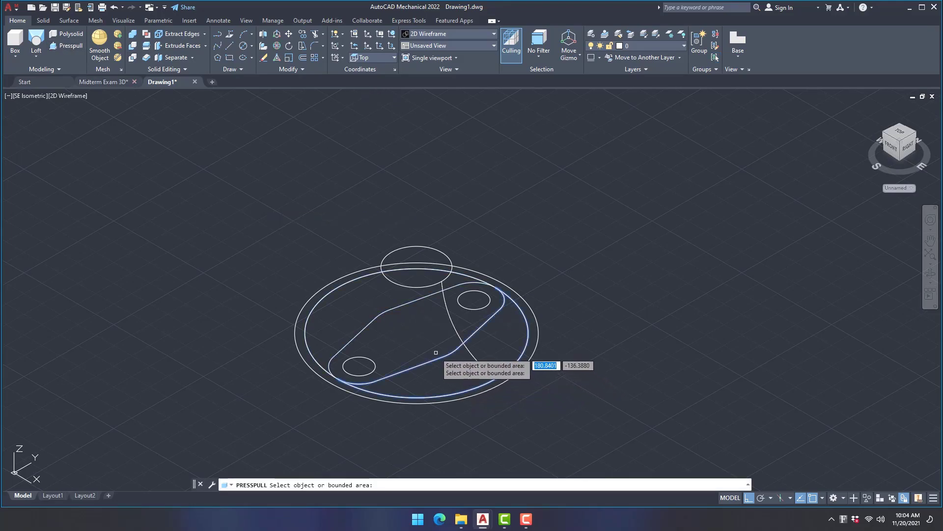
pyautogui.click(396, 317)
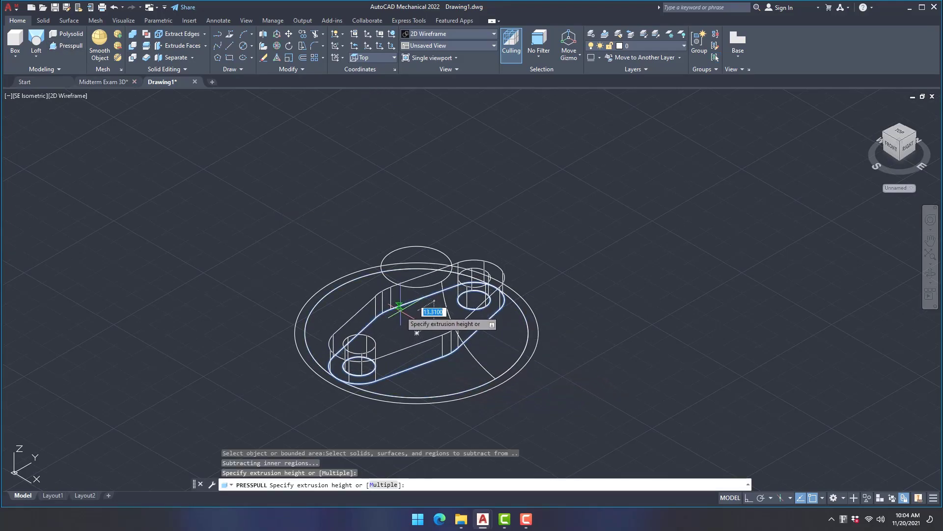
pyautogui.write('20')
pyautogui.press('Return')
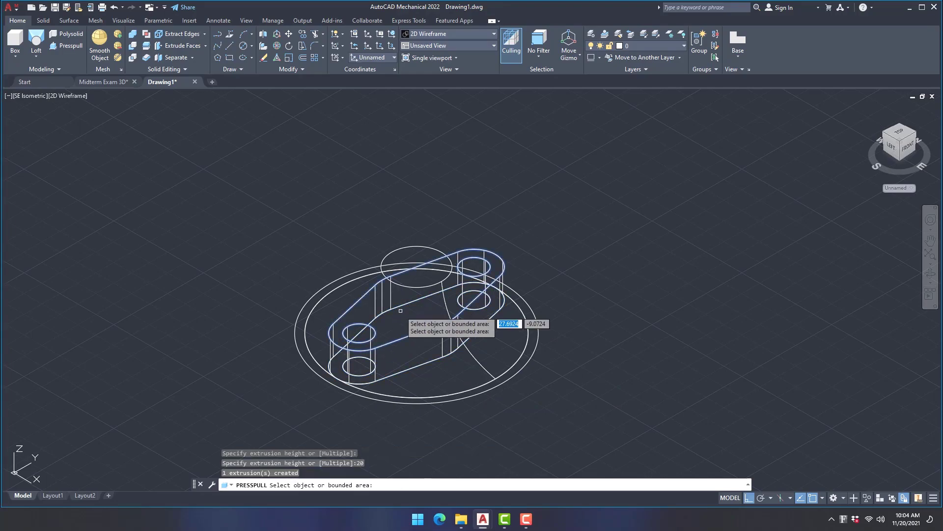
pyautogui.press('Return')
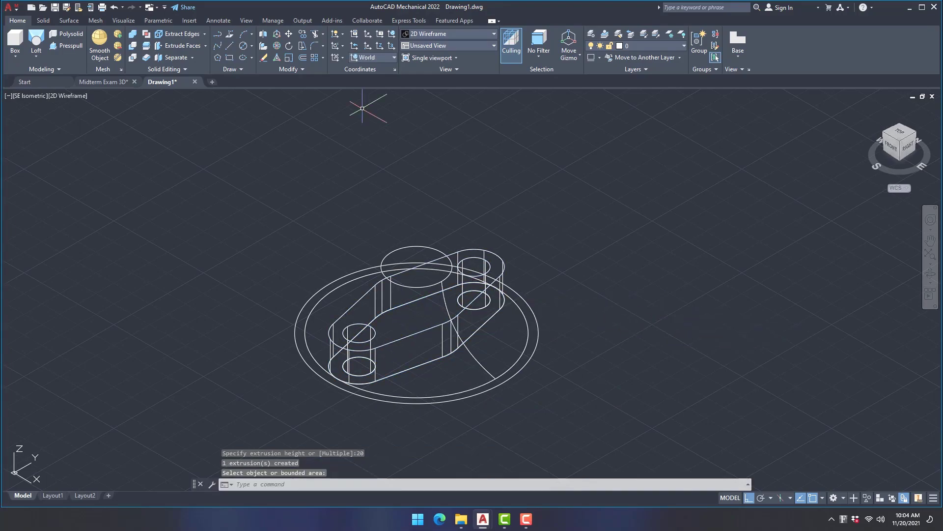
# Apply the Shaded with edges visual style and Presspull the ring between the two large base circles downward by 10.
pyautogui.click(454, 35)
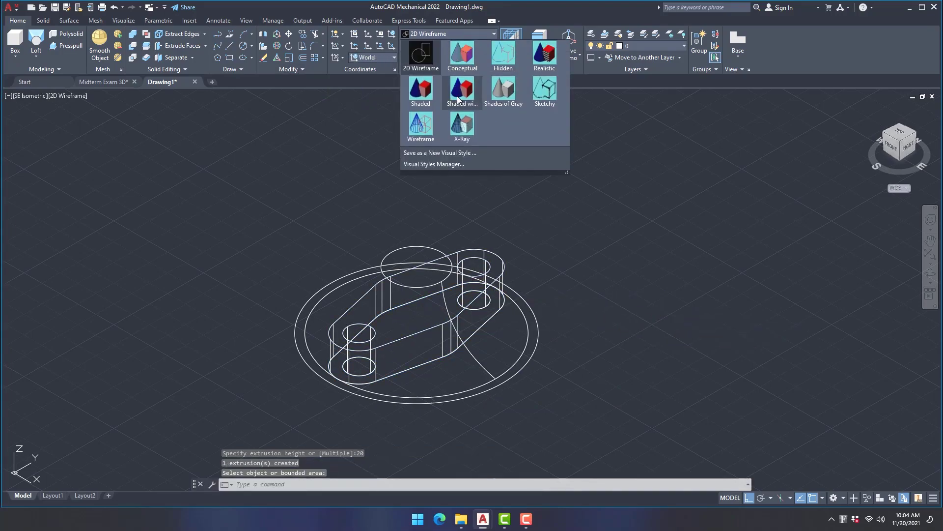
pyautogui.click(462, 65)
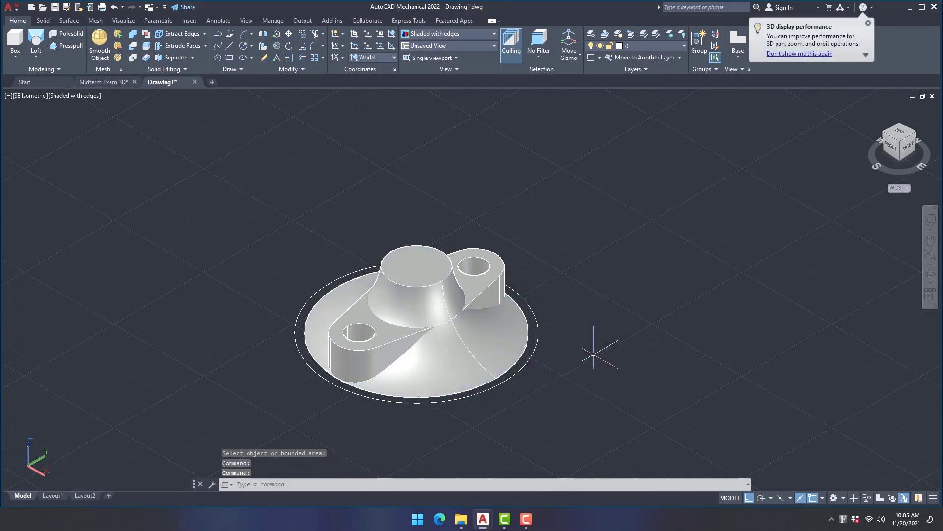
pyautogui.click(73, 45)
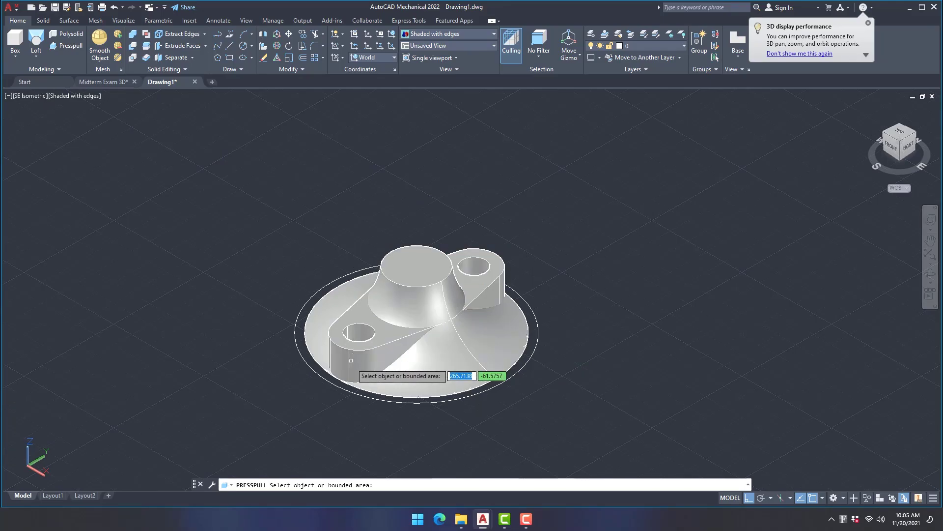
pyautogui.click(349, 392)
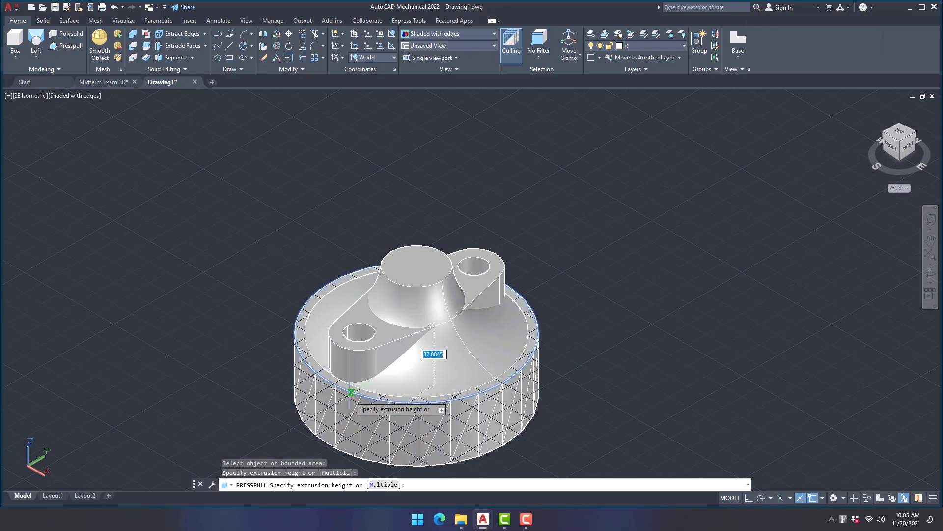
pyautogui.write('10')
pyautogui.press('Return')
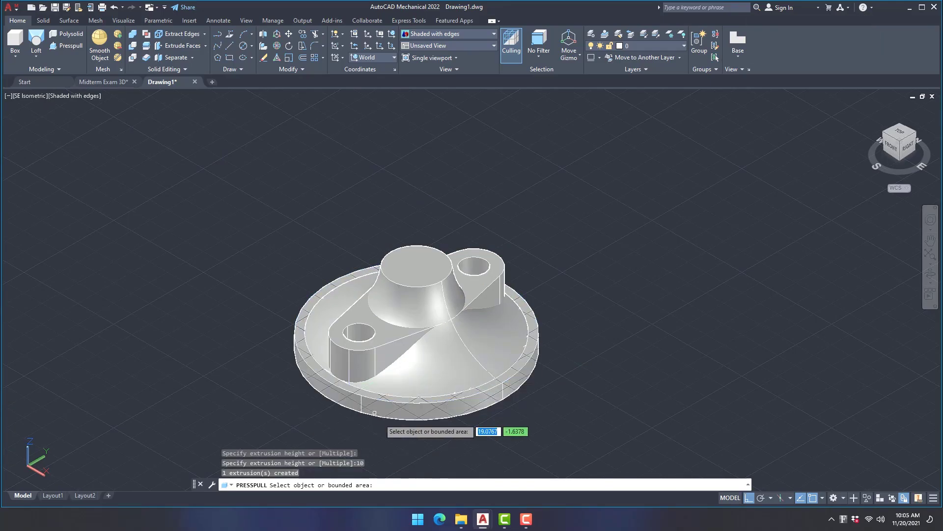
pyautogui.press('Return')
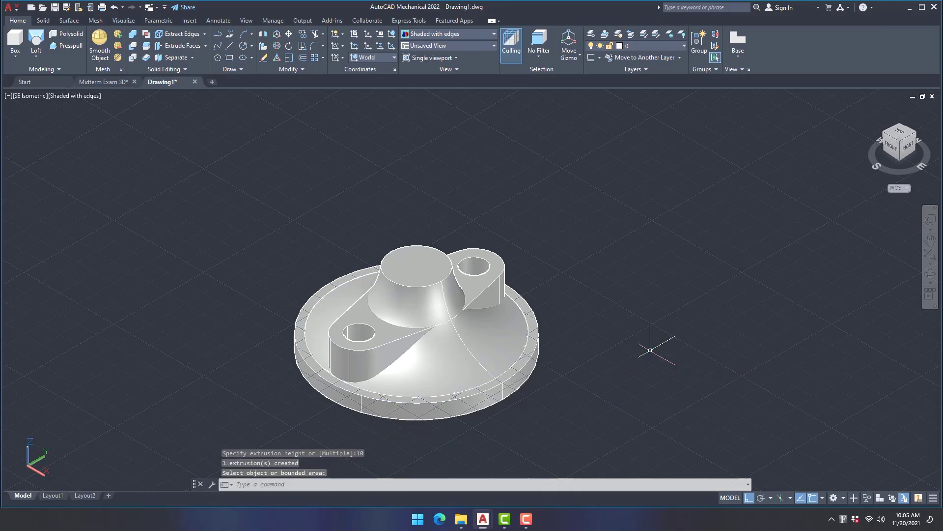
# Try a Presspull of the base rim ring upward by 5 and undo it.
pyautogui.click(58, 47)
pyautogui.click(321, 366)
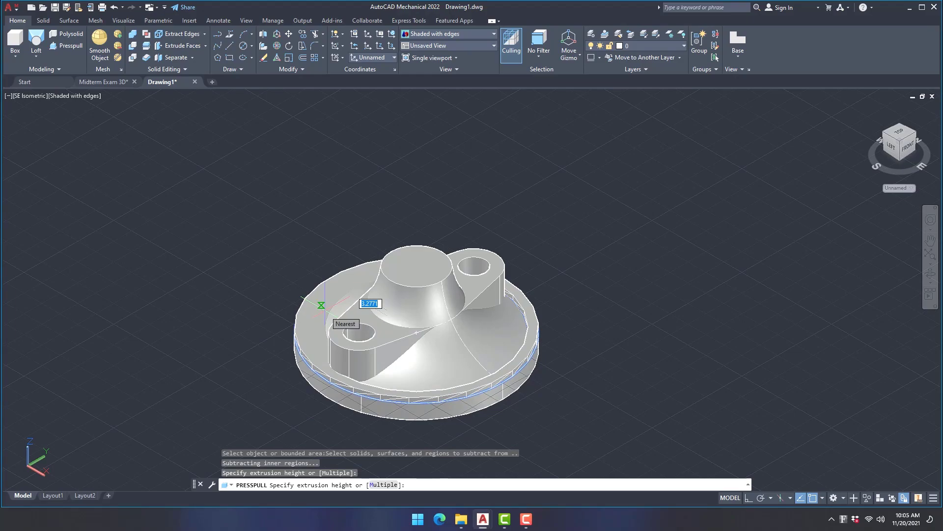
pyautogui.press('Return')
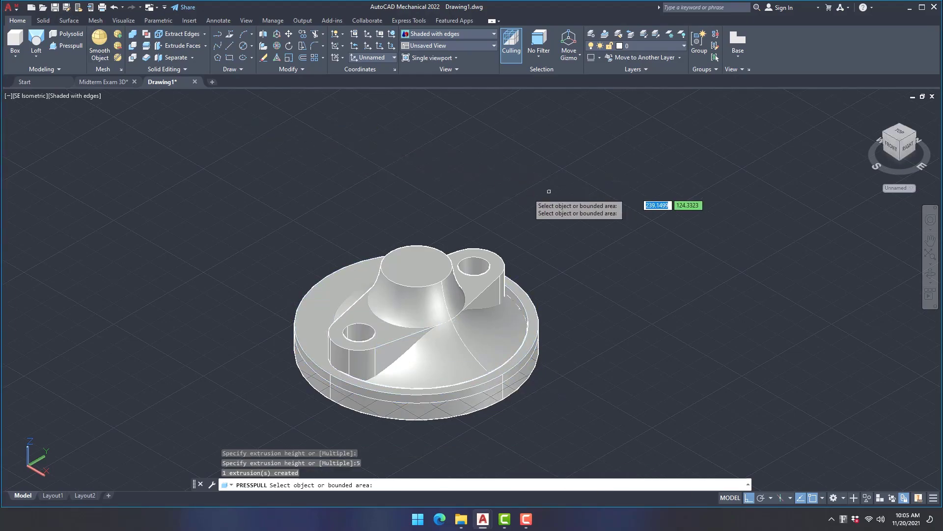
pyautogui.click(114, 8)
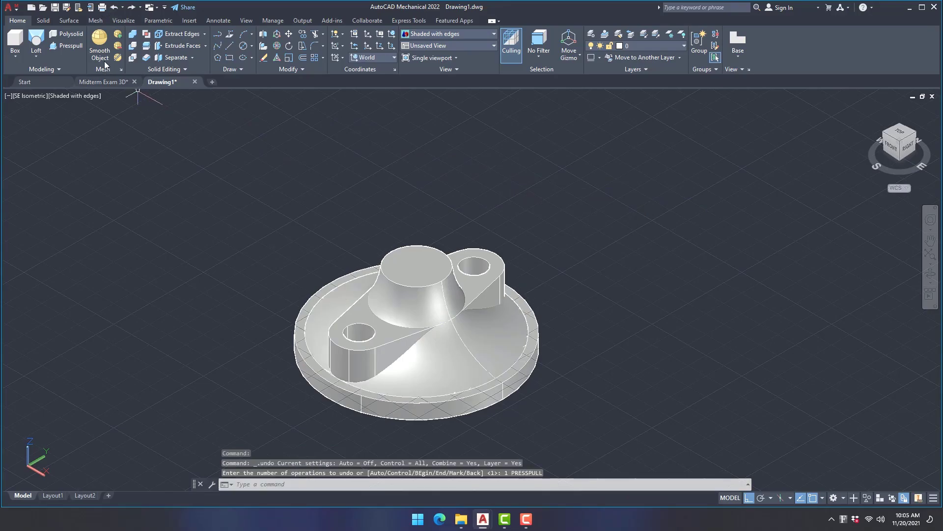
# Presspull the base rim ring upward by 2 and inspect the result from several sides.
pyautogui.click(55, 47)
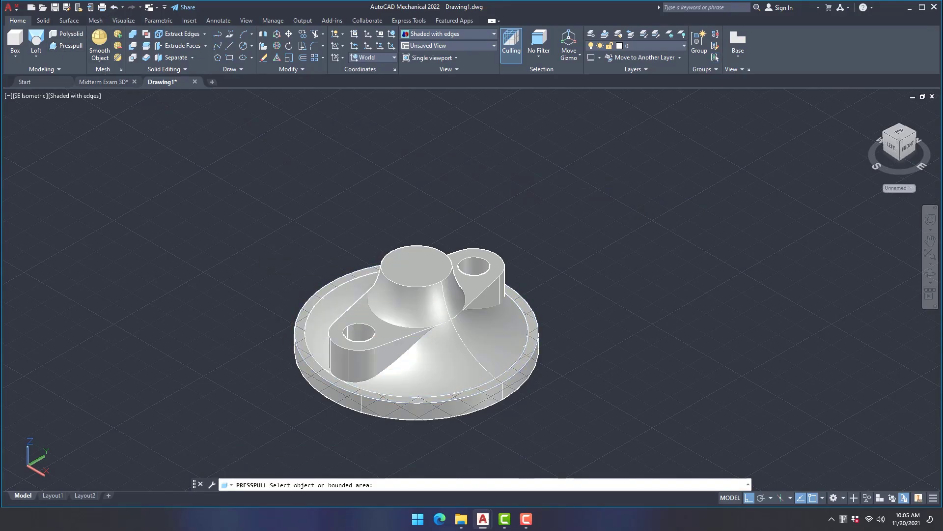
pyautogui.click(300, 350)
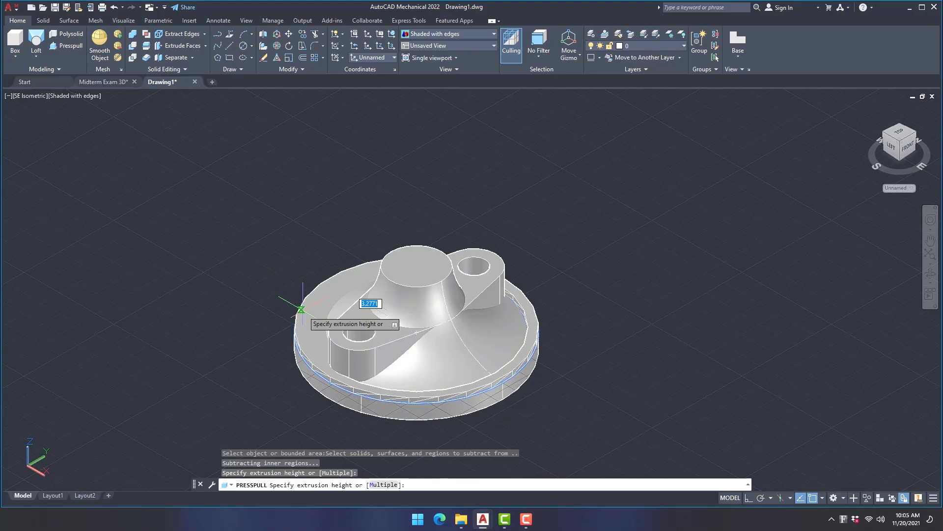
pyautogui.write('2')
pyautogui.press('Return')
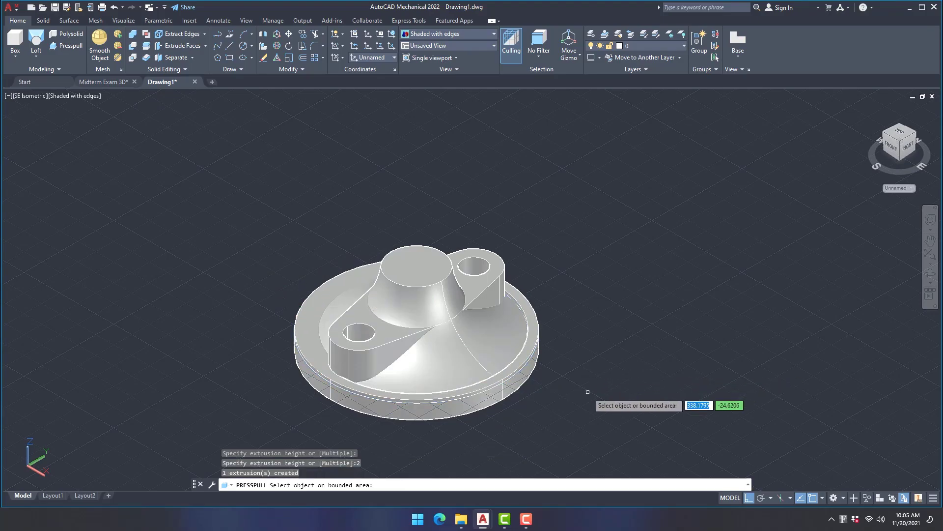
pyautogui.keyDown('shift'); pyautogui.moveTo(553, 396); pyautogui.dragTo(637, 372, button='middle'); pyautogui.keyUp('shift')
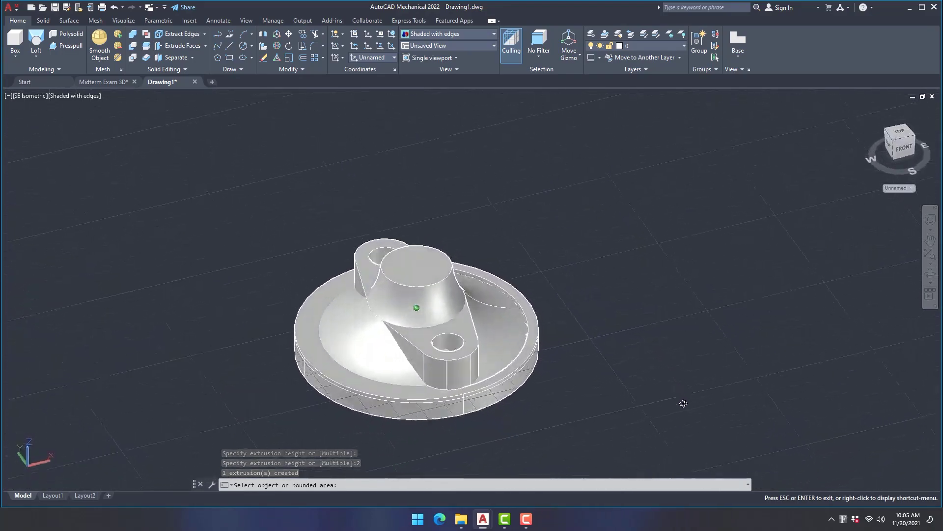
pyautogui.keyDown('shift'); pyautogui.moveTo(685, 416); pyautogui.dragTo(485, 409, button='middle'); pyautogui.keyUp('shift')
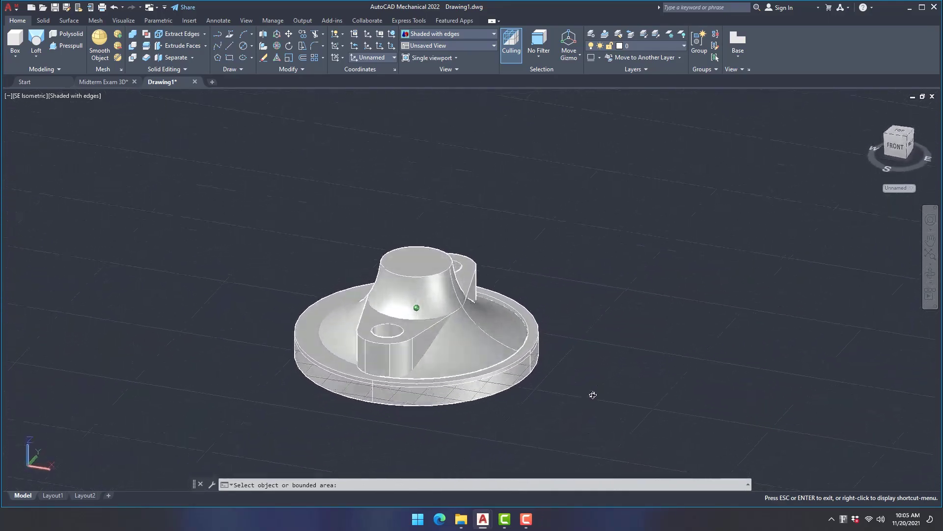
# Undo the last Presspull of the base rim and set the visual style to 2D Wireframe.
pyautogui.keyDown('shift'); pyautogui.moveTo(593, 395); pyautogui.dragTo(511, 324, button='middle'); pyautogui.keyUp('shift')
pyautogui.click(112, 10)
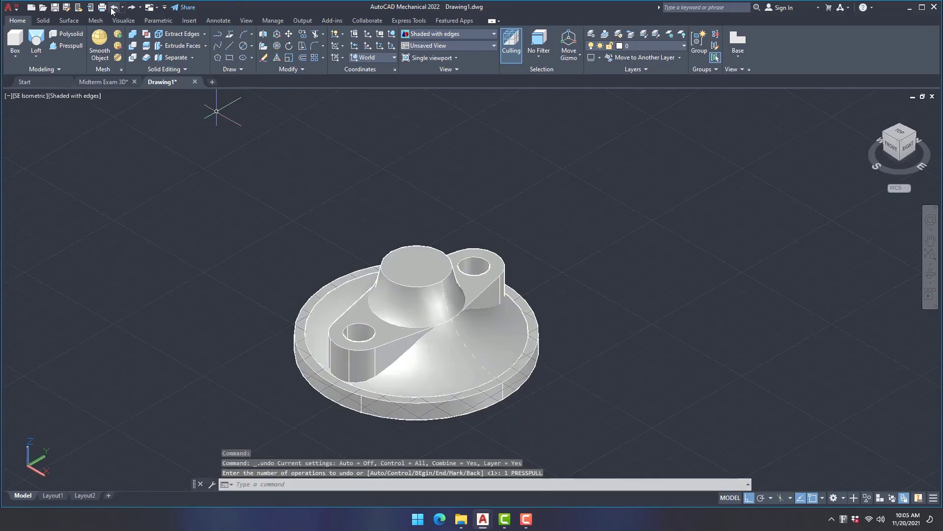
pyautogui.keyDown('shift'); pyautogui.moveTo(649, 414); pyautogui.dragTo(769, 427, button='middle'); pyautogui.keyUp('shift')
pyautogui.keyDown('shift'); pyautogui.moveTo(683, 414); pyautogui.dragTo(699, 362, button='middle'); pyautogui.keyUp('shift')
pyautogui.moveTo(462, 211); pyautogui.dragTo(445, 274, button='middle')
pyautogui.click(435, 35)
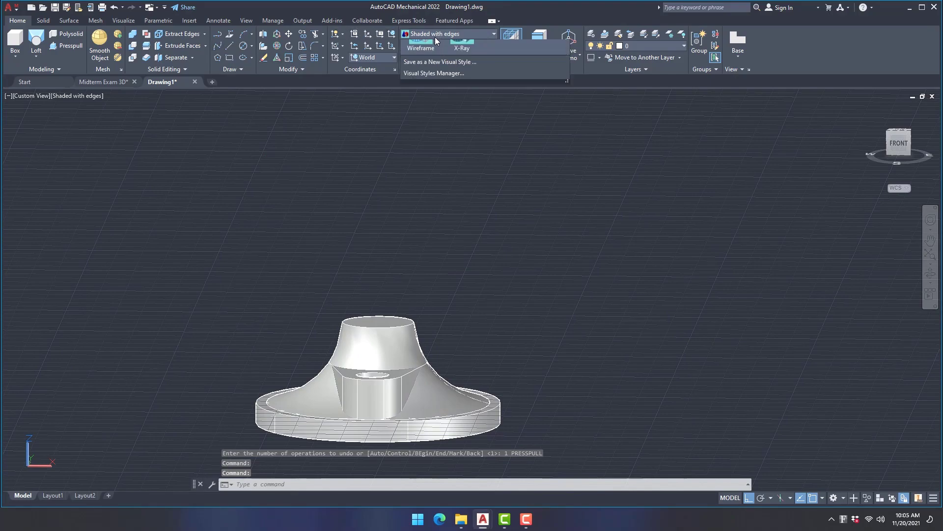
pyautogui.click(431, 64)
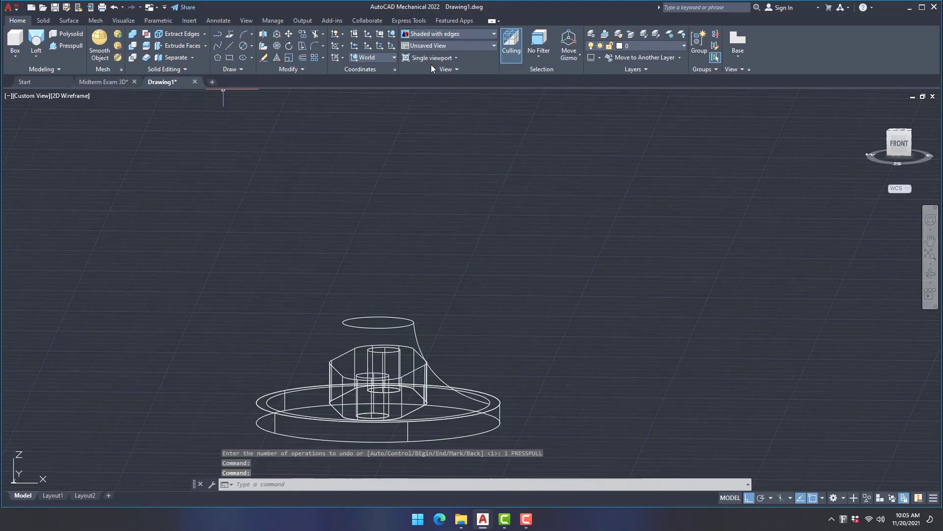
# Presspull the circle at the top of the flared body upward by 8.
pyautogui.click(230, 43)
pyautogui.press('Escape')
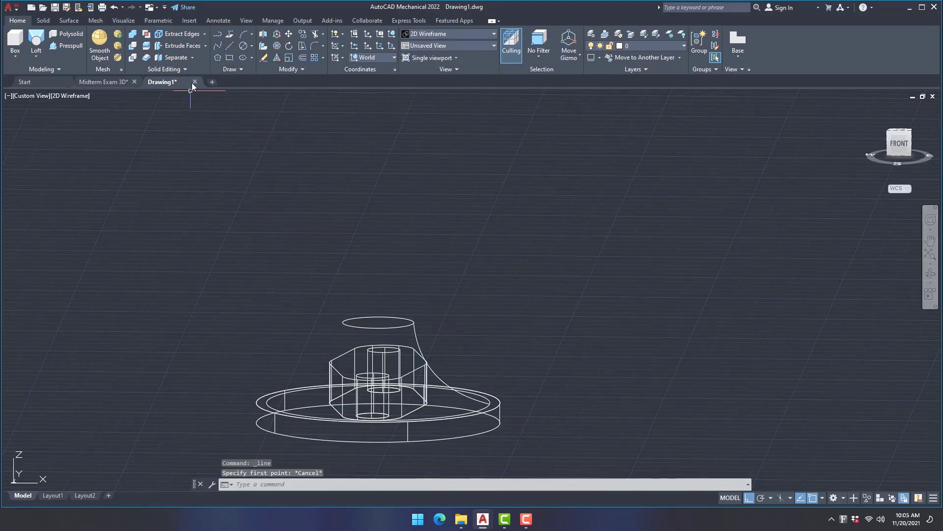
pyautogui.click(64, 48)
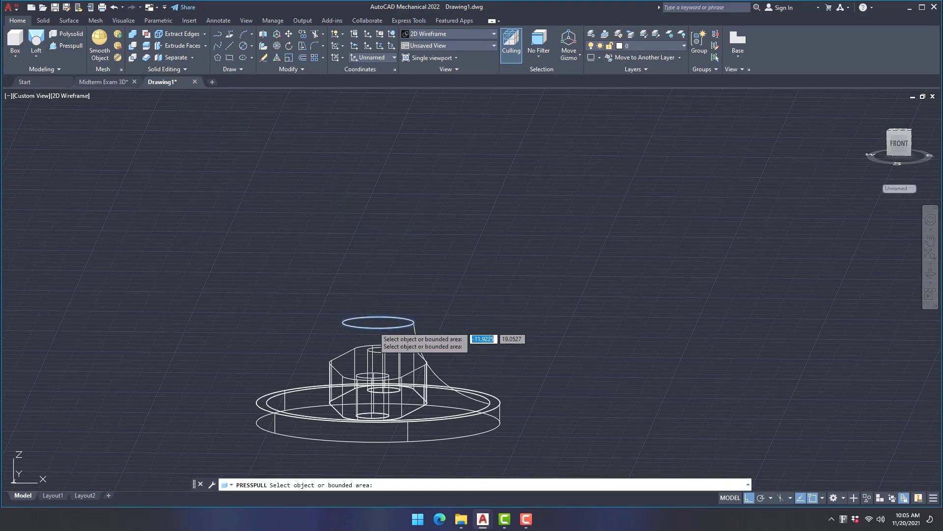
pyautogui.click(377, 327)
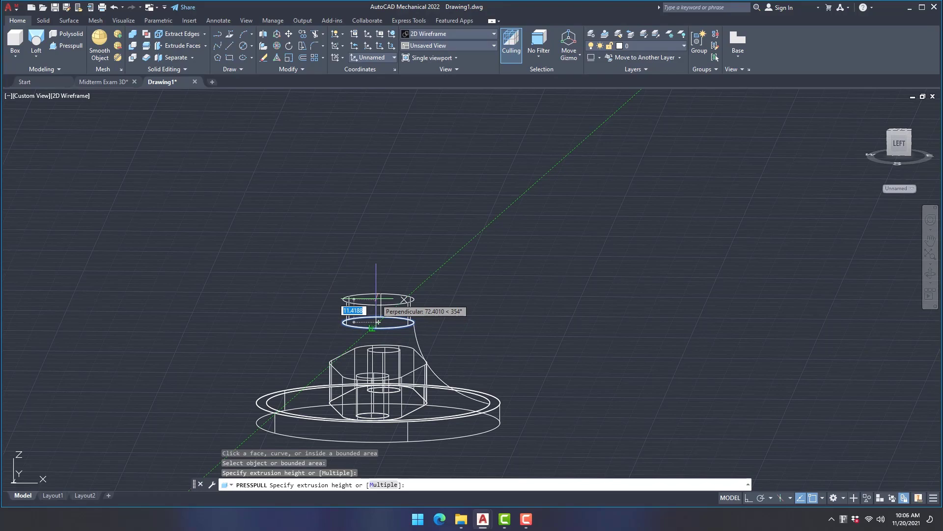
pyautogui.write('8')
pyautogui.press('Return')
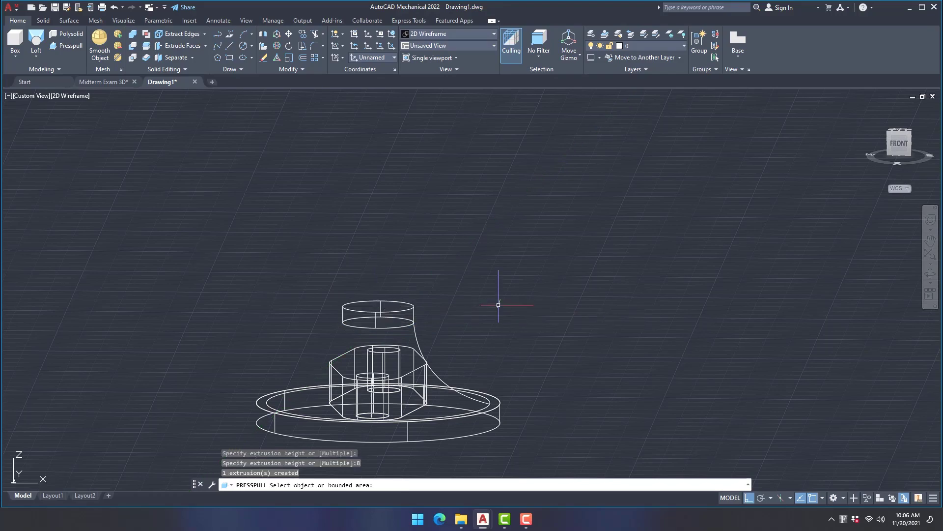
pyautogui.press('Return')
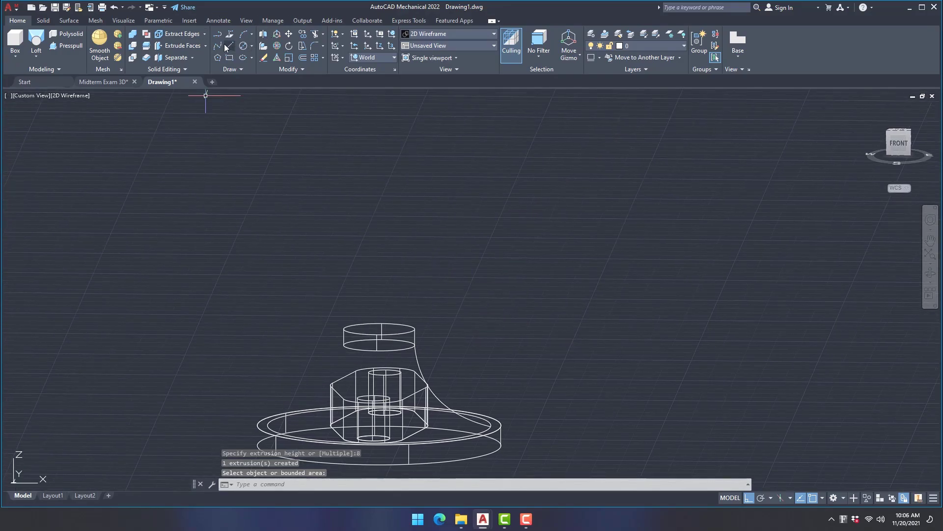
# Draw a line from the top disc's front quadrant to its upper centre, then 40 toward negative X and 80 back along positive X.
pyautogui.click(228, 45)
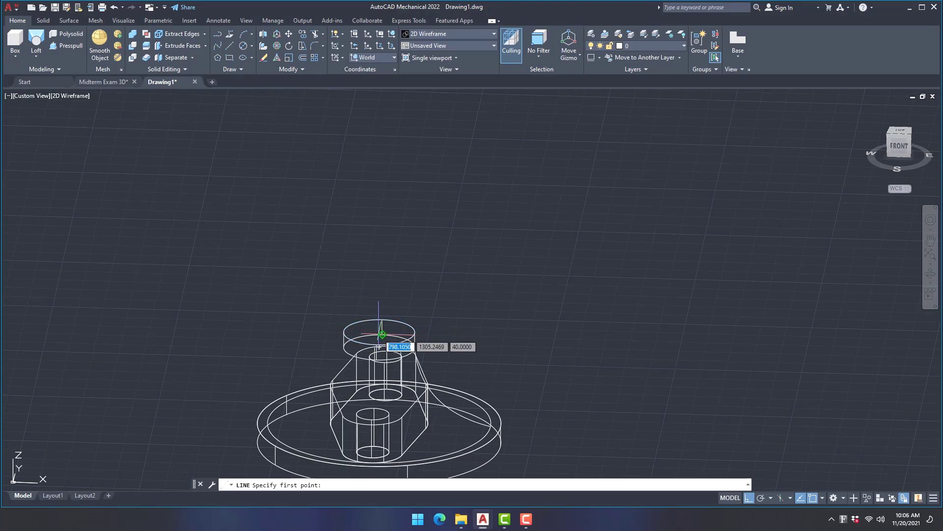
pyautogui.scroll(4, 393, 344)
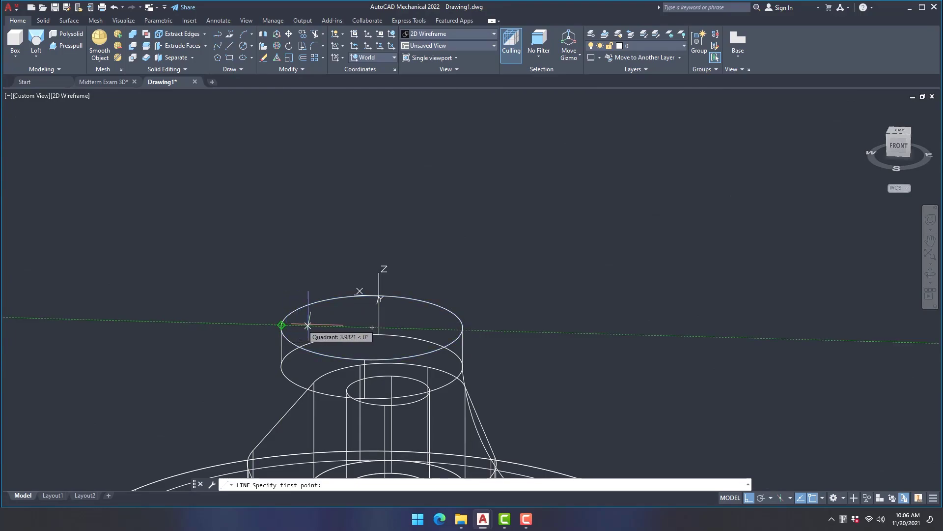
pyautogui.click(365, 359)
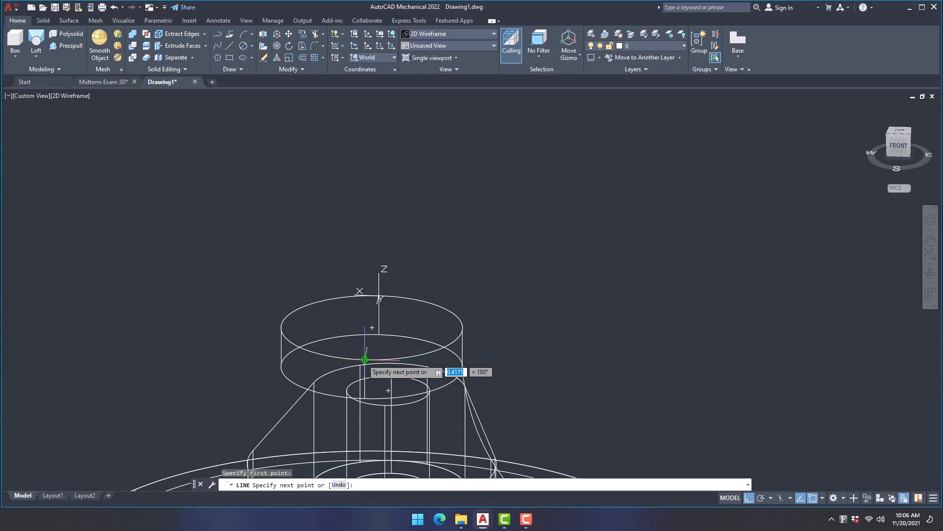
pyautogui.click(372, 327)
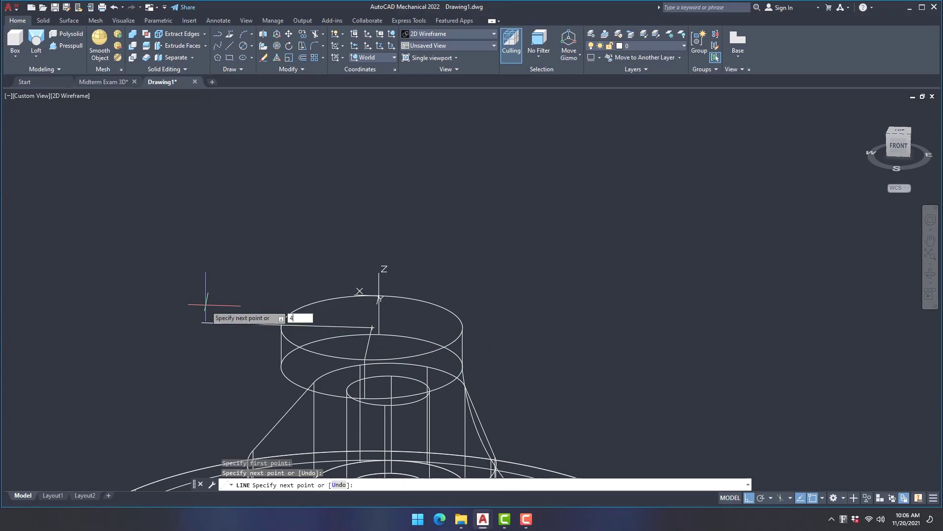
pyautogui.press('Return')
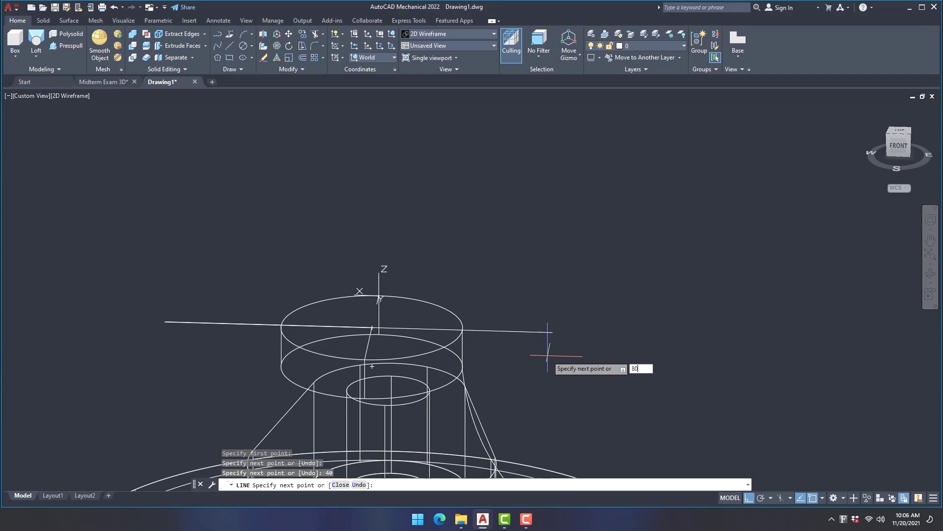
pyautogui.write('80')
pyautogui.press('Return')
pyautogui.press('Escape')
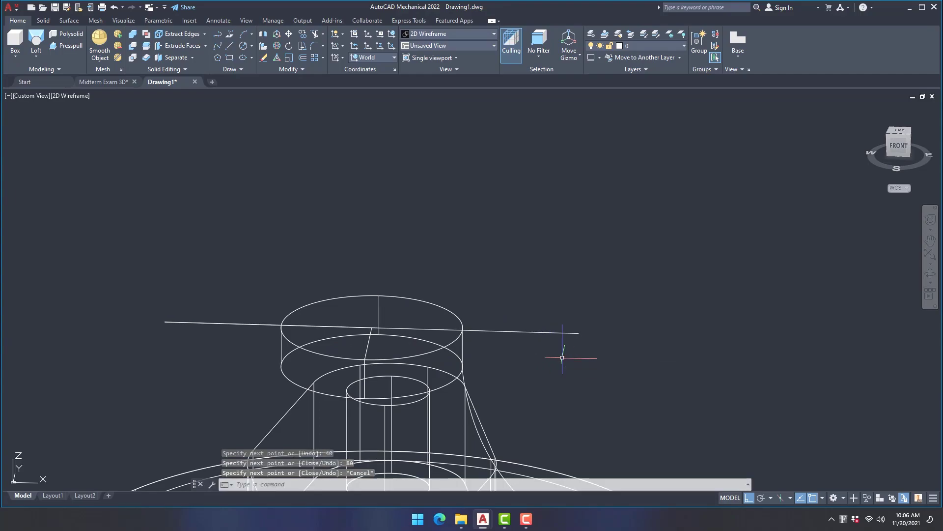
# Draw a vertical line 60 upward from the centre of the top disc's upper face.
pyautogui.scroll(-2, 496, 259)
pyautogui.moveTo(574, 344); pyautogui.dragTo(598, 332, button='middle')
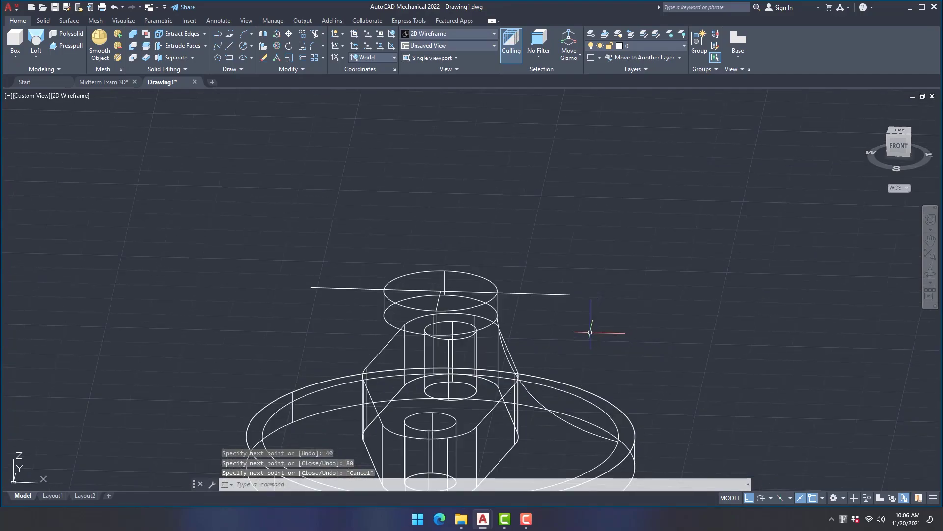
pyautogui.click(229, 46)
pyautogui.click(440, 289)
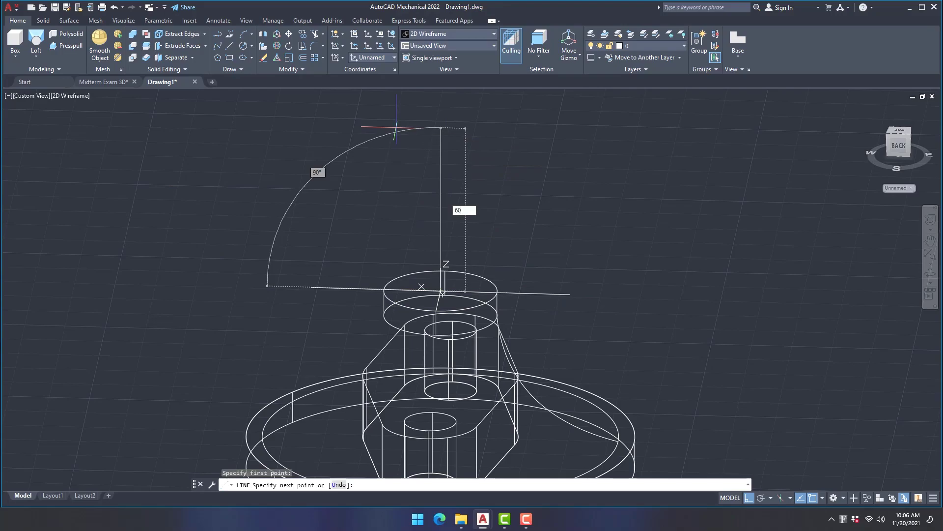
pyautogui.press('Return')
pyautogui.press('Escape')
pyautogui.moveTo(337, 147)
pyautogui.mouseDown(button='middle')
pyautogui.moveTo(202, 176)
pyautogui.moveTo(203, 139)
pyautogui.mouseUp(button='middle')
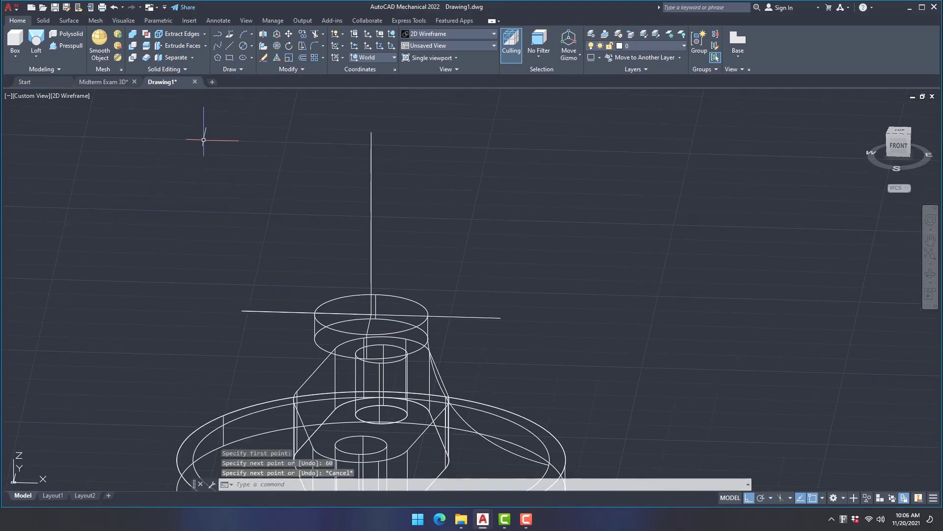
pyautogui.click(227, 46)
pyautogui.click(242, 311)
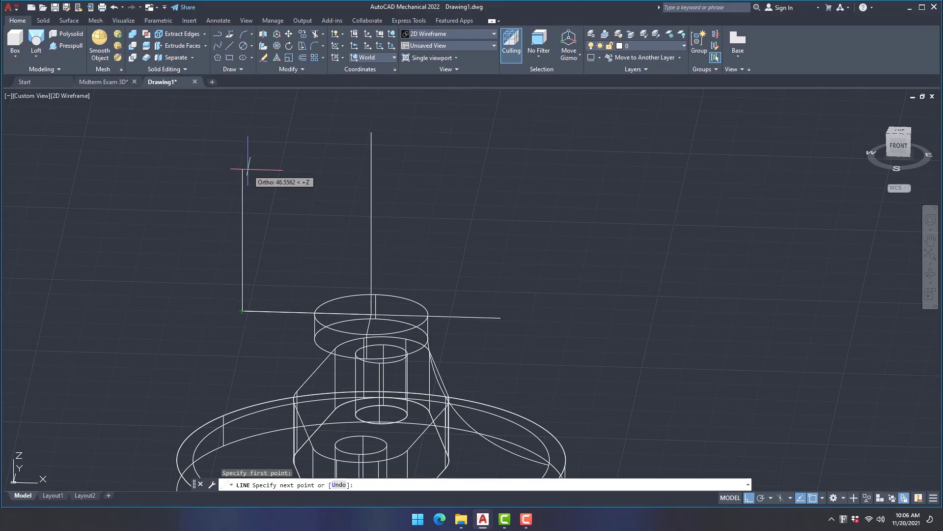
pyautogui.press('Escape')
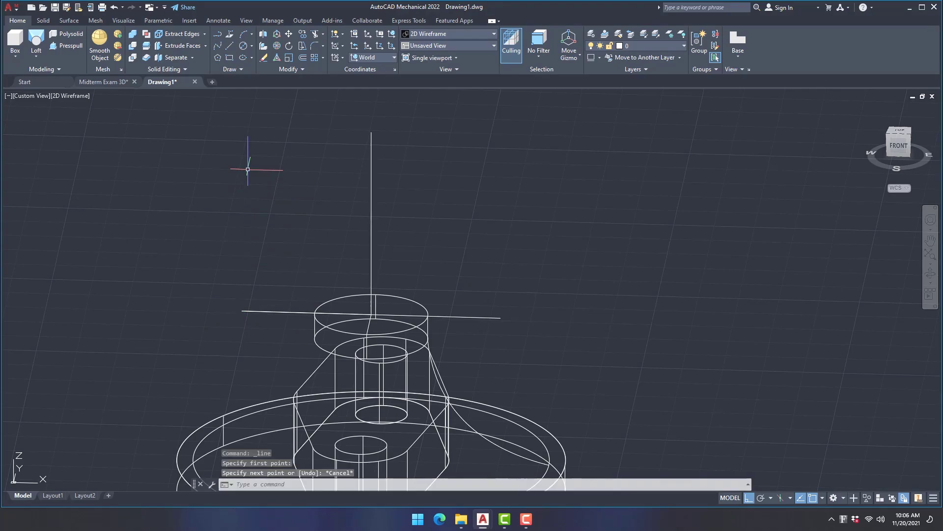
# Switch to the Midterm Exam 3D drawing and try a circle from the far tube end's centre to check its radius.
pyautogui.click(110, 82)
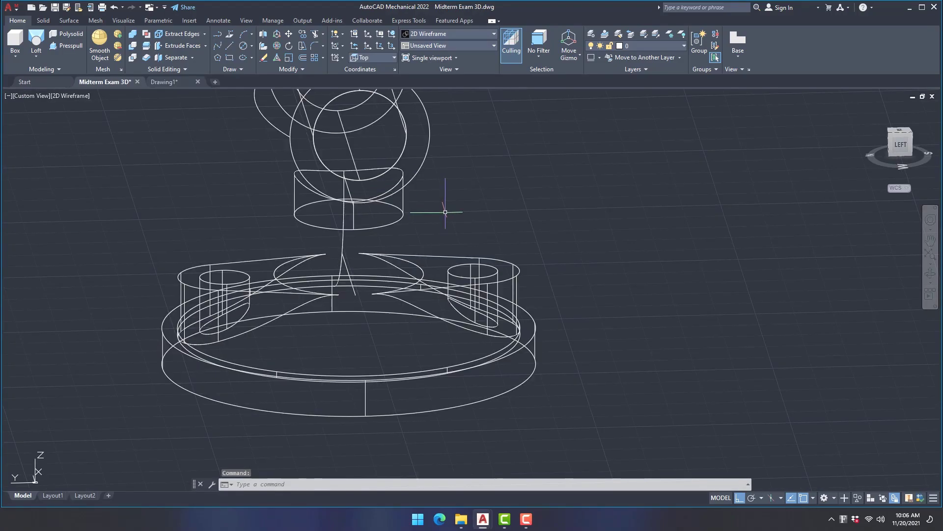
pyautogui.click(252, 46)
pyautogui.click(264, 63)
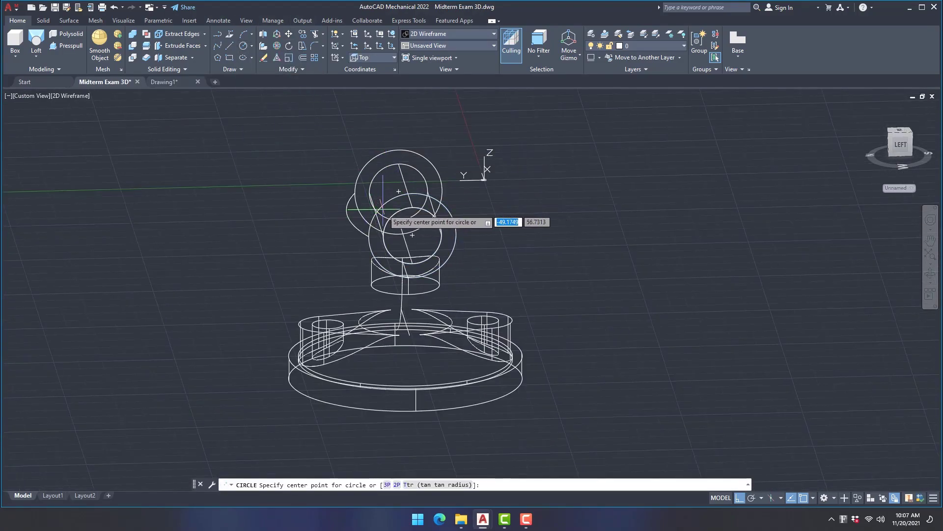
pyautogui.click(399, 191)
# Try setting the UCS to Right and checking the far tube end's radius with a trial circle from its centre.
pyautogui.click(380, 46)
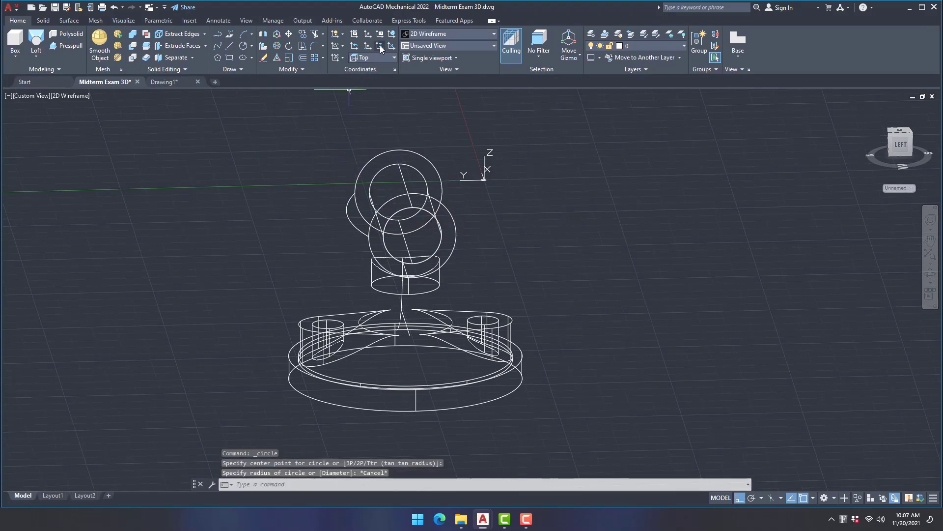
pyautogui.click(374, 55)
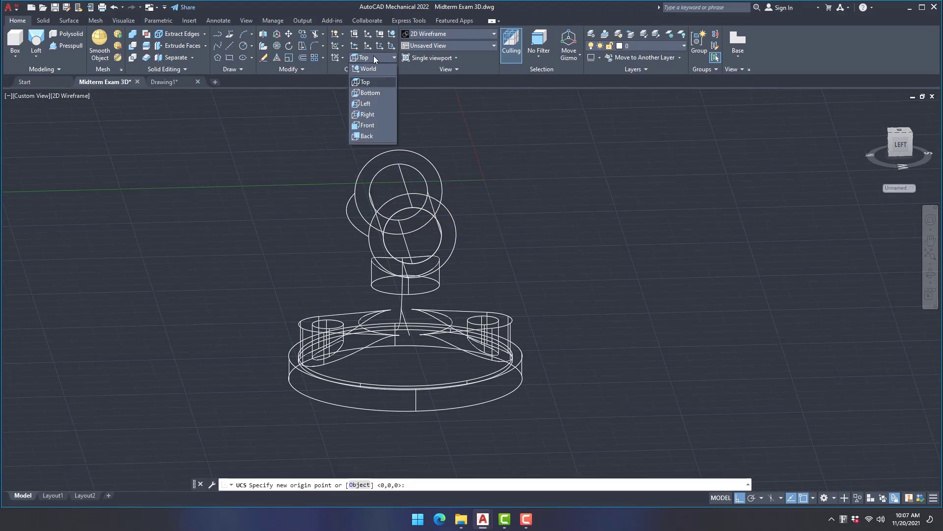
pyautogui.click(367, 114)
pyautogui.click(252, 46)
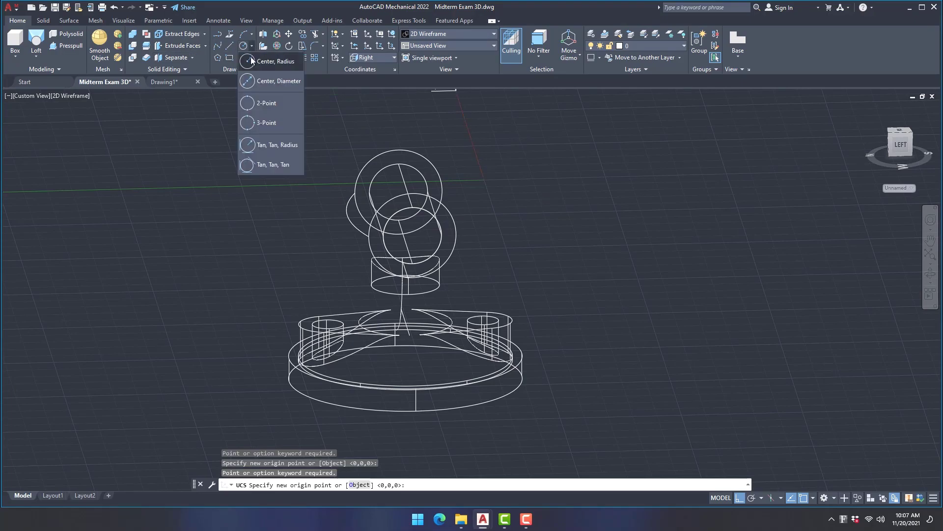
pyautogui.click(268, 66)
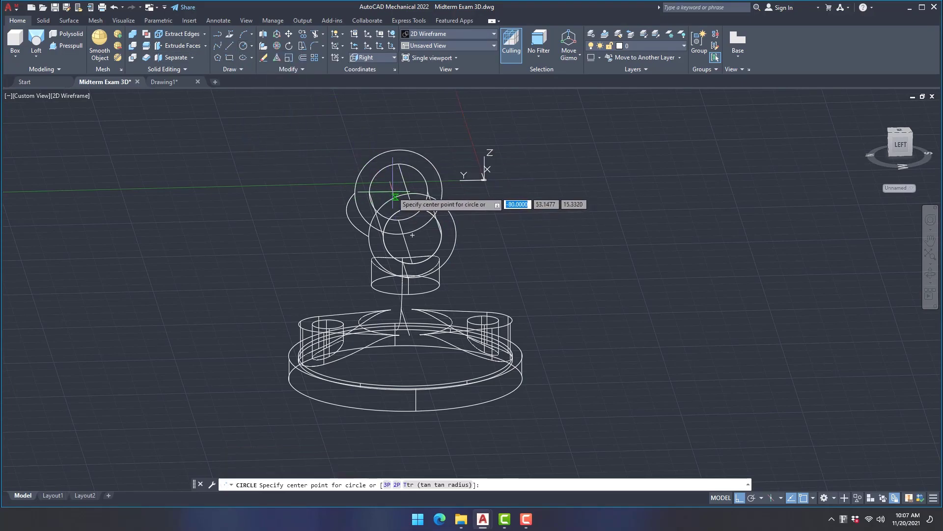
pyautogui.click(399, 192)
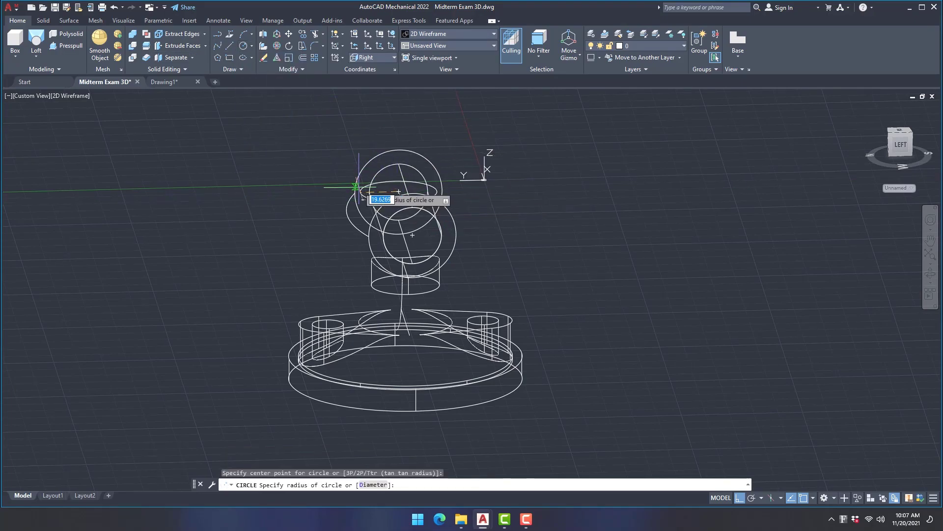
pyautogui.press('Escape')
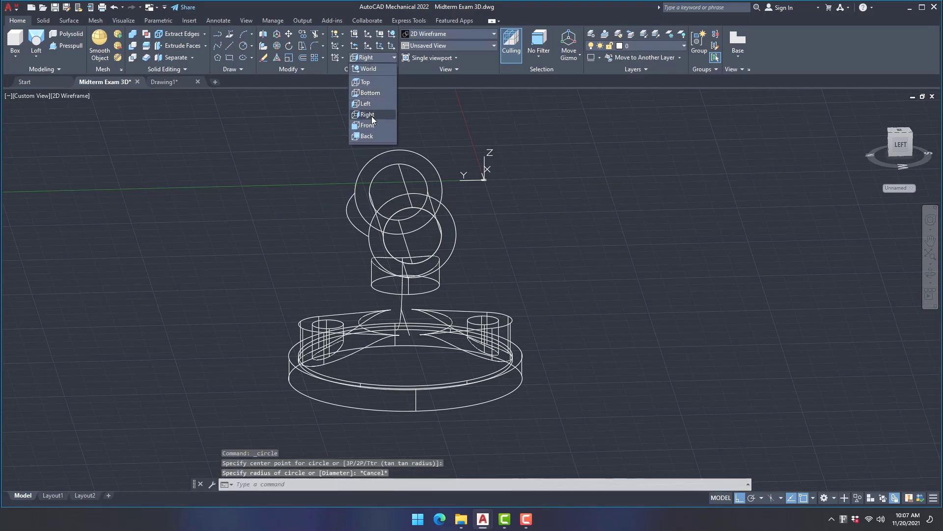
# Try the Front UCS for a trial circle at the far tube end, cancel it and orbit to view both tube ends.
pyautogui.click(370, 124)
pyautogui.click(251, 46)
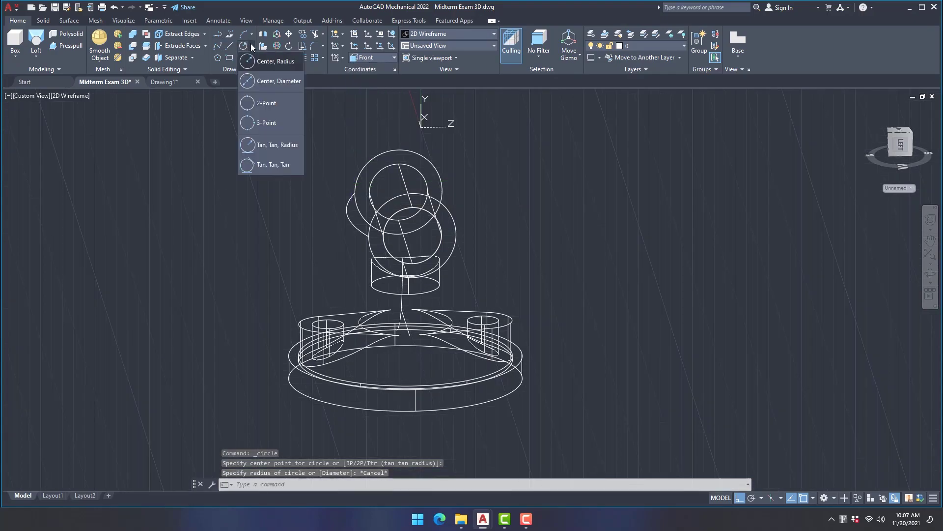
pyautogui.click(260, 62)
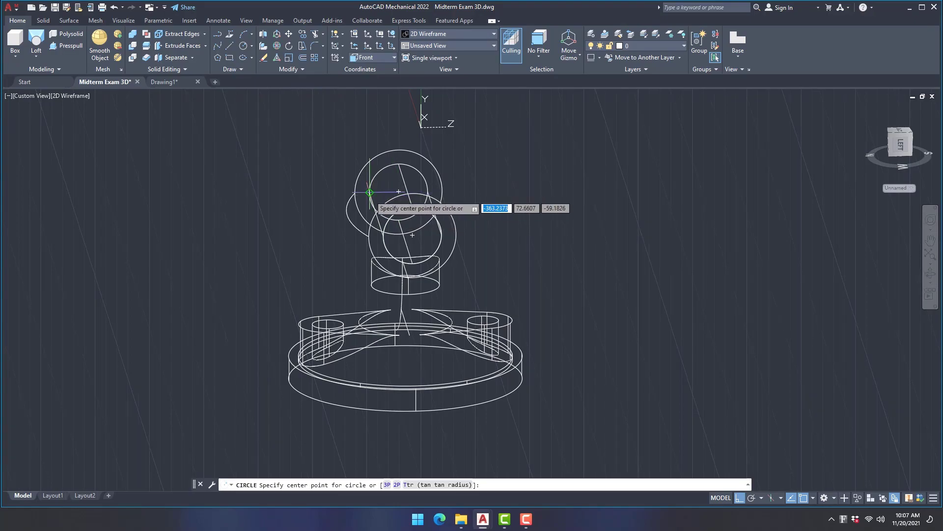
pyautogui.click(398, 192)
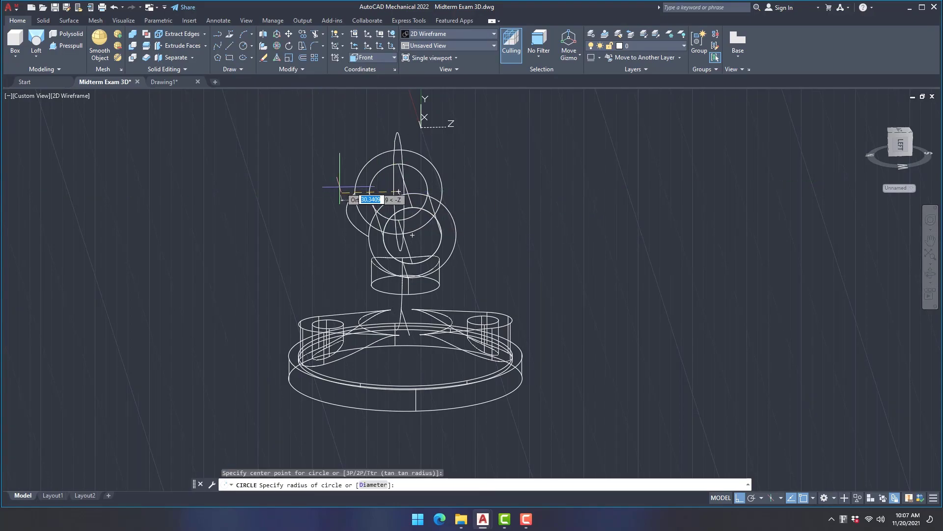
pyautogui.press('Escape')
pyautogui.press('capslock')
pyautogui.moveTo(512, 249); pyautogui.dragTo(596, 260, button='middle')
pyautogui.press('capslock')
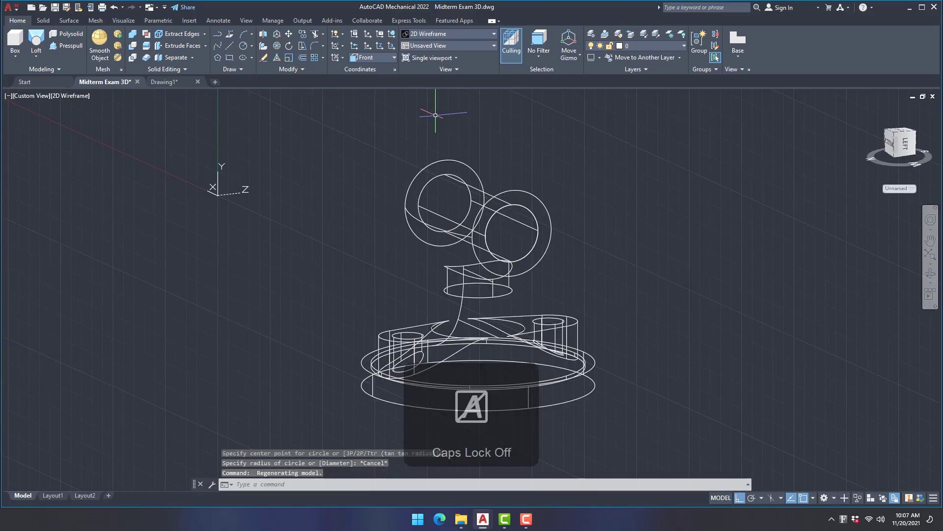
# Set the UCS to Right and check the near tube end's outer radius with a trial circle from its centre.
pyautogui.click(371, 57)
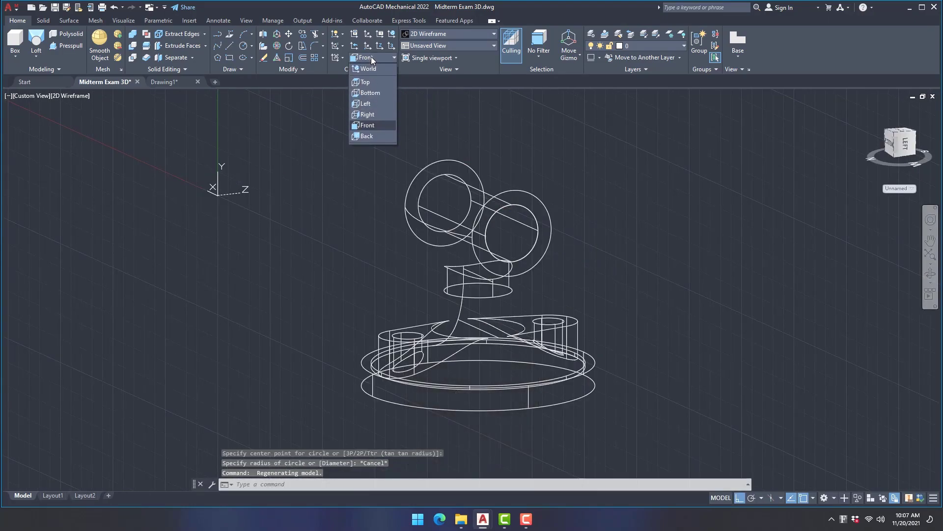
pyautogui.click(373, 115)
pyautogui.click(252, 47)
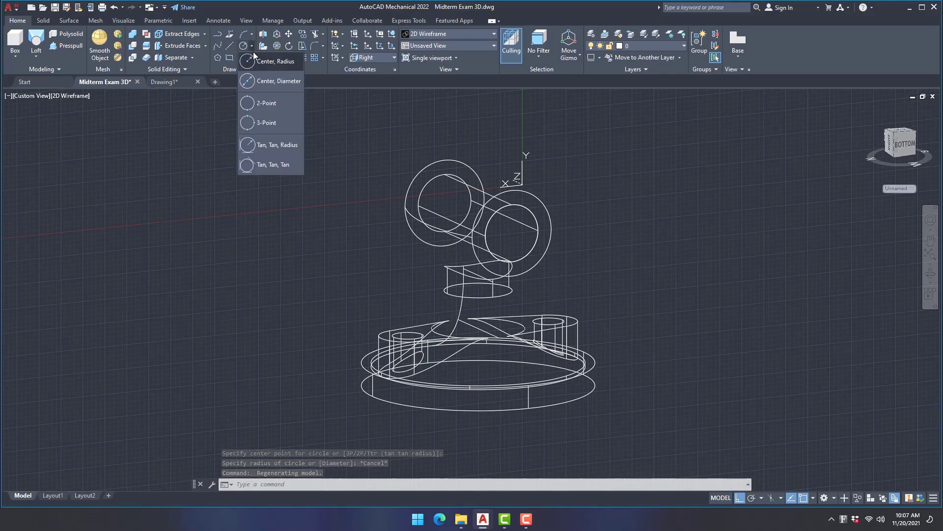
pyautogui.click(260, 63)
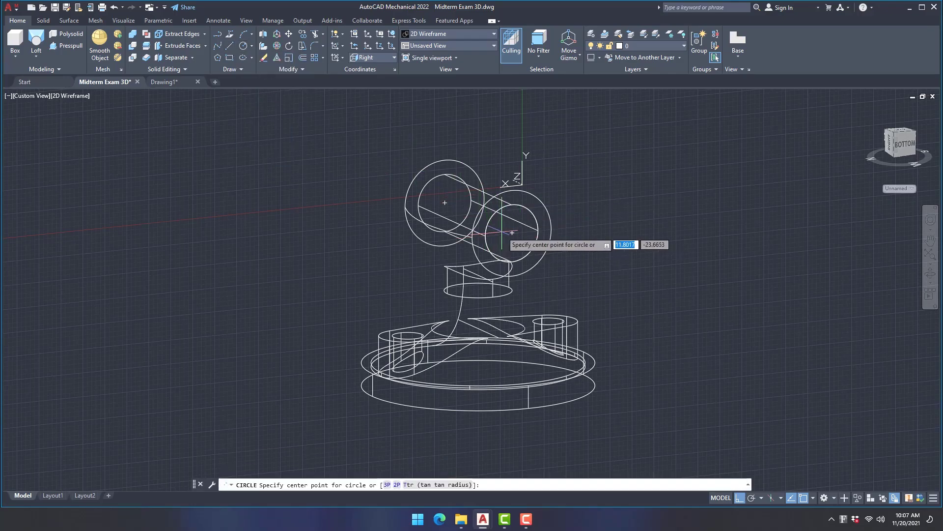
pyautogui.click(487, 229)
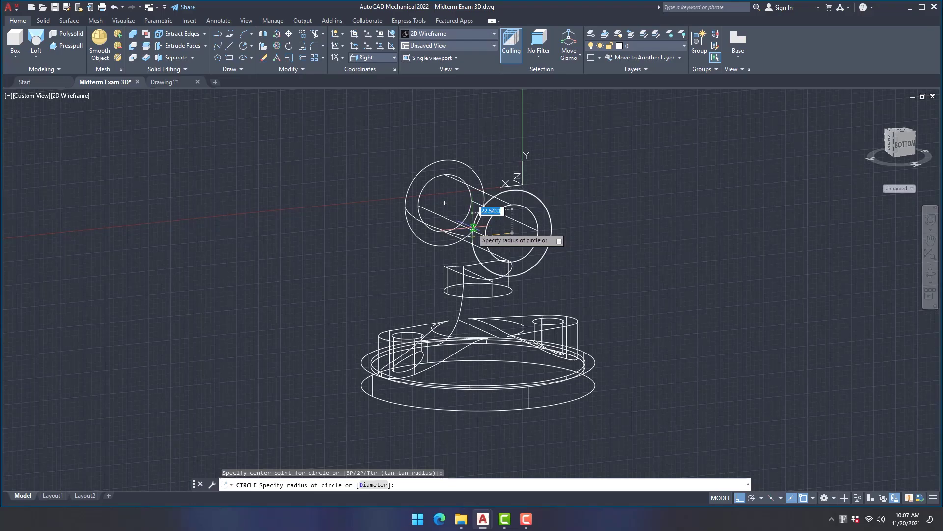
pyautogui.press('Escape')
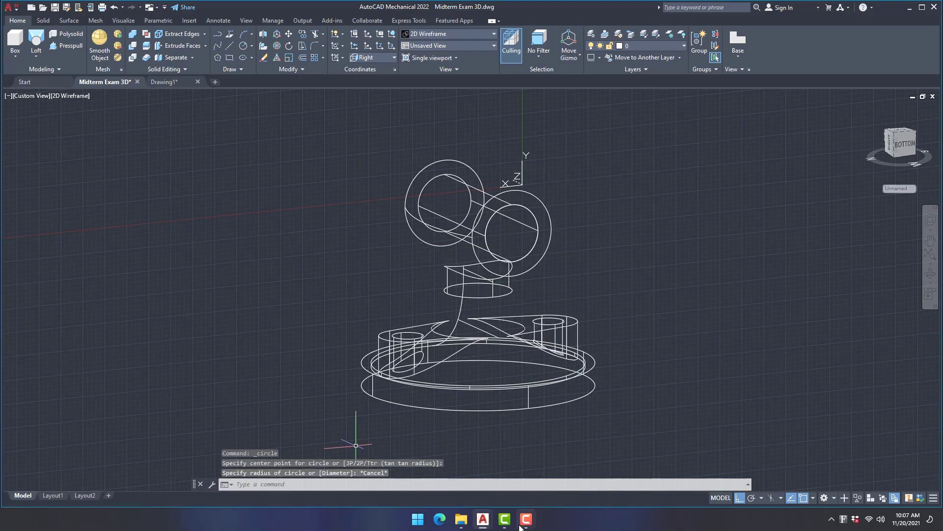
pyautogui.click(501, 519)
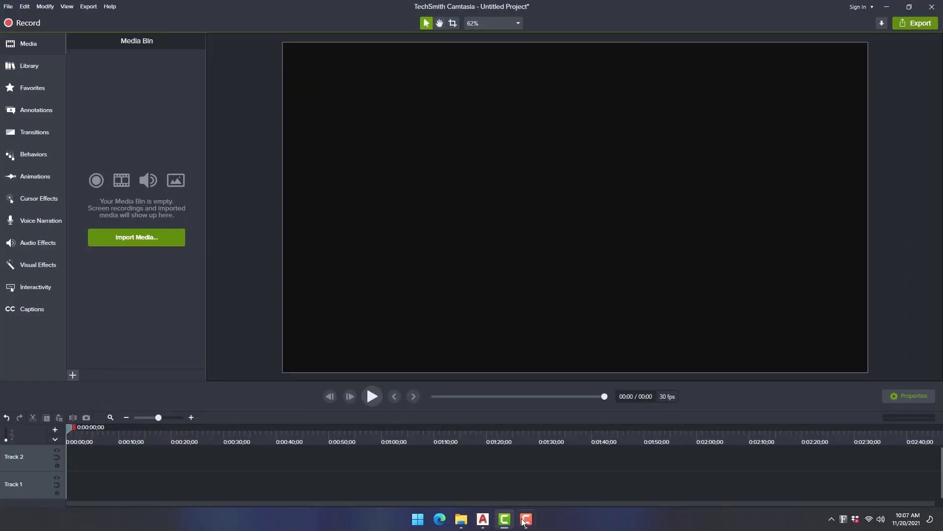
pyautogui.moveTo(482, 522)
pyautogui.click(499, 475)
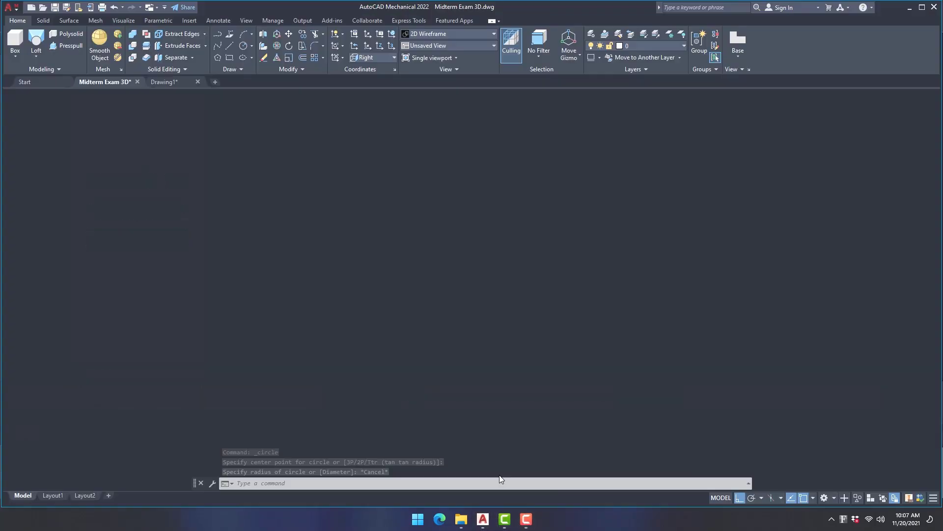
pyautogui.moveTo(480, 349); pyautogui.dragTo(381, 341, button='middle')
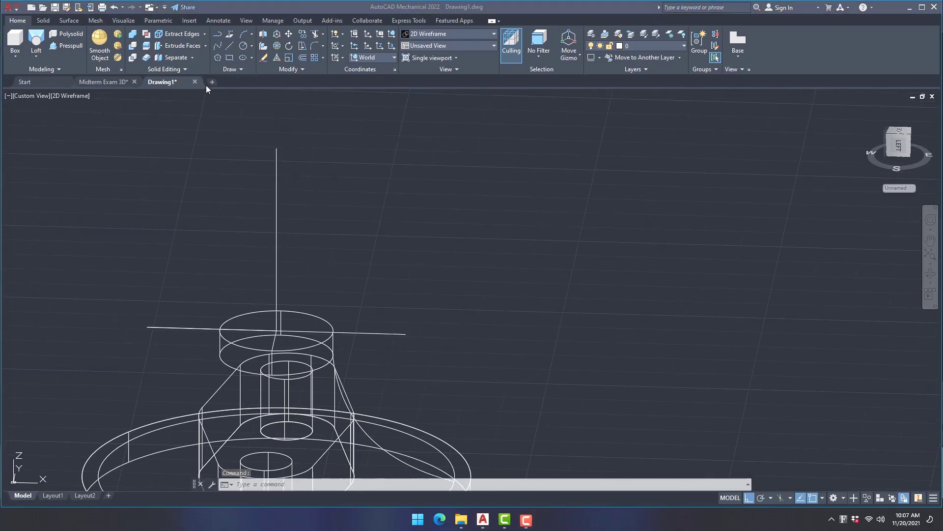
pyautogui.click(252, 46)
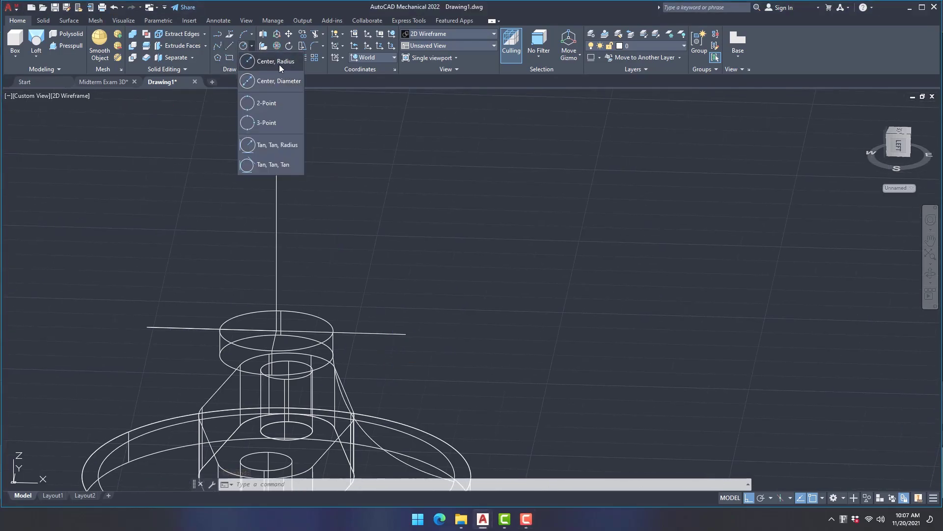
pyautogui.click(278, 63)
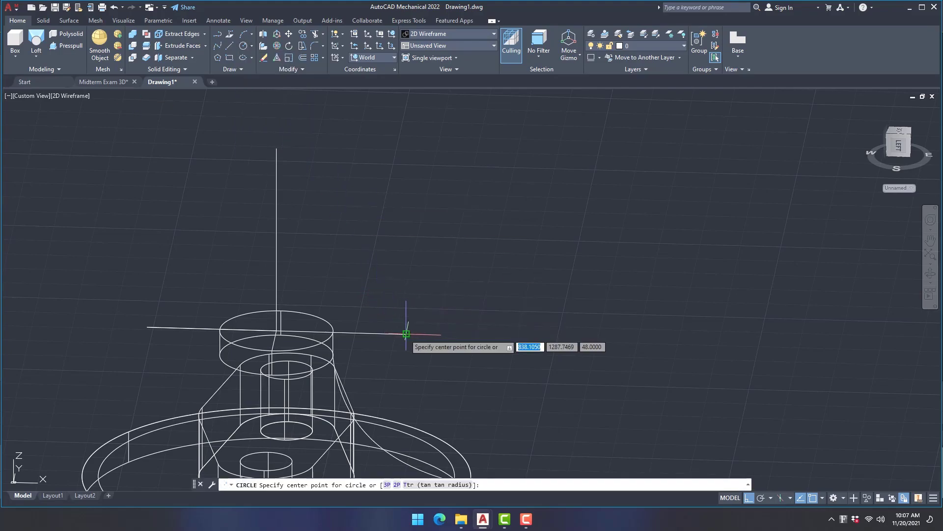
pyautogui.press('Escape')
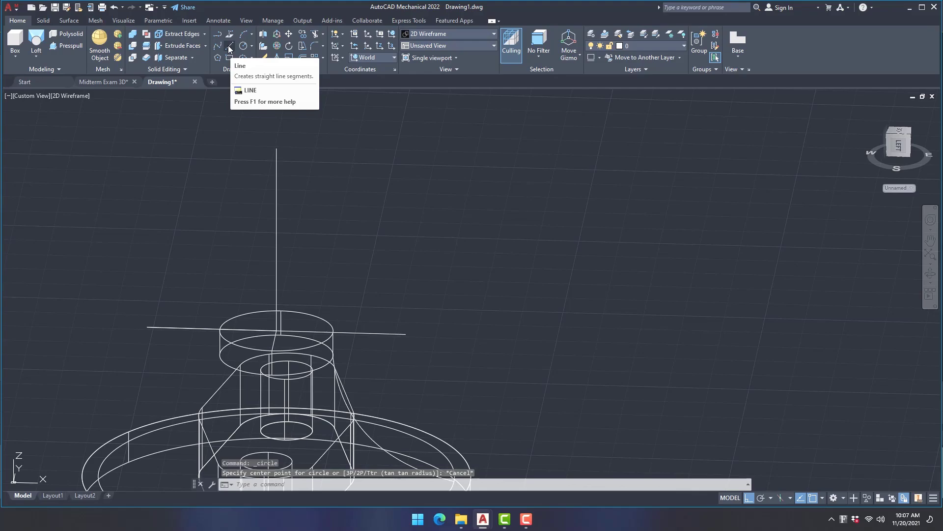
# In Drawing1, draw a vertical line 45 upward from the right end of the horizontal line across the top disc.
pyautogui.click(229, 48)
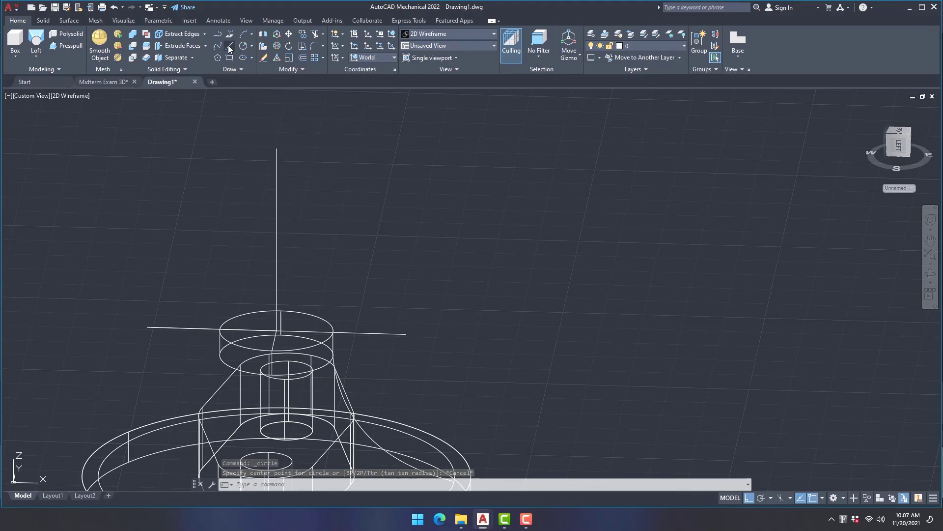
pyautogui.click(406, 334)
pyautogui.write('4')
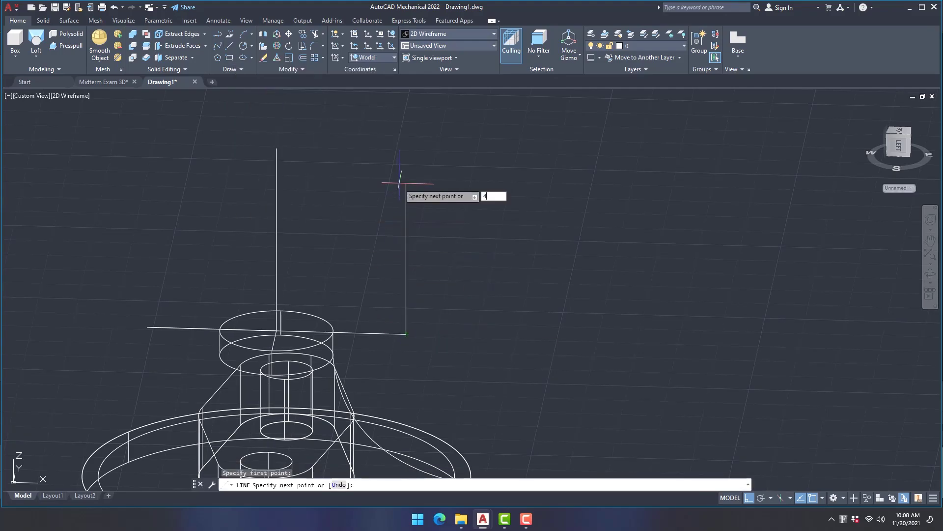
pyautogui.write('5')
pyautogui.press('Return')
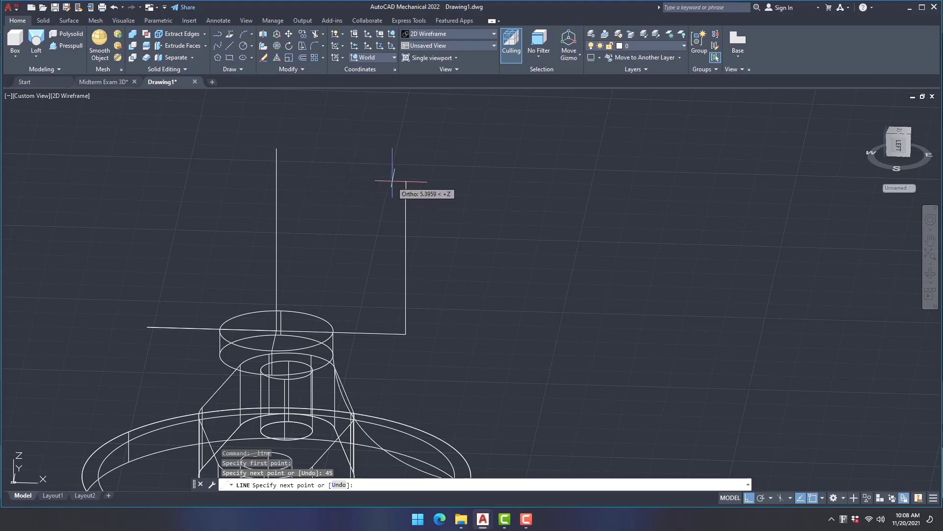
pyautogui.press('Escape')
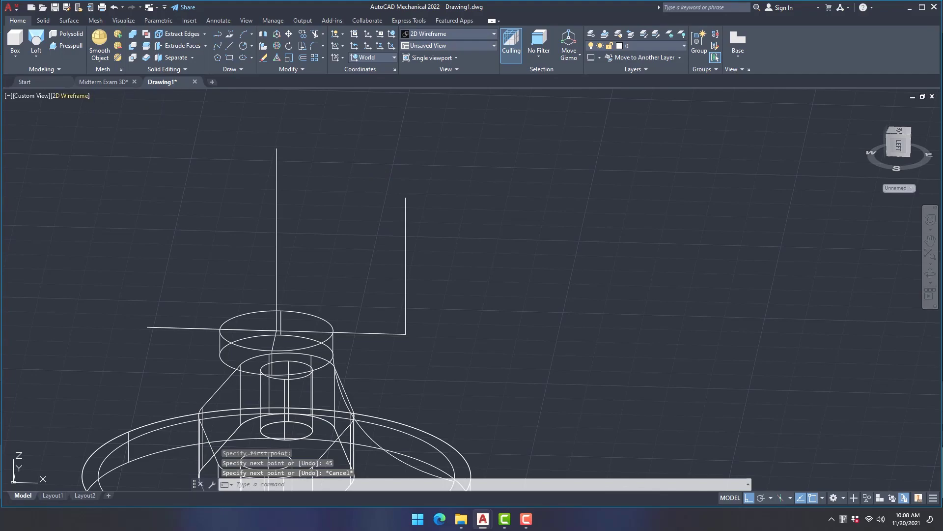
# Switch to the Midterm Exam 3D drawing and check the near tube end's outer diameter with a trial vertical line from its lowest point.
pyautogui.click(99, 81)
pyautogui.click(228, 45)
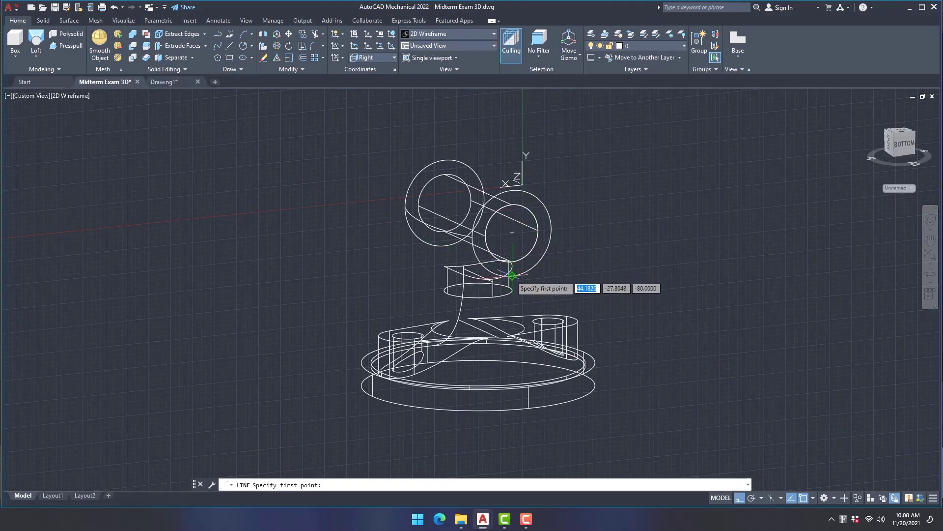
pyautogui.scroll(2, 509, 273)
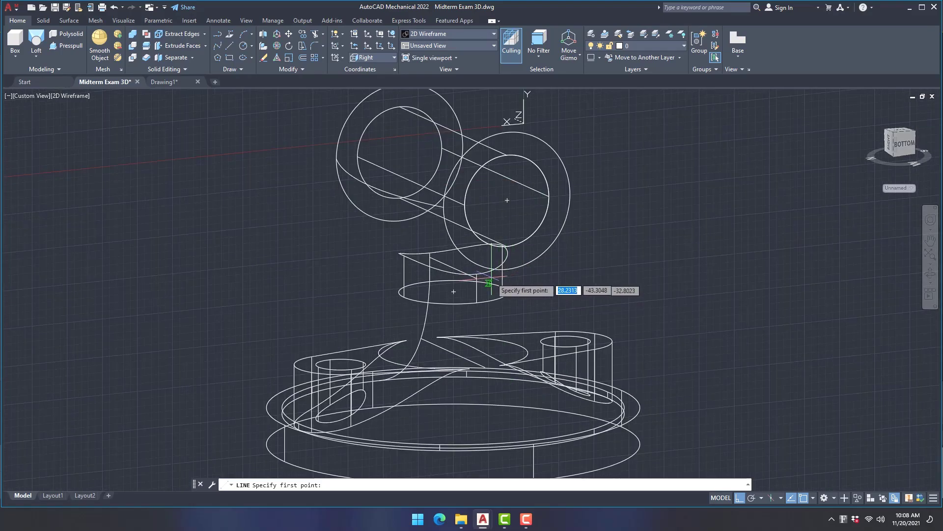
pyautogui.click(507, 270)
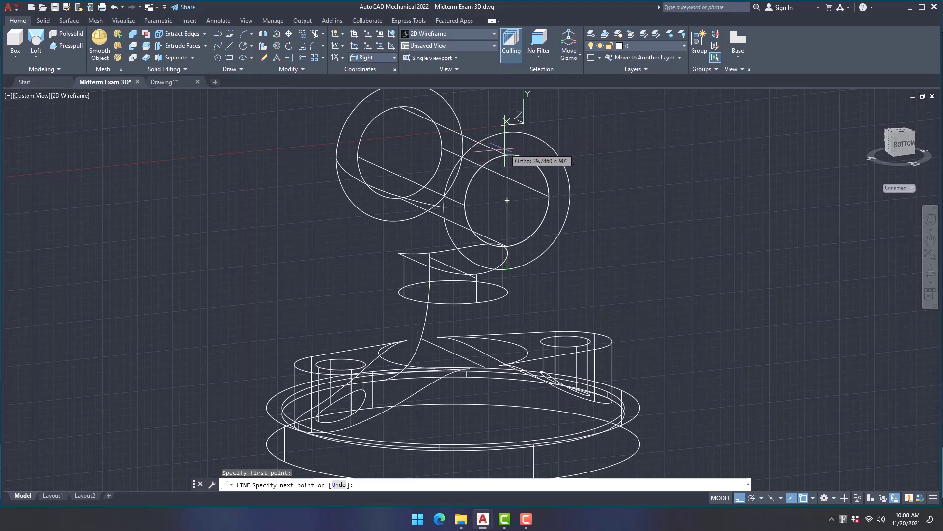
pyautogui.press('Escape')
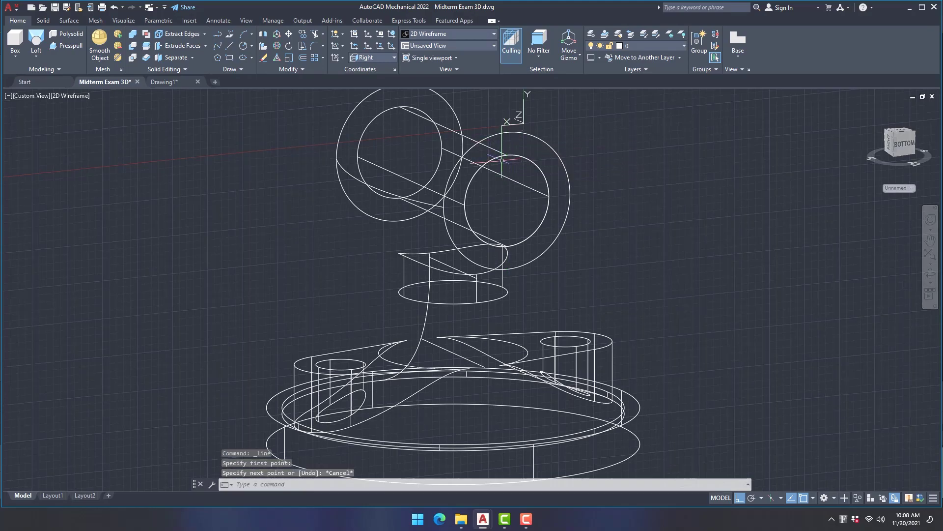
# Check the tube's inner diameter with trial vertical lines from the inner circle's lowest point, and return to Drawing1.
pyautogui.click(230, 46)
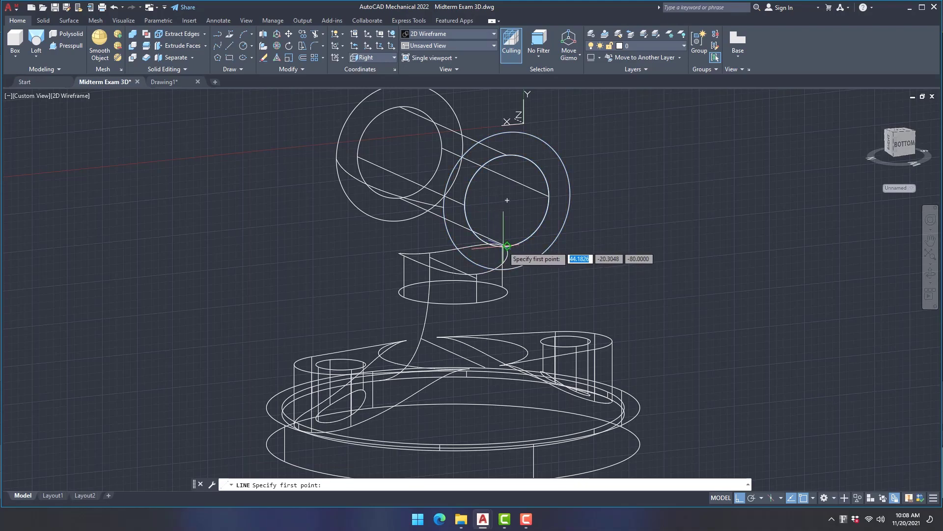
pyautogui.click(507, 246)
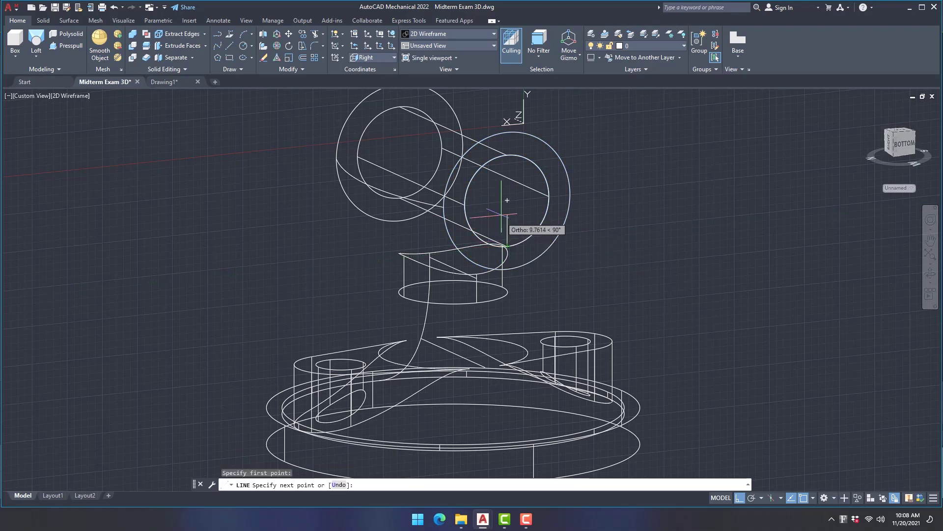
pyautogui.press('Escape')
pyautogui.scroll(2, 524, 235)
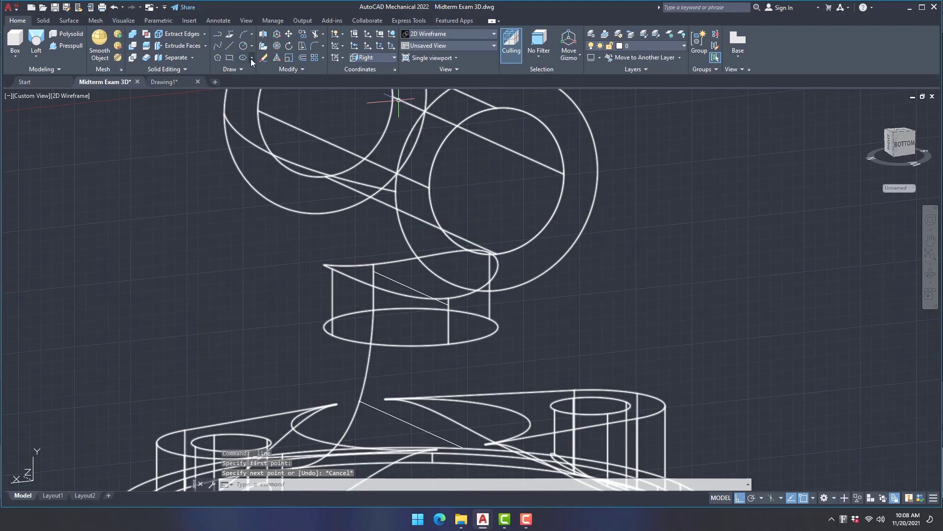
pyautogui.click(229, 45)
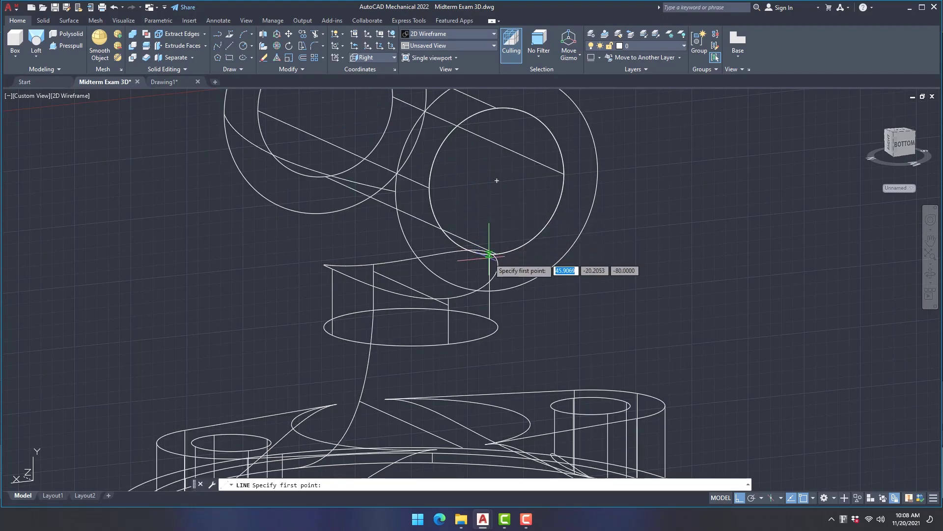
pyautogui.press('capslock')
pyautogui.moveTo(644, 299)
pyautogui.mouseDown(button='middle')
pyautogui.moveTo(541, 297)
pyautogui.moveTo(443, 271)
pyautogui.mouseUp(button='middle')
pyautogui.press('capslock')
pyautogui.click(368, 248)
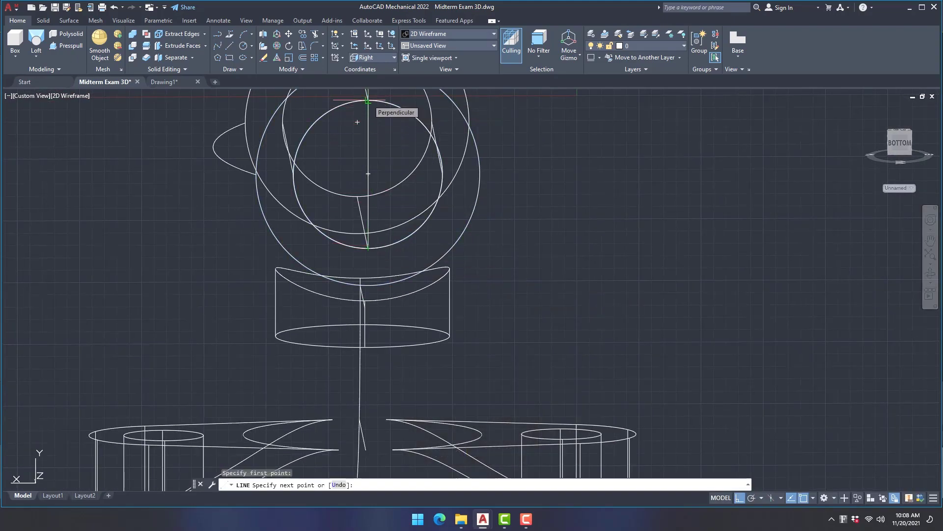
pyautogui.press('Escape')
pyautogui.click(167, 82)
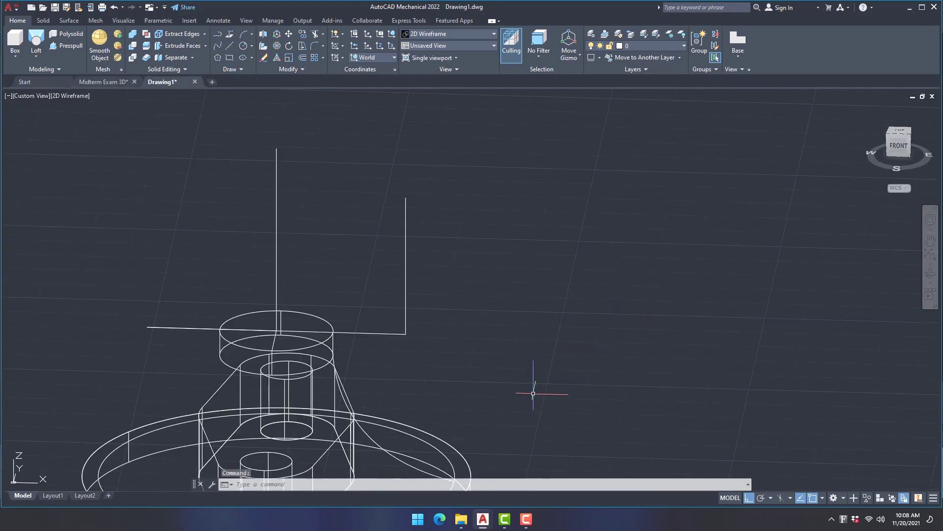
pyautogui.click(229, 46)
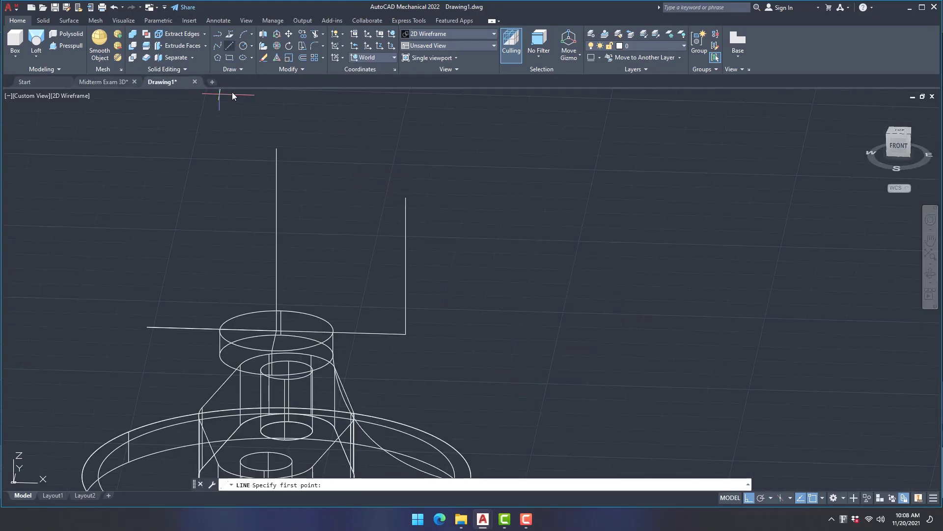
pyautogui.press('Escape')
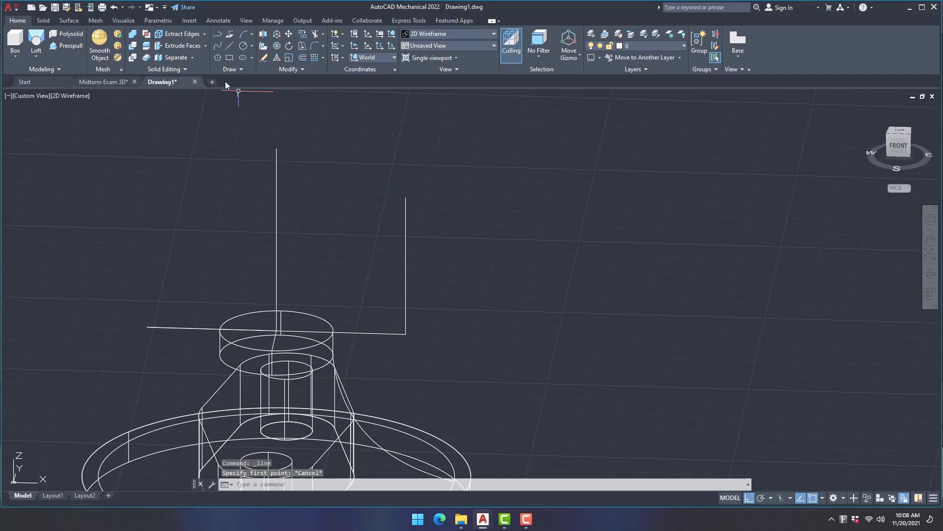
pyautogui.click(252, 48)
pyautogui.click(270, 103)
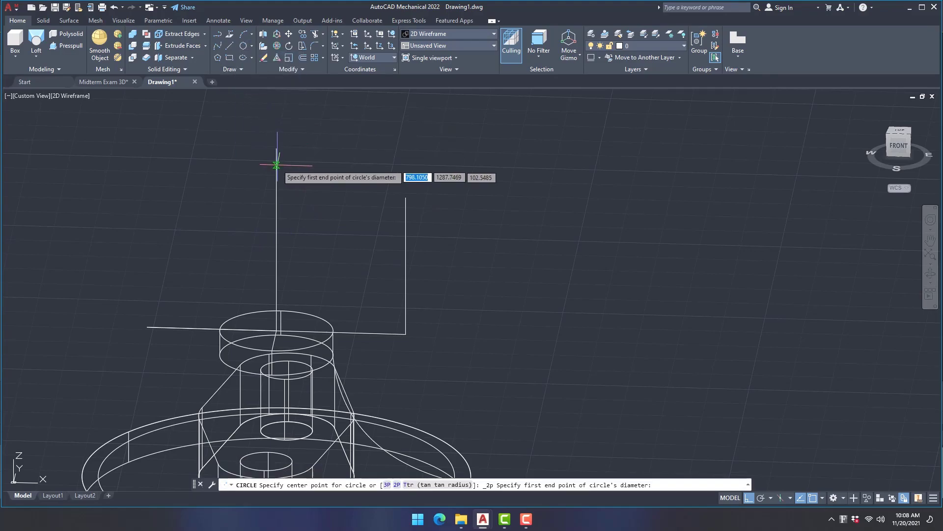
pyautogui.click(276, 148)
pyautogui.press('Escape')
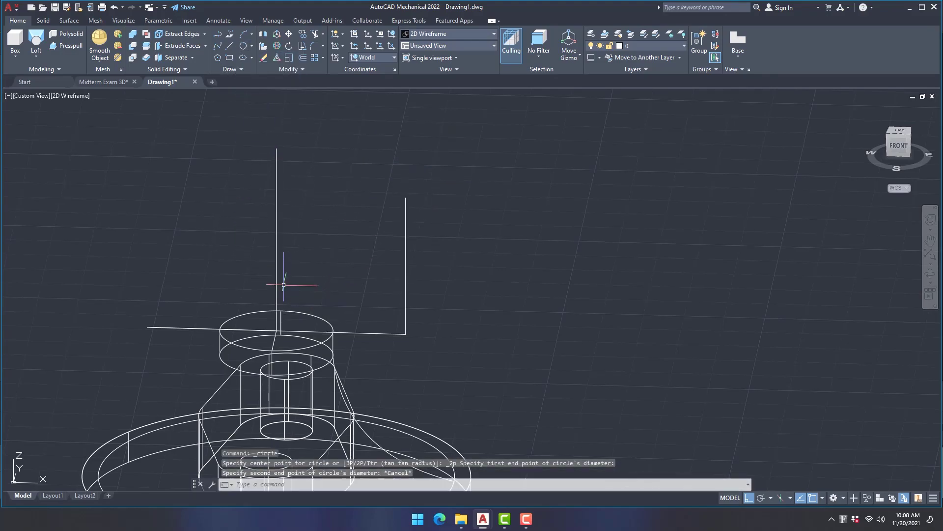
# Set the UCS to Right and draw a two-point circle of diameter 60 between the ends of the disc's central vertical line.
pyautogui.click(382, 57)
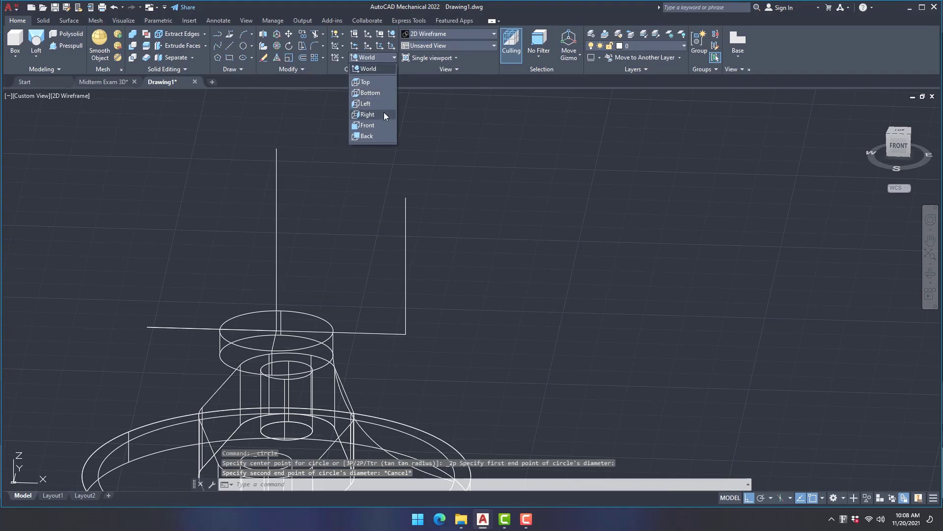
pyautogui.click(367, 114)
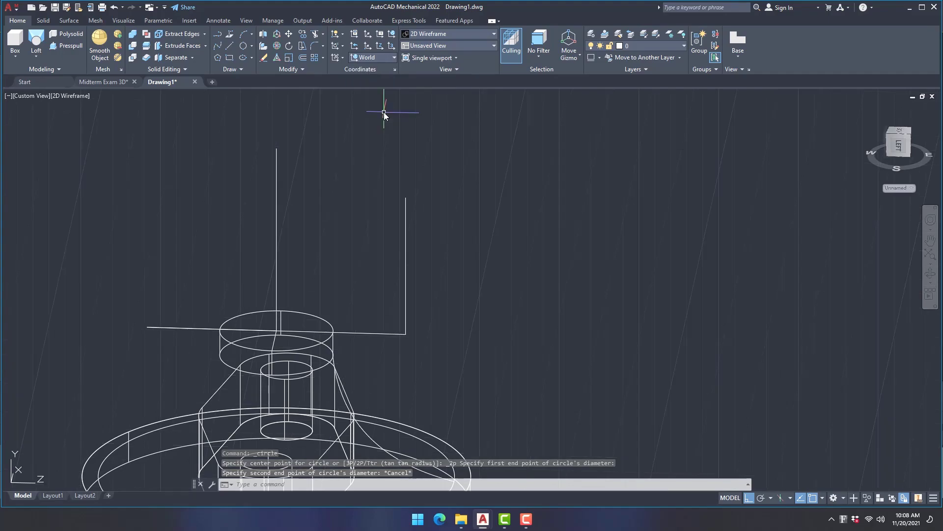
pyautogui.click(252, 45)
pyautogui.click(257, 116)
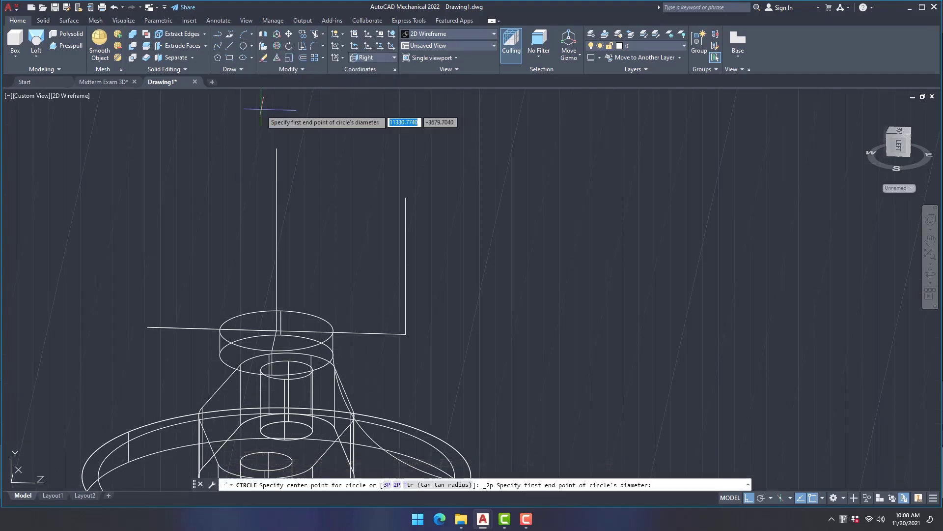
pyautogui.click(276, 149)
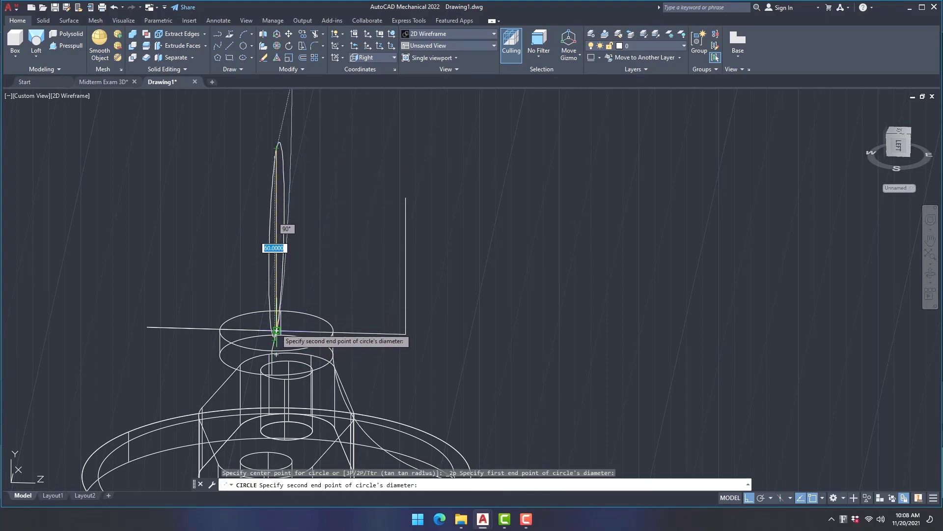
pyautogui.click(276, 329)
pyautogui.click(253, 48)
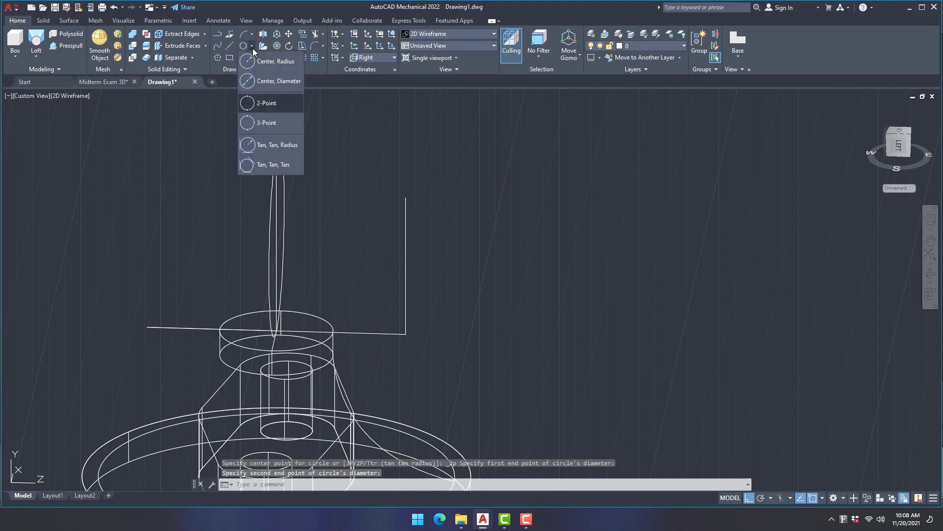
pyautogui.click(261, 62)
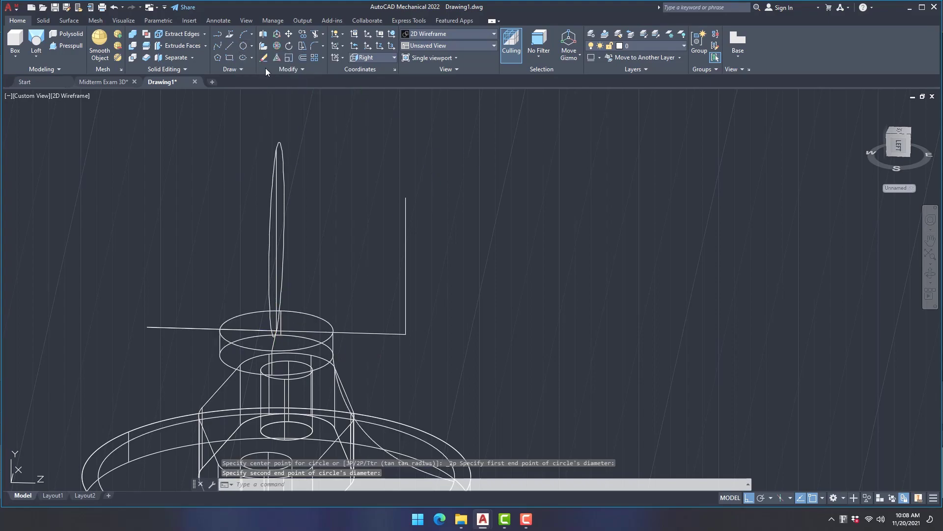
pyautogui.click(407, 188)
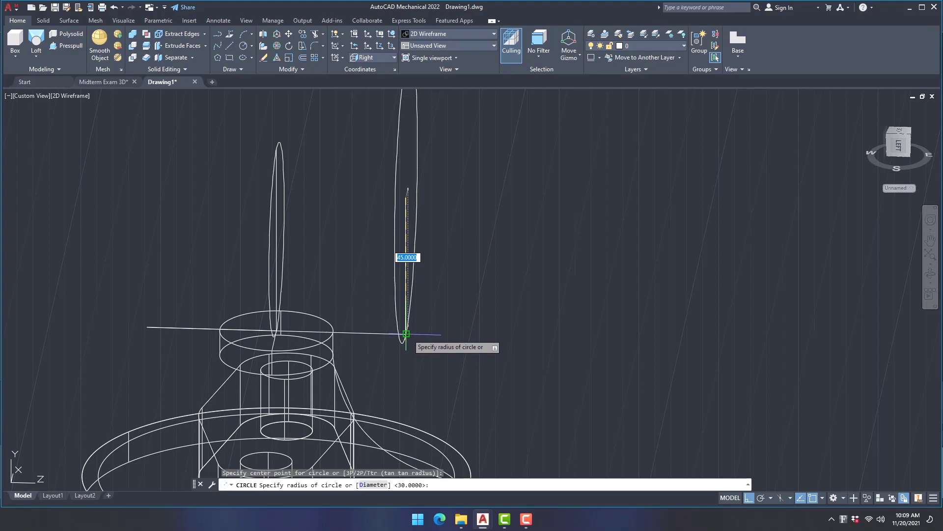
pyautogui.press('Escape')
pyautogui.click(252, 45)
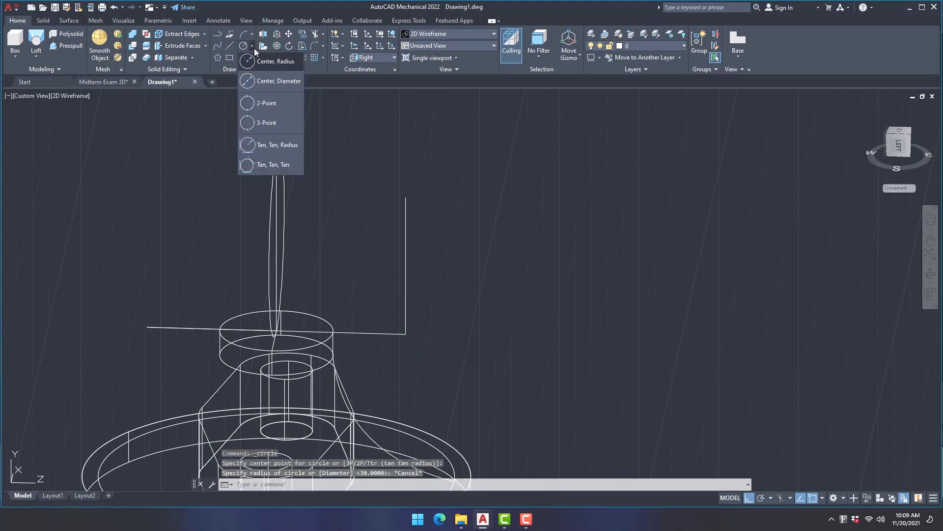
pyautogui.click(267, 85)
pyautogui.click(405, 198)
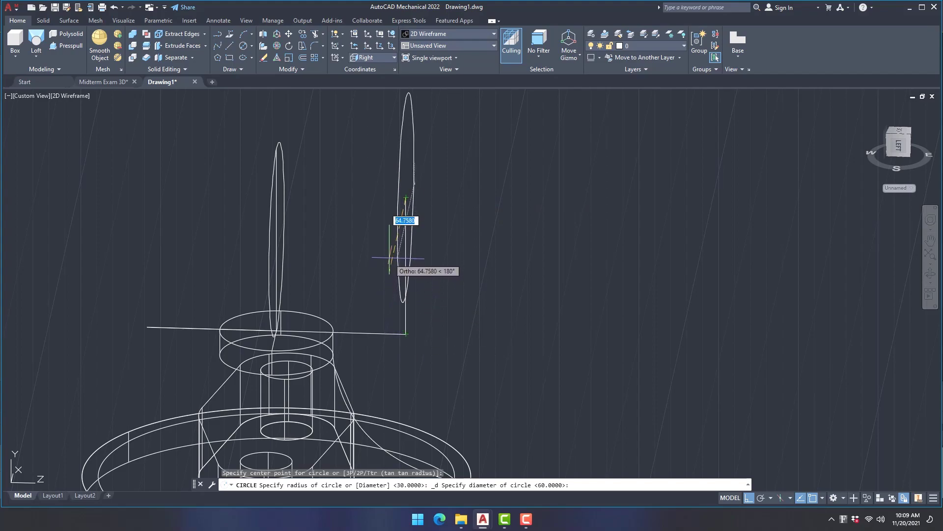
pyautogui.press('Escape')
# Draw a trial line from the short vertical line's lower end to its midpoint and outward, and erase the outward segment.
pyautogui.moveTo(451, 228); pyautogui.dragTo(327, 178, button='middle')
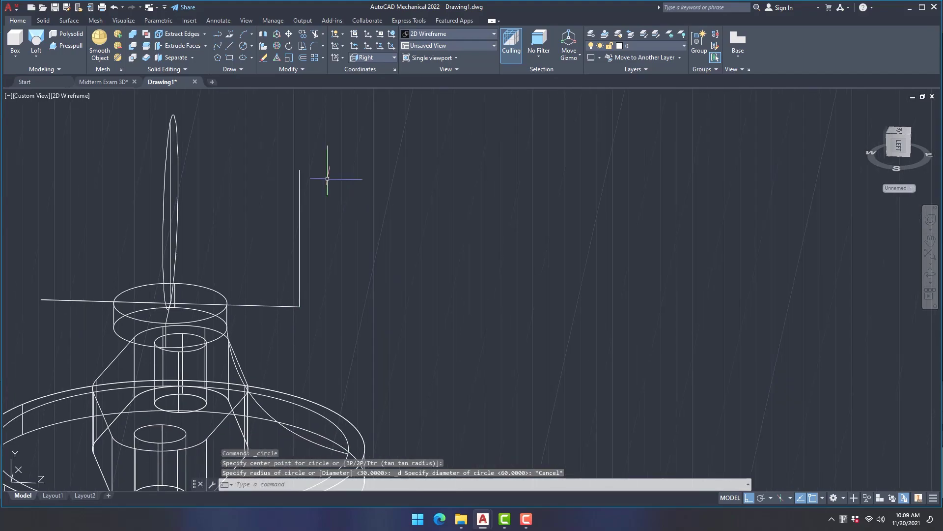
pyautogui.click(229, 48)
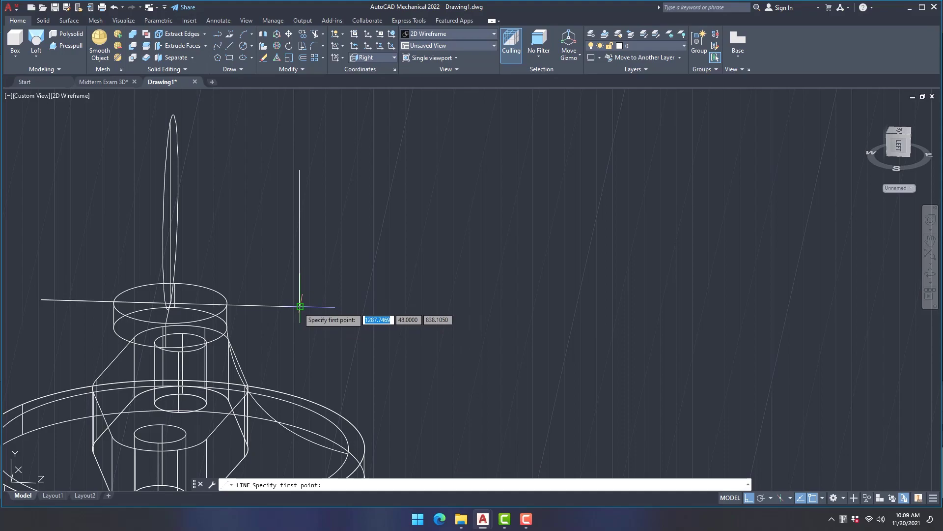
pyautogui.click(299, 306)
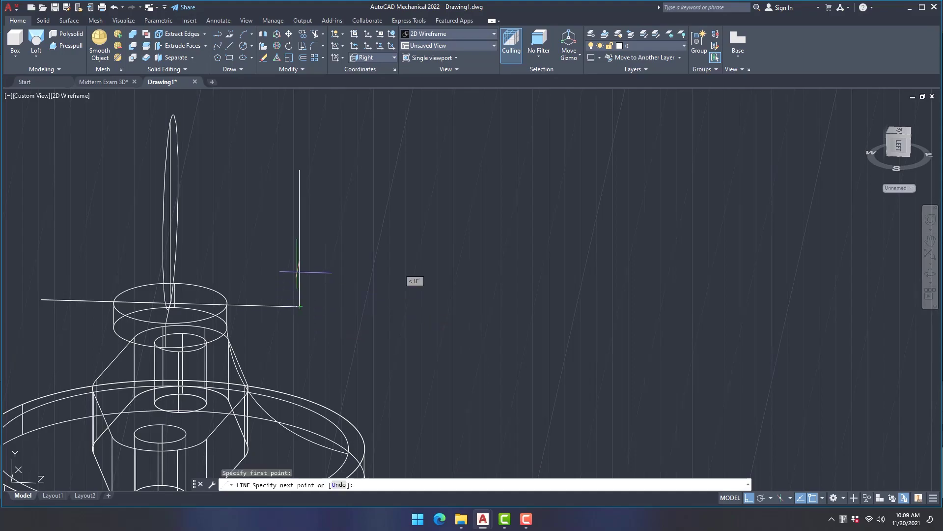
pyautogui.click(300, 240)
pyautogui.click(350, 239)
pyautogui.press('Escape')
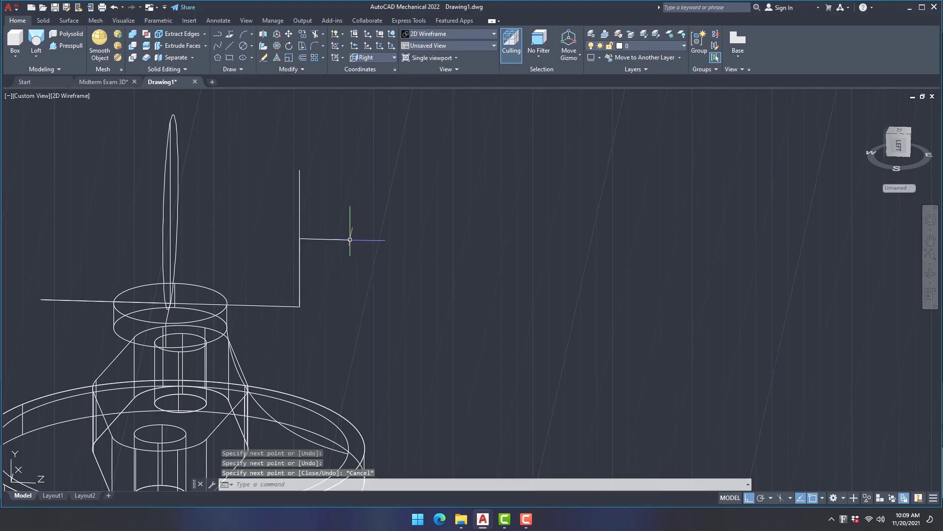
pyautogui.click(338, 239)
pyautogui.press('Delete')
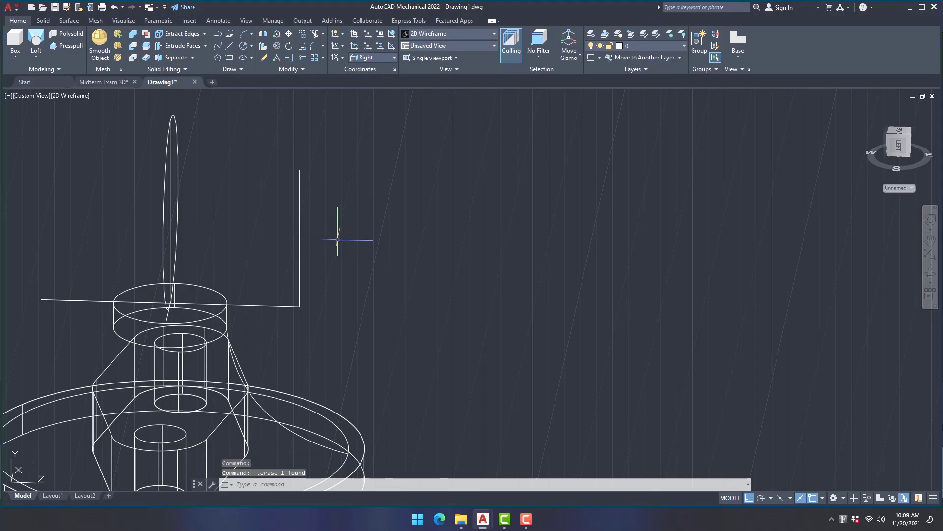
# Draw a line from the vertical line's lower end to its midpoint, continuing with a short horizontal segment toward the large circle.
pyautogui.click(229, 47)
pyautogui.click(300, 306)
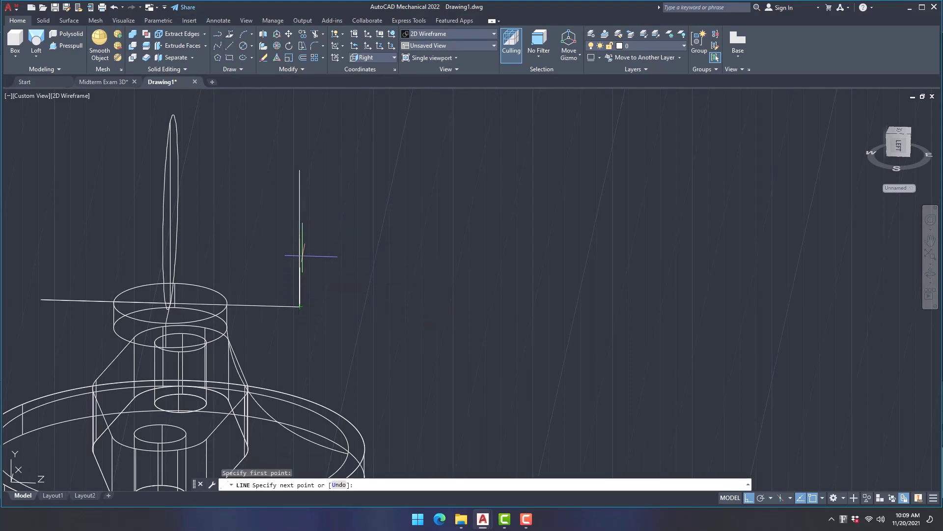
pyautogui.click(300, 240)
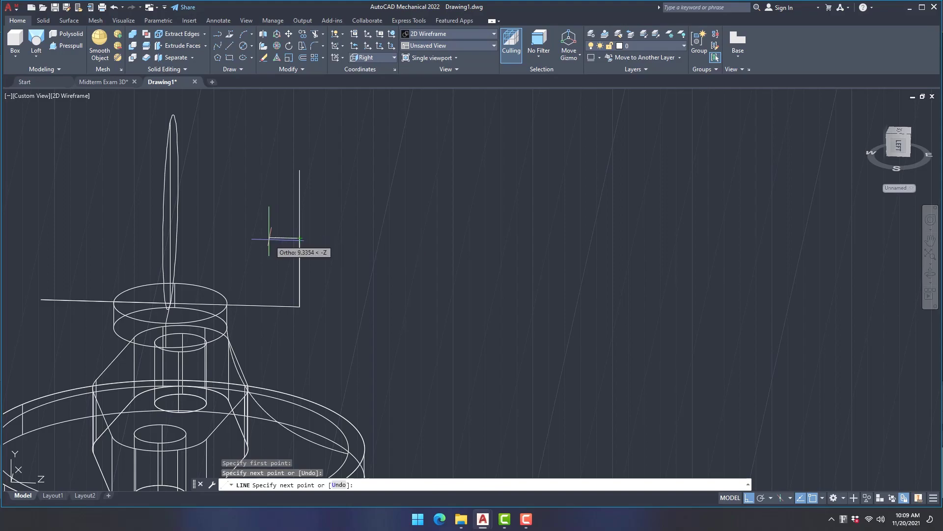
pyautogui.click(245, 239)
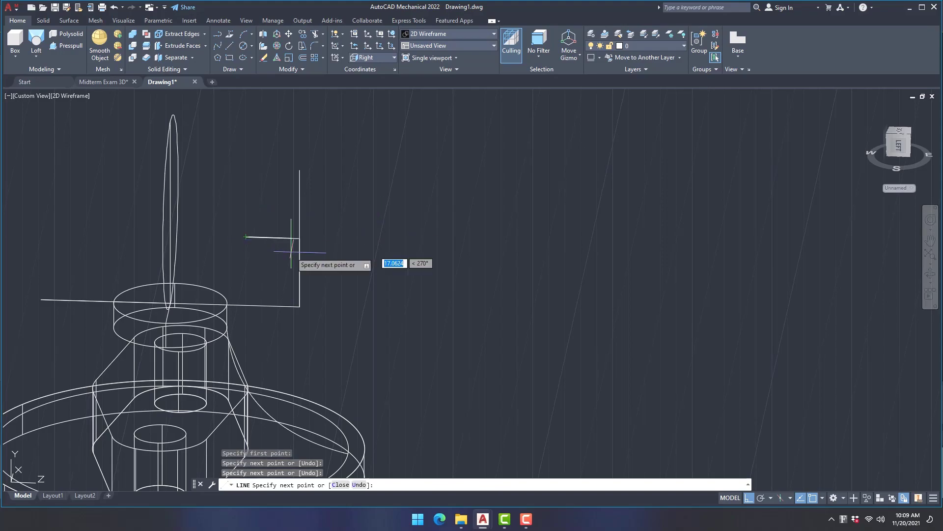
pyautogui.press('Escape')
pyautogui.moveTo(435, 239); pyautogui.dragTo(468, 254, button='middle')
pyautogui.click(252, 47)
pyautogui.click(274, 61)
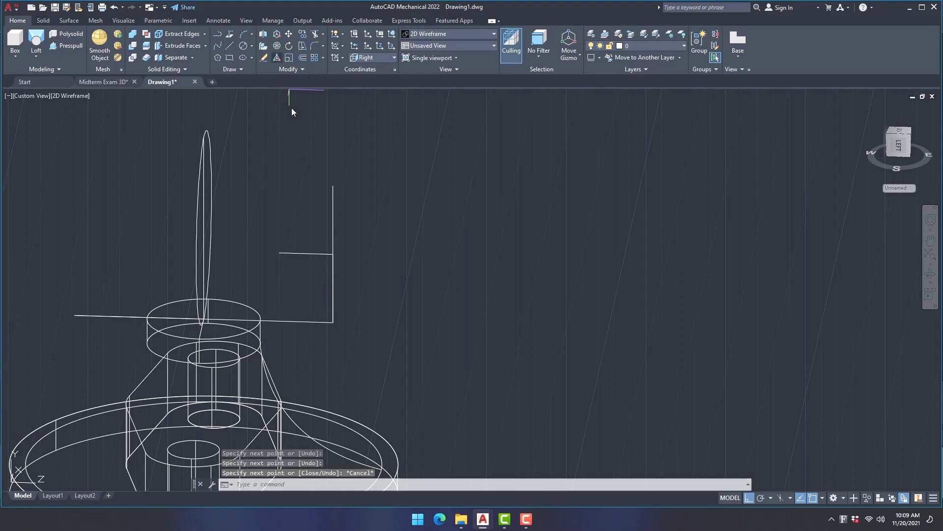
pyautogui.click(333, 254)
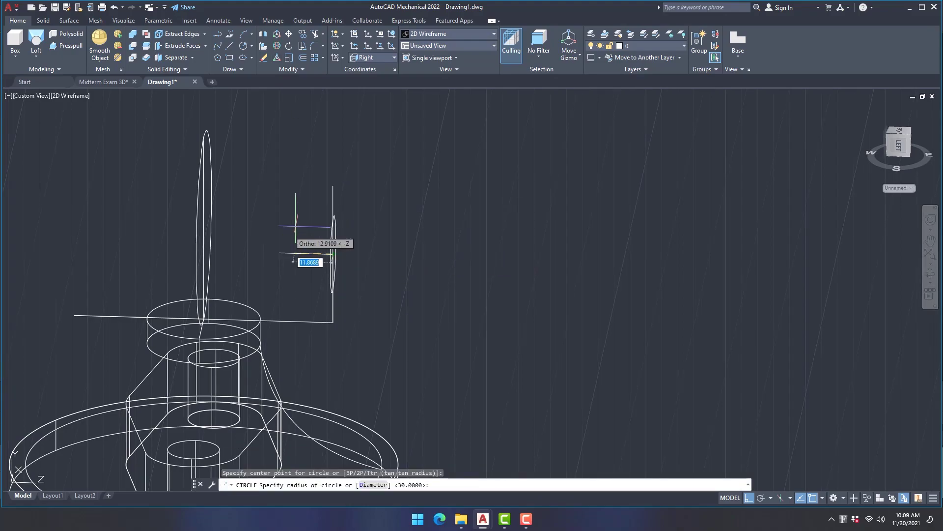
pyautogui.press('Escape')
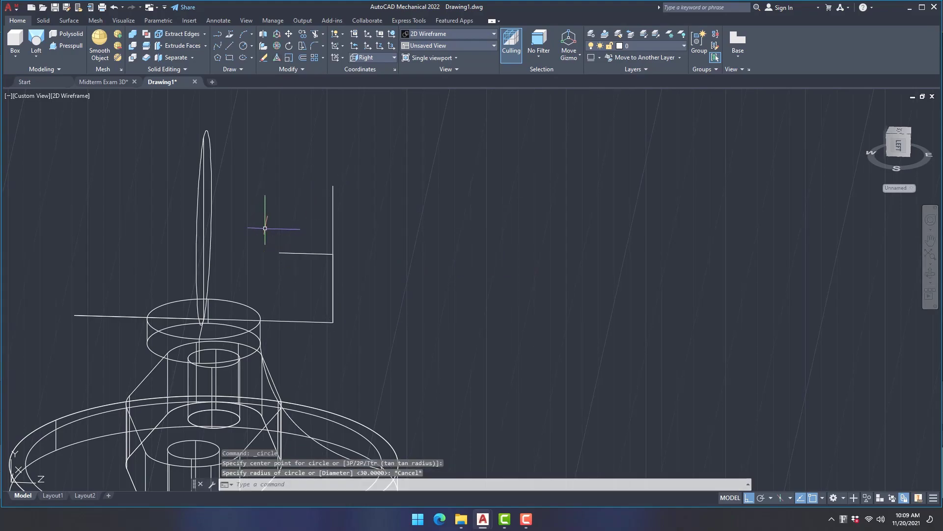
# Draw a two-point circle of diameter 45 between the lower and upper ends of the outer vertical line.
pyautogui.click(252, 45)
pyautogui.click(270, 103)
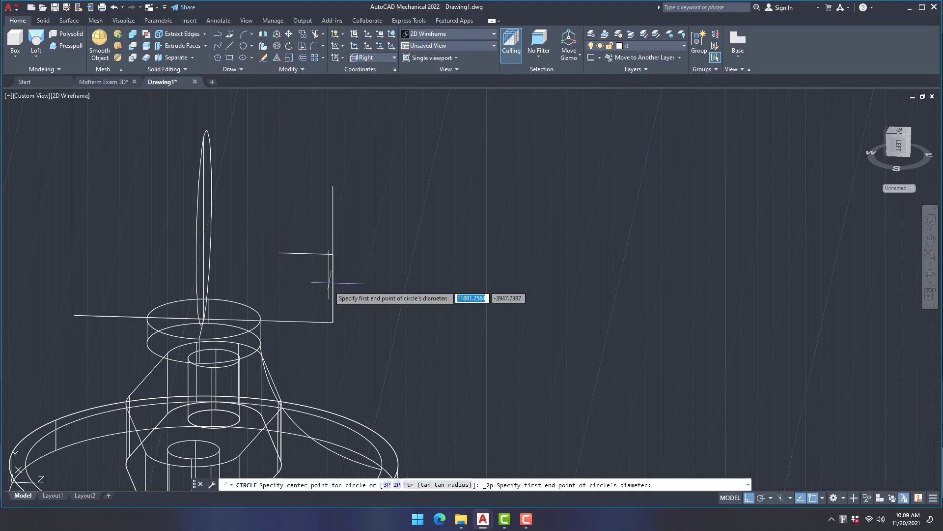
pyautogui.click(333, 321)
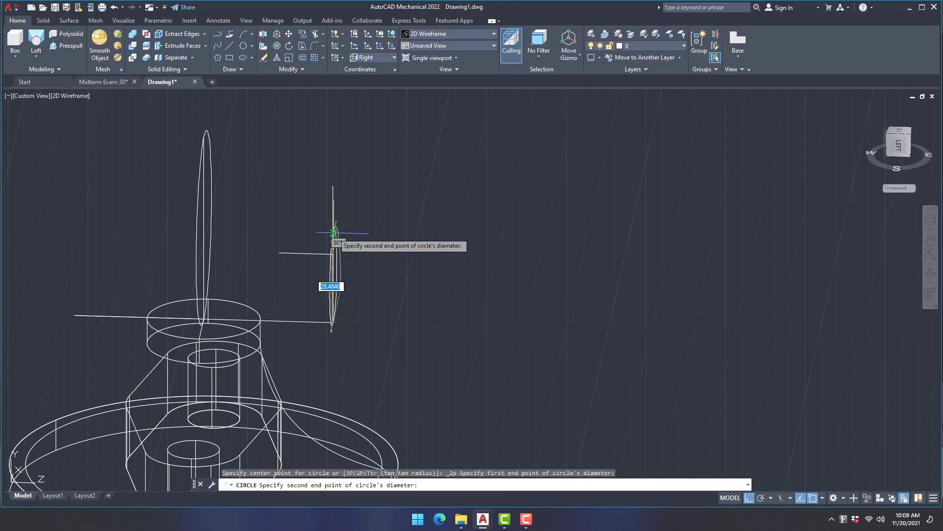
pyautogui.click(334, 186)
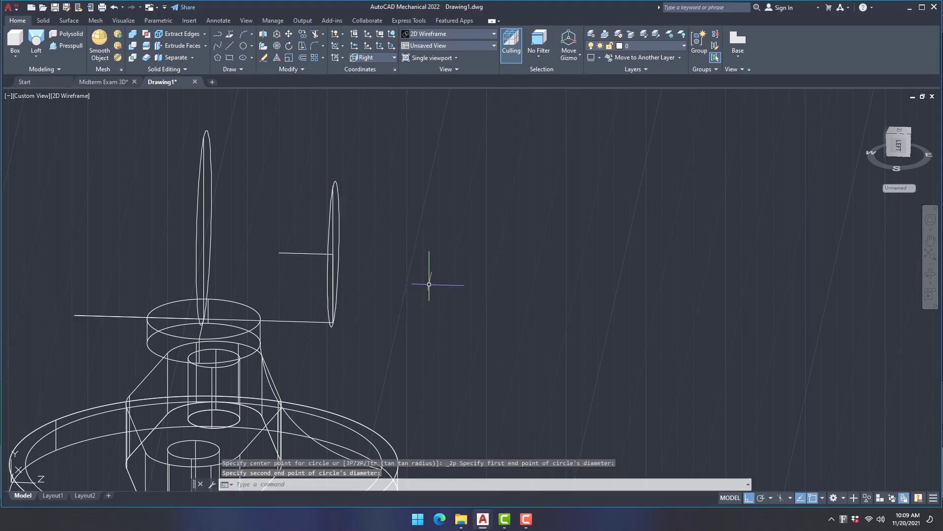
# Draw a concentric circle of radius 15 inside the 45-diameter circle, centred on its vertical line's midpoint.
pyautogui.keyDown('shift'); pyautogui.moveTo(429, 284); pyautogui.dragTo(278, 264, button='middle'); pyautogui.keyUp('shift')
pyautogui.rightClick(420, 225)
pyautogui.click(457, 232)
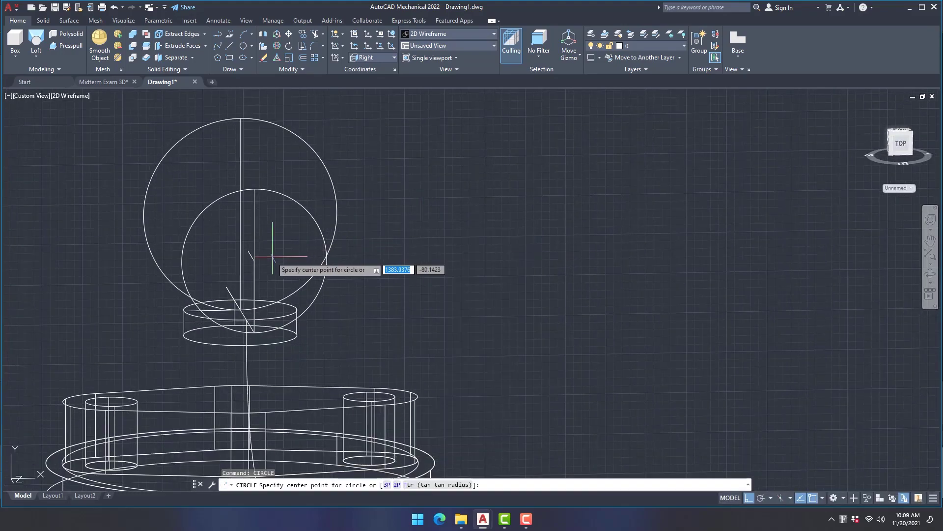
pyautogui.click(254, 259)
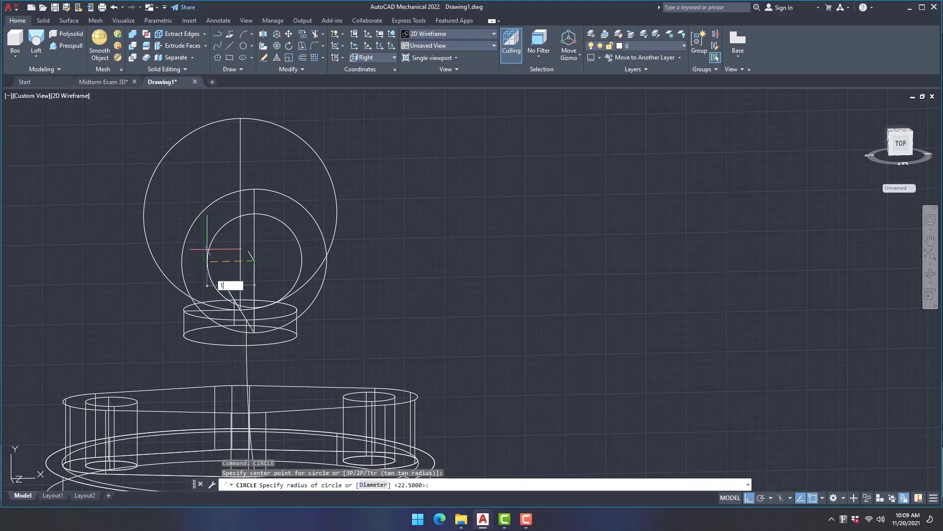
pyautogui.press('Return')
# Try to mirror the two tube-end circles using the disc's top centre and a point above it, keeping the source objects.
pyautogui.keyDown('shift'); pyautogui.moveTo(387, 287); pyautogui.dragTo(467, 295, button='middle'); pyautogui.keyUp('shift')
pyautogui.keyDown('shift'); pyautogui.moveTo(376, 304); pyautogui.dragTo(547, 326, button='middle'); pyautogui.keyUp('shift')
pyautogui.write('mir')
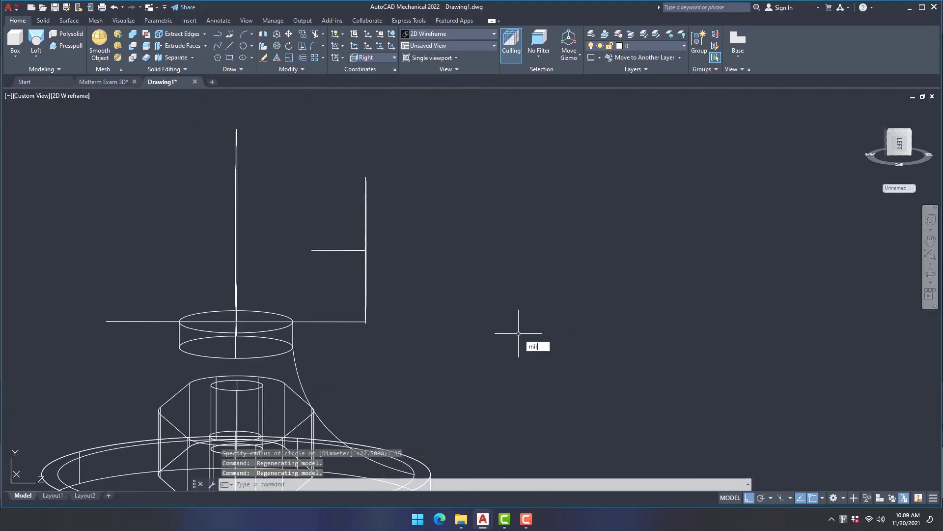
pyautogui.write('ro')
pyautogui.press('Return')
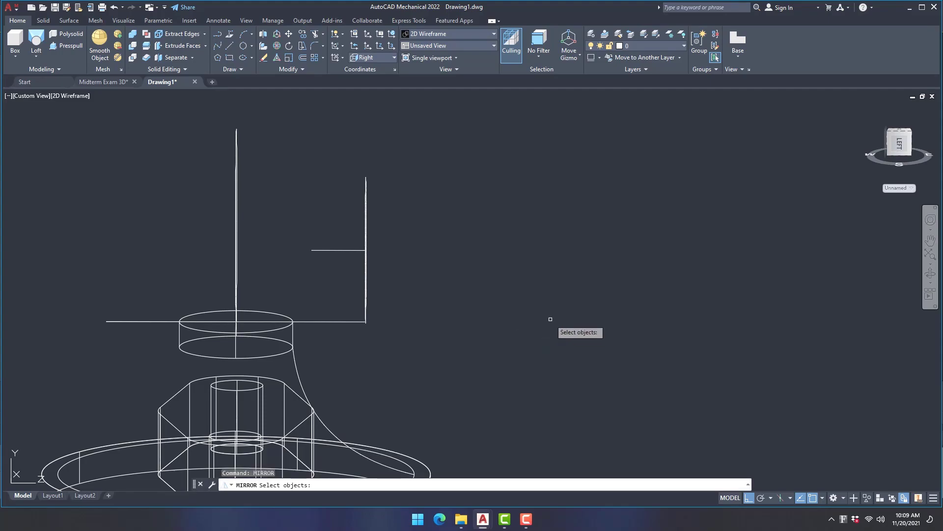
pyautogui.keyDown('shift'); pyautogui.moveTo(550, 319); pyautogui.dragTo(512, 325, button='middle'); pyautogui.keyUp('shift')
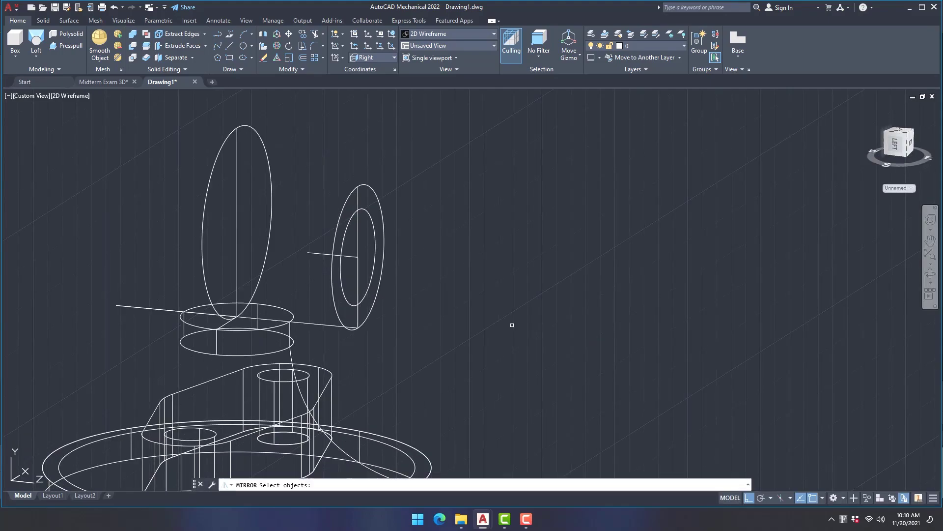
pyautogui.click(336, 290)
pyautogui.click(344, 285)
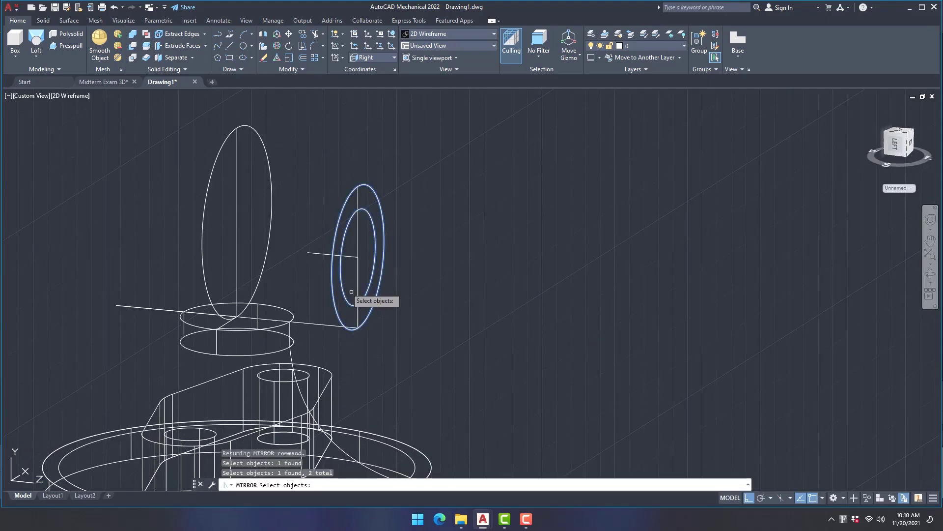
pyautogui.press('Return')
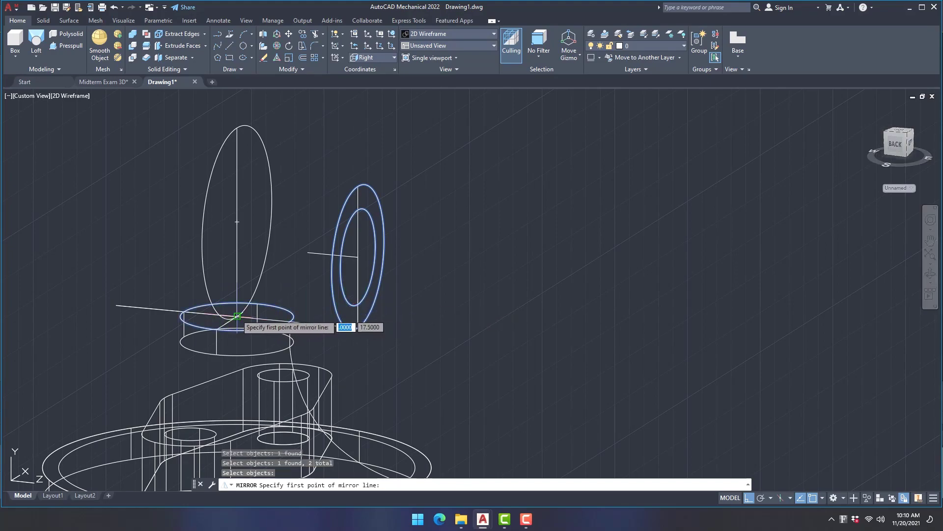
pyautogui.click(237, 316)
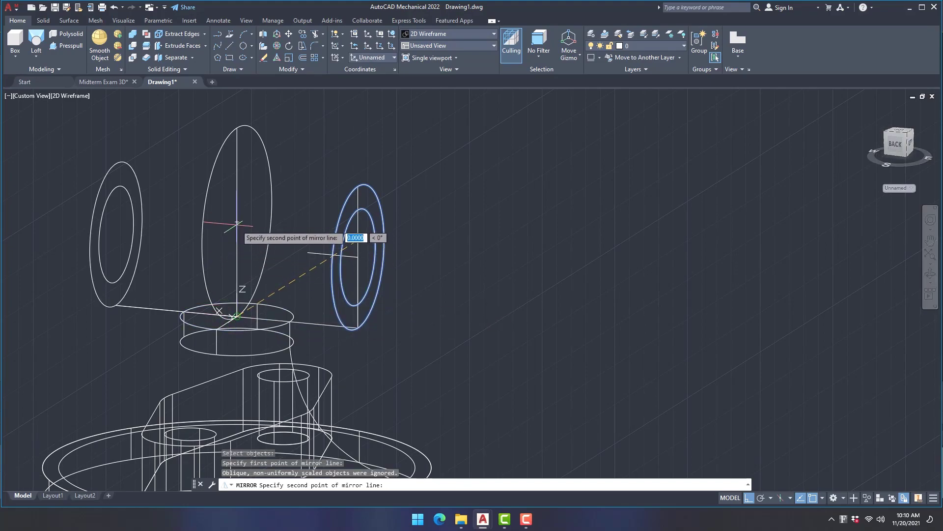
pyautogui.click(240, 195)
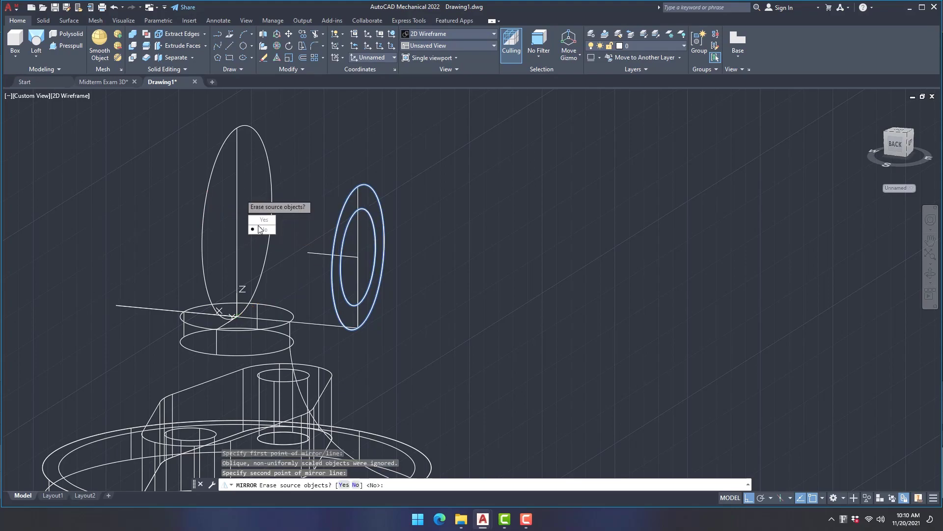
pyautogui.click(264, 230)
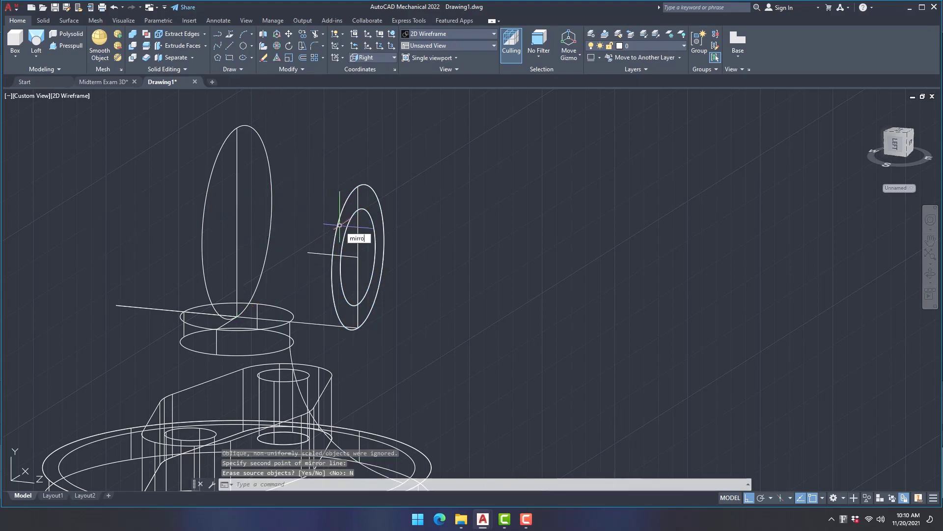
# Mirror both tube-end circles to the opposite side of the disc about a line across its top face through the centre, keeping the originals.
pyautogui.press('Return')
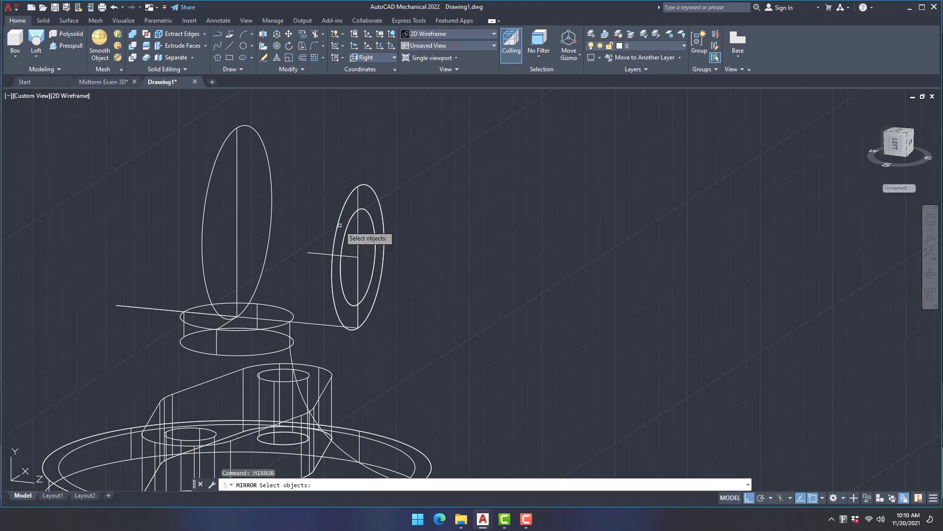
pyautogui.click(341, 278)
pyautogui.click(331, 282)
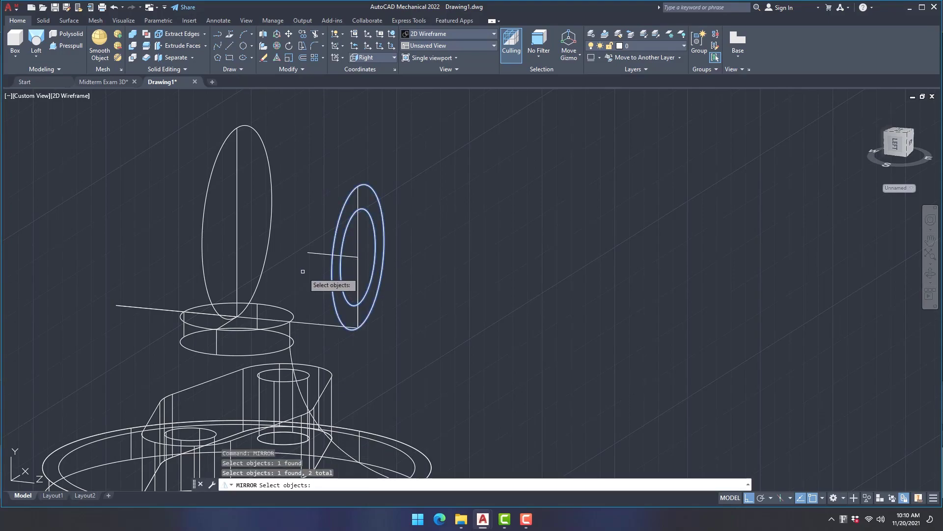
pyautogui.press('Return')
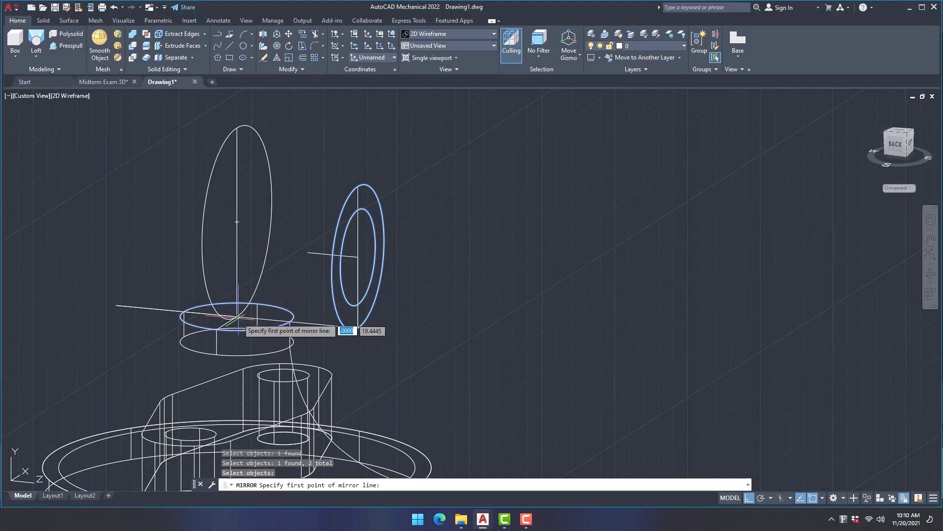
pyautogui.click(237, 317)
pyautogui.click(160, 412)
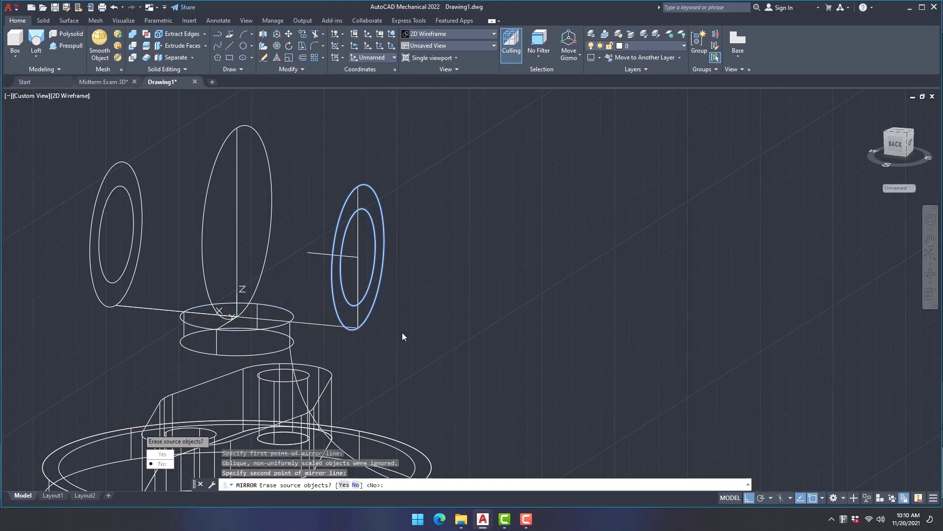
pyautogui.press('Return')
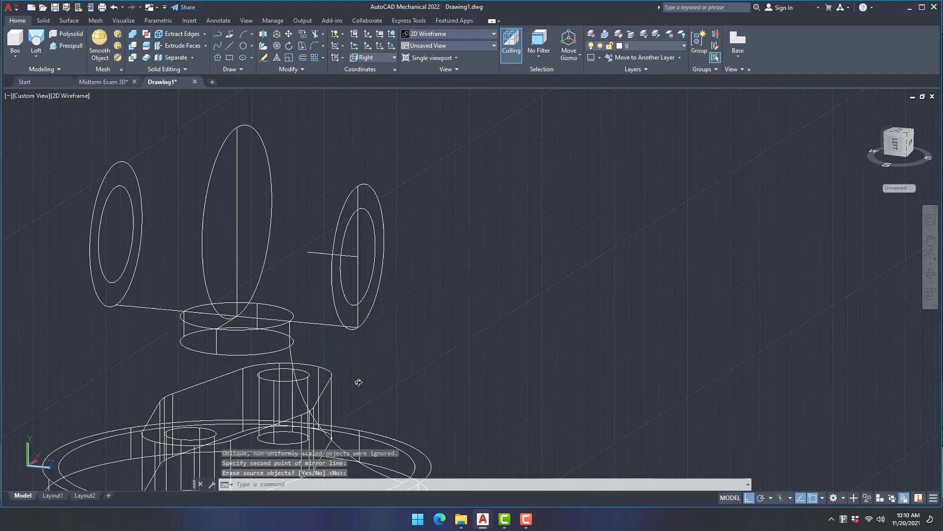
pyautogui.keyDown('shift'); pyautogui.moveTo(359, 382); pyautogui.dragTo(312, 245, button='middle'); pyautogui.keyUp('shift')
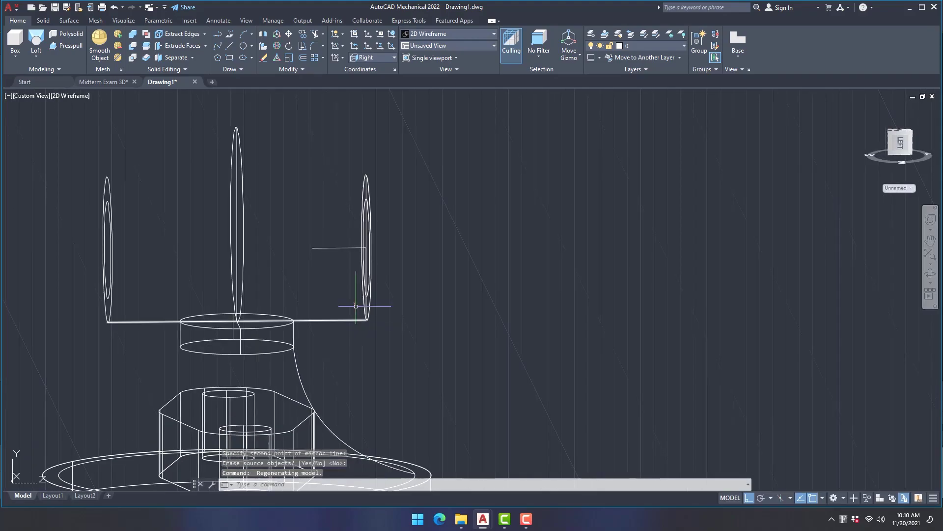
# Erase the short horizontal construction line and the vertical construction lines inside the tube circles.
pyautogui.click(323, 248)
pyautogui.press('Delete')
pyautogui.moveTo(400, 295)
pyautogui.keyDown('shift'); pyautogui.mouseDown(button='middle')
pyautogui.moveTo(463, 316)
pyautogui.moveTo(398, 316)
pyautogui.moveTo(333, 284)
pyautogui.mouseUp(button='middle'); pyautogui.keyUp('shift')
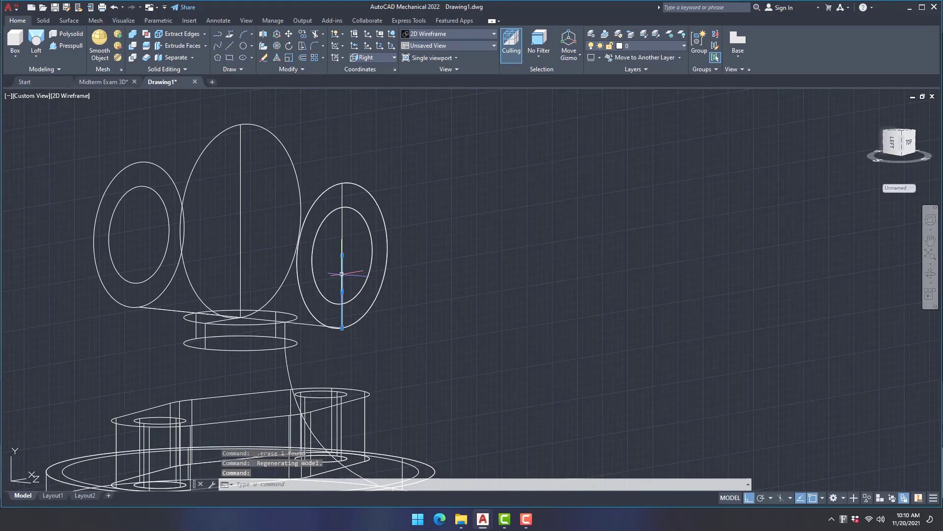
pyautogui.press('Delete')
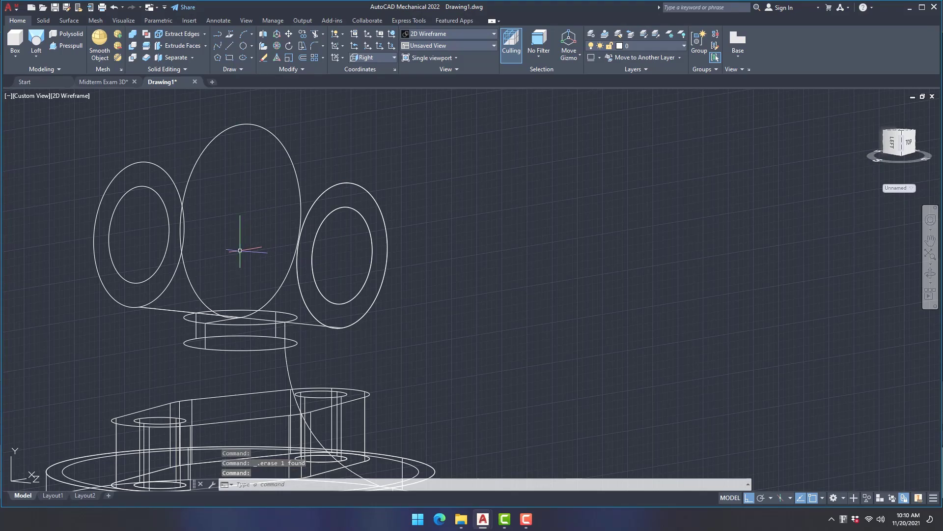
pyautogui.keyDown('shift'); pyautogui.moveTo(446, 332); pyautogui.dragTo(464, 333, button='middle'); pyautogui.keyUp('shift')
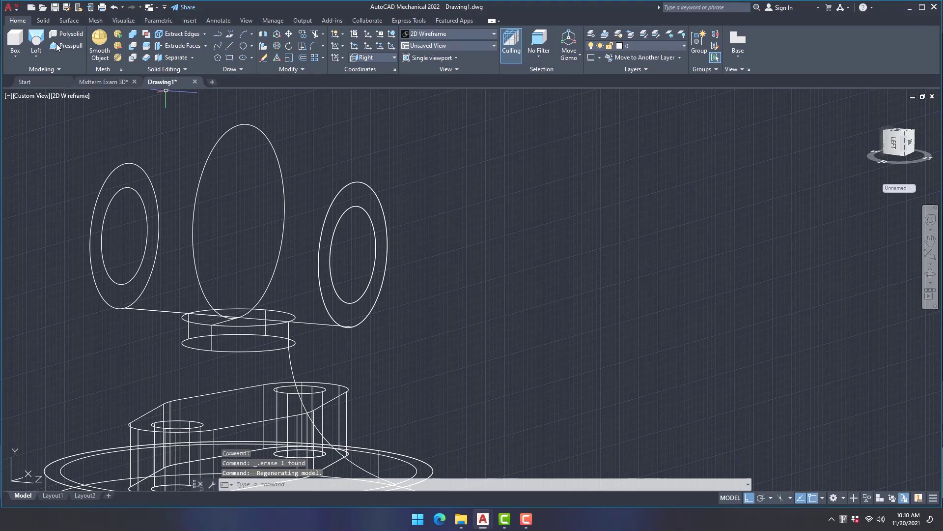
# Try to loft a solid through the outer end circle, the large middle circle and the opposite outer end circle, using cross sections only.
pyautogui.click(39, 40)
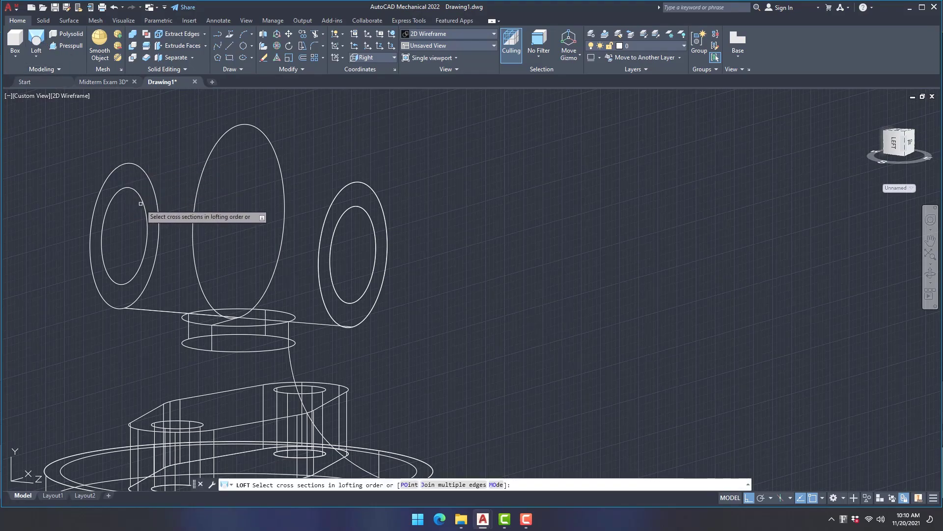
pyautogui.click(157, 209)
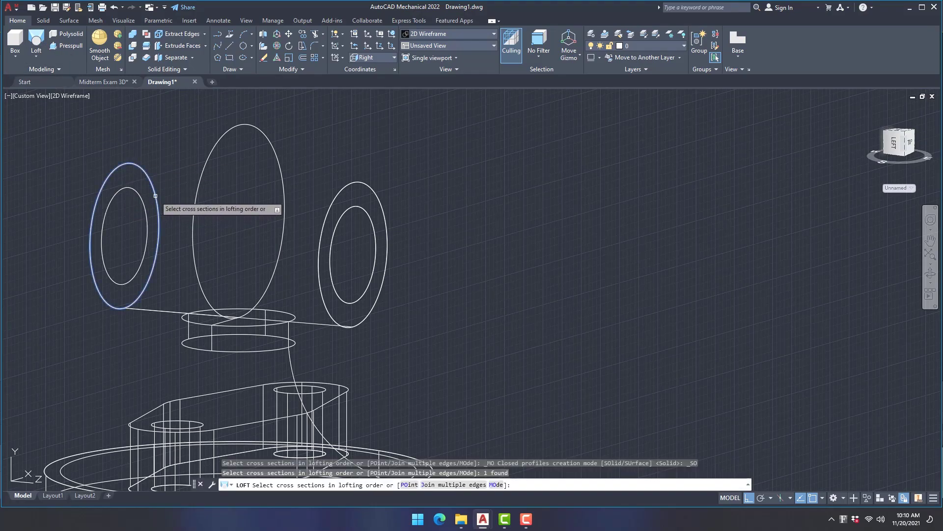
pyautogui.click(192, 222)
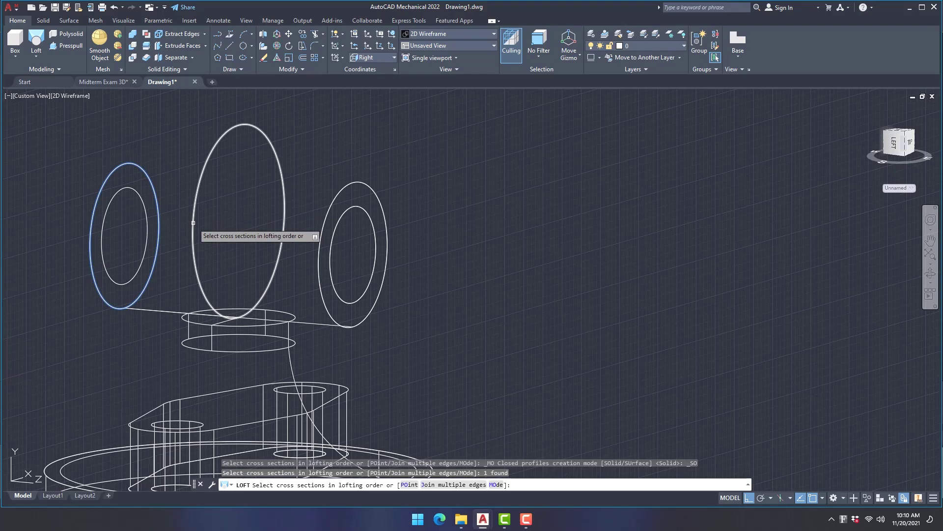
pyautogui.click(320, 253)
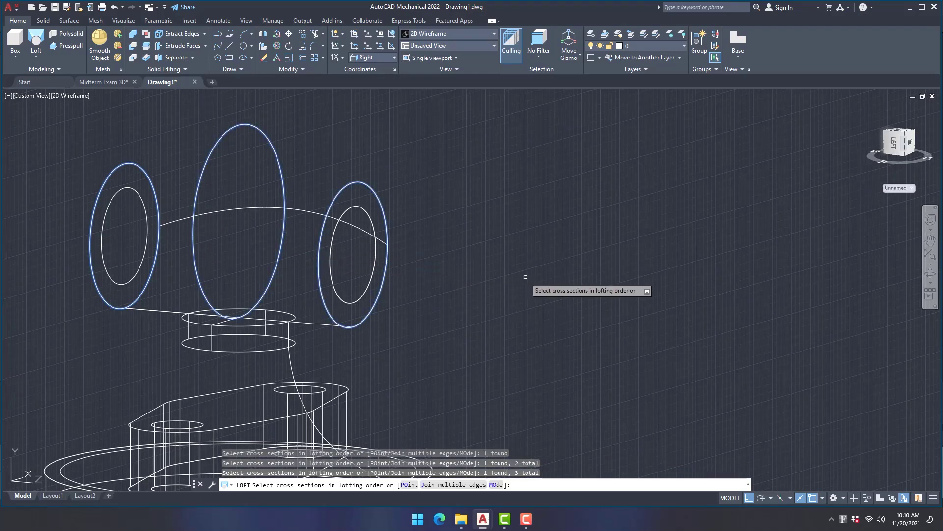
pyautogui.press('Return')
pyautogui.click(547, 323)
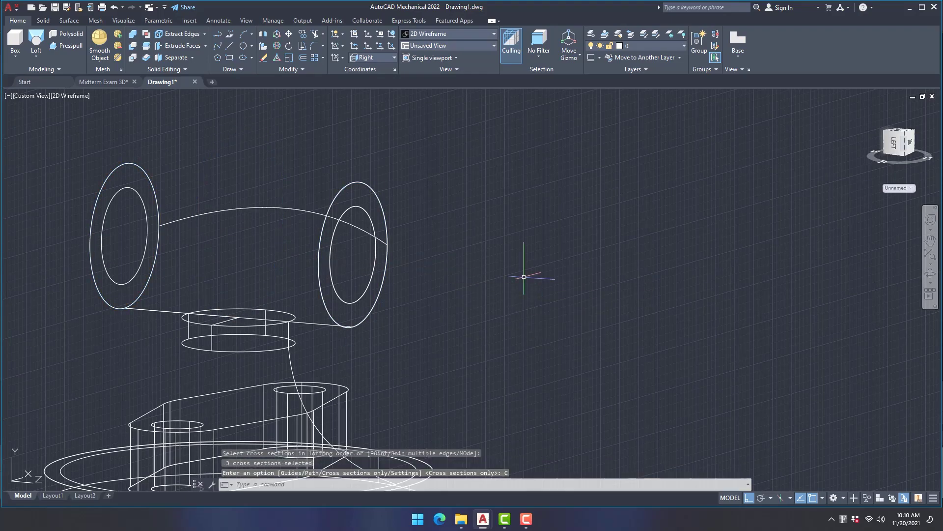
# Check the lofted tube in the Shaded with edges visual style and undo back to the wireframe circles.
pyautogui.click(425, 35)
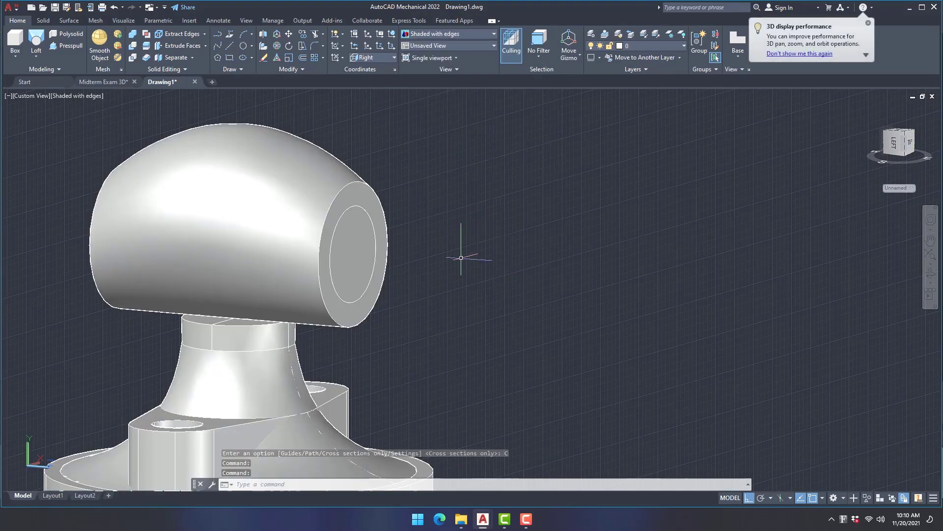
pyautogui.keyDown('shift'); pyautogui.moveTo(470, 290); pyautogui.dragTo(502, 284, button='middle'); pyautogui.keyUp('shift')
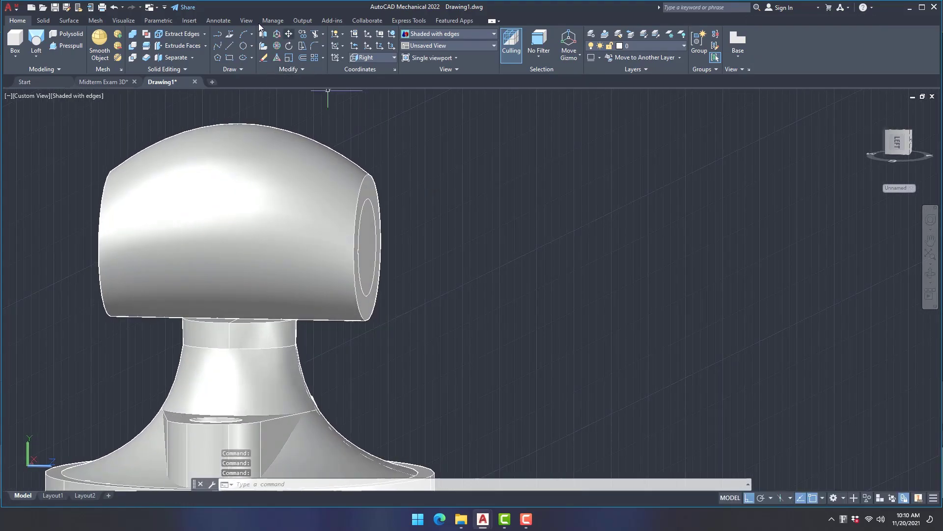
pyautogui.click(114, 9)
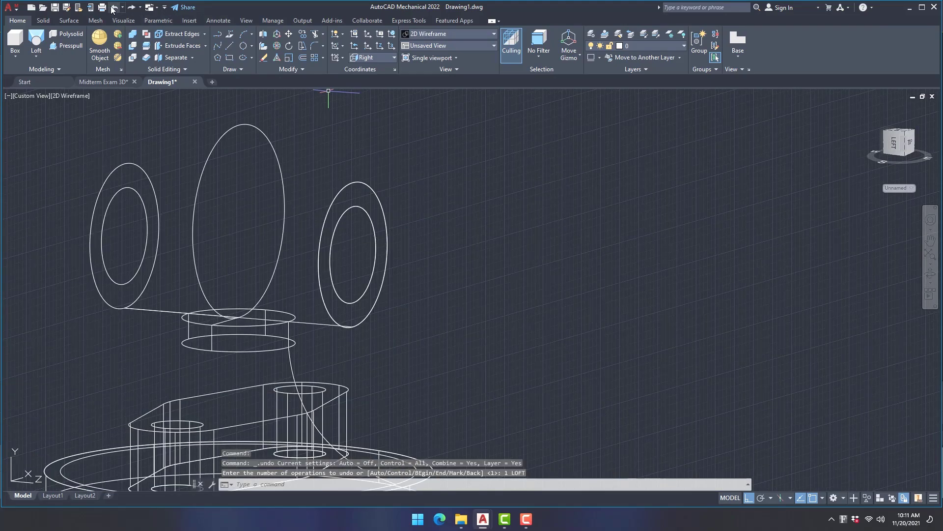
# Draw a tube axis line from the large middle circle's centre, 40 towards one end and 80 back in the opposite direction.
pyautogui.moveTo(438, 287); pyautogui.dragTo(476, 286, button='middle')
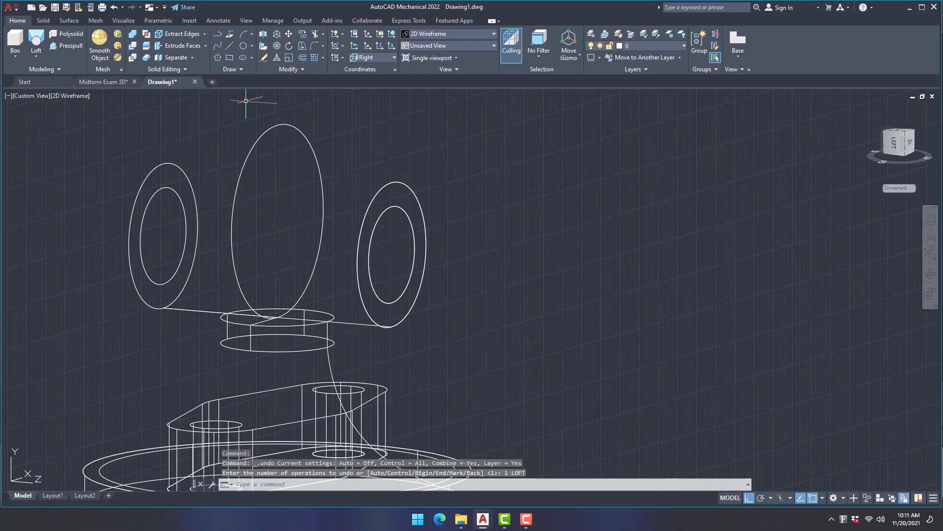
pyautogui.write('l')
pyautogui.press('Return')
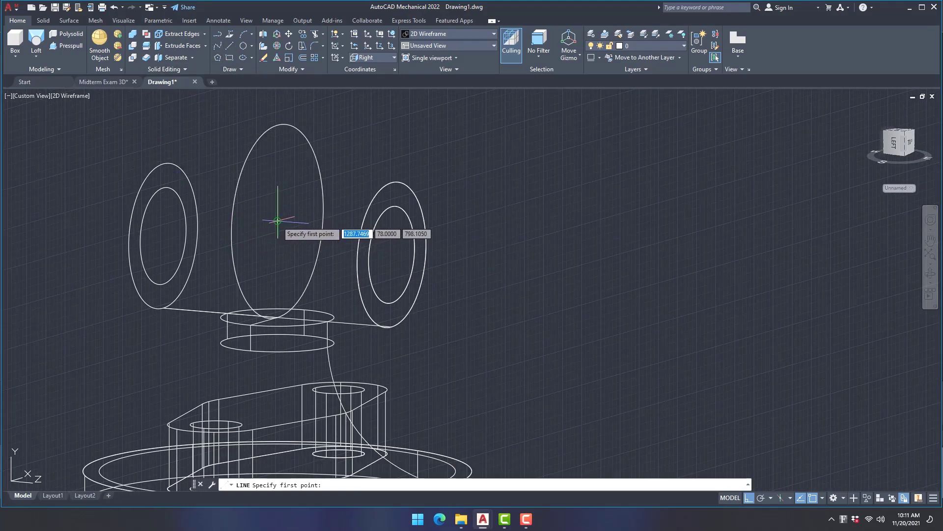
pyautogui.click(277, 221)
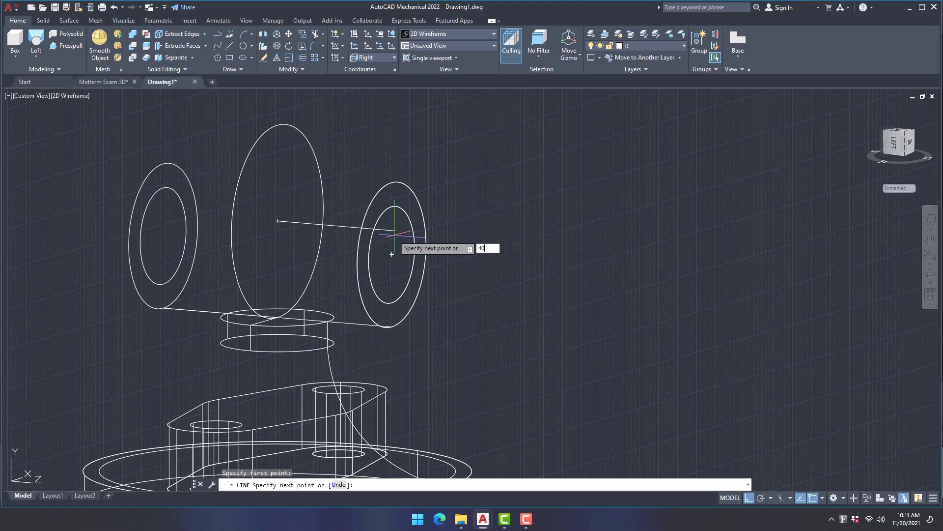
pyautogui.press('Return')
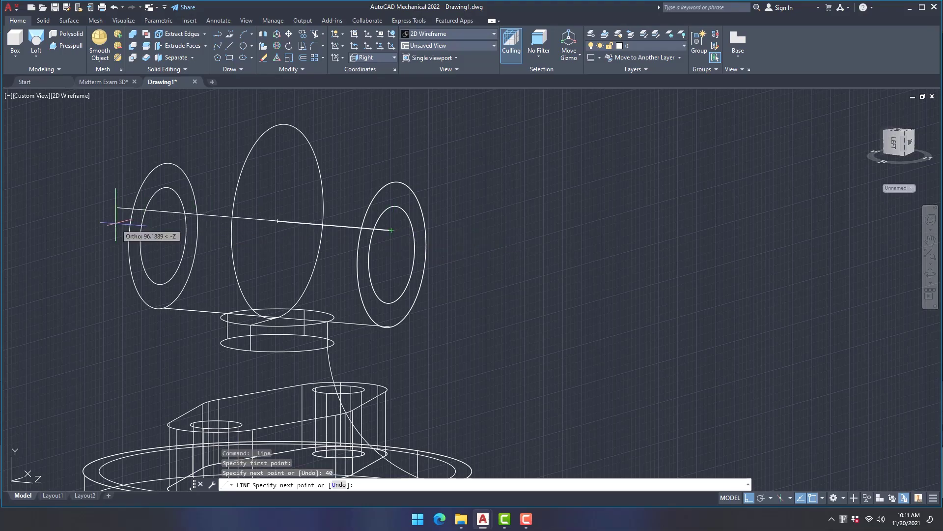
pyautogui.press('Return')
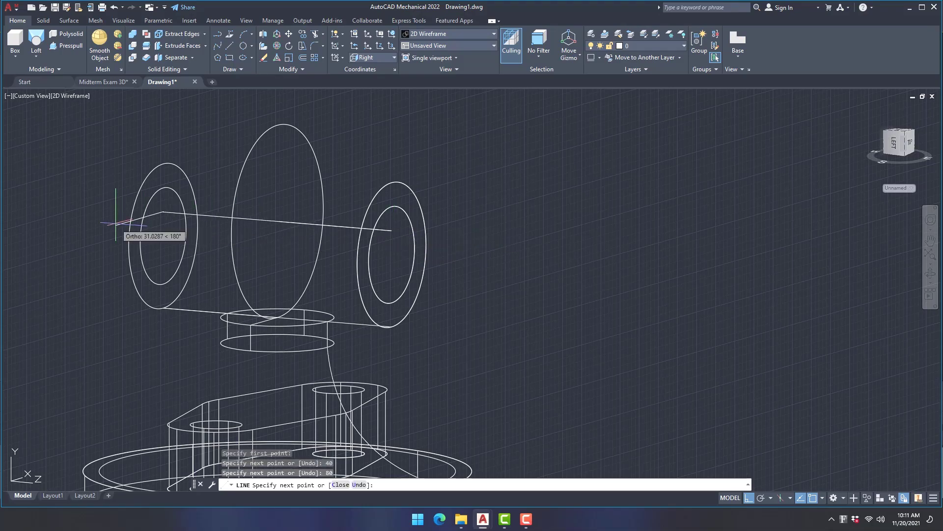
pyautogui.press('Escape')
# Move the two near end circles by their centre onto the axis line's endpoint and erase the duplicate outer circle left behind.
pyautogui.moveTo(342, 239); pyautogui.dragTo(412, 232, button='middle')
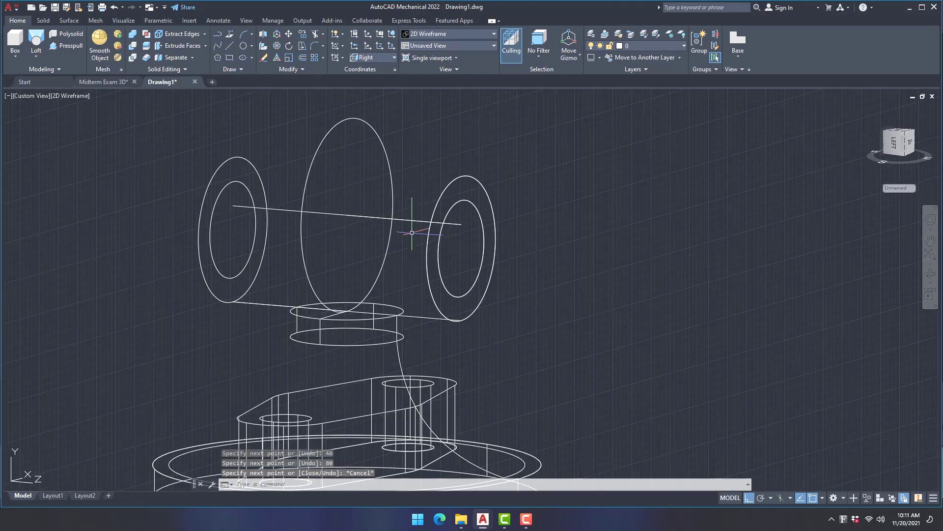
pyautogui.click(289, 34)
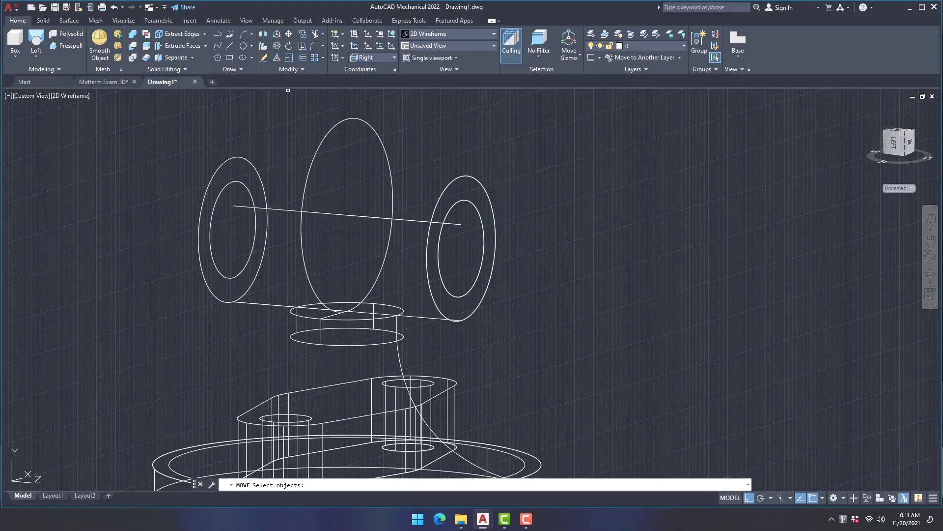
pyautogui.click(436, 255)
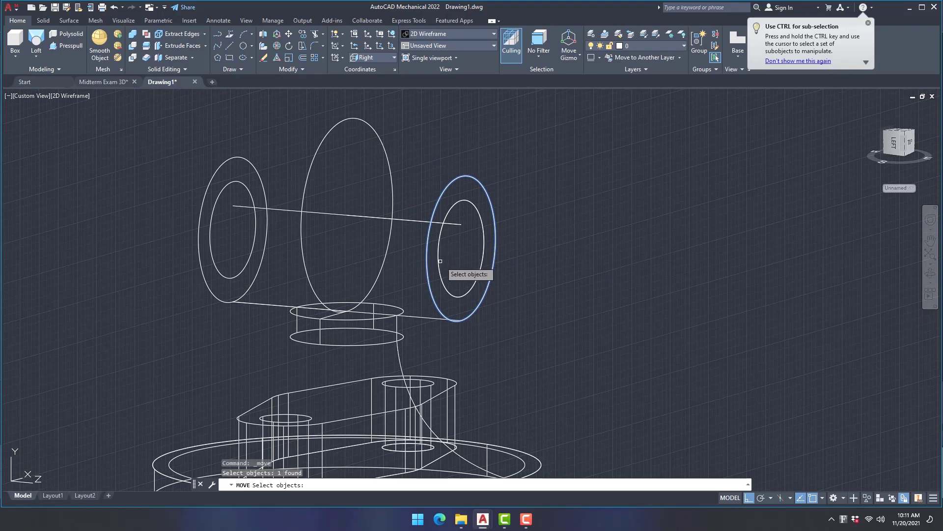
pyautogui.click(439, 262)
pyautogui.press('Return')
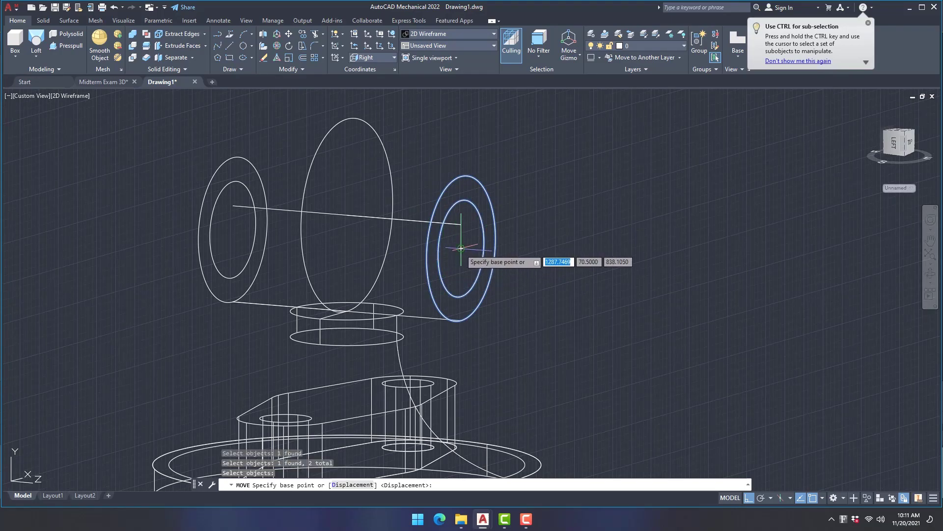
pyautogui.click(461, 248)
pyautogui.click(461, 224)
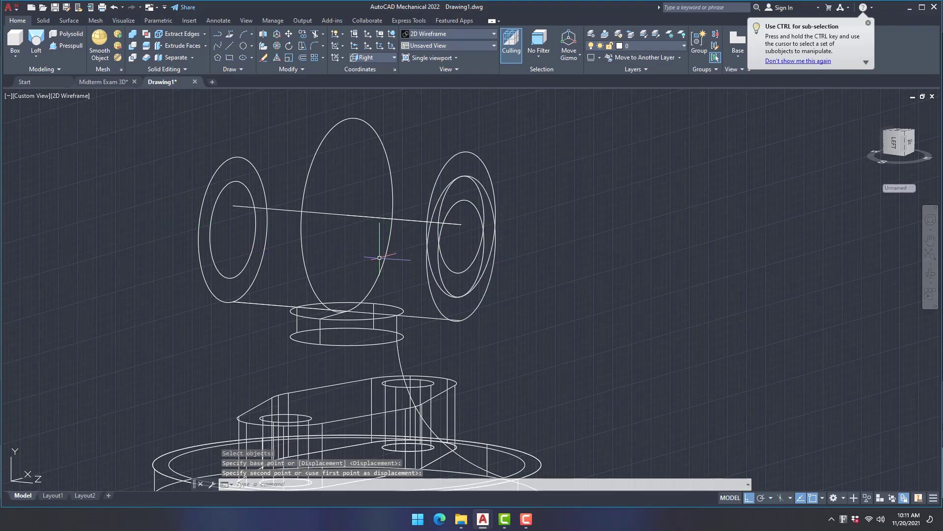
pyautogui.click(431, 292)
pyautogui.press('Delete')
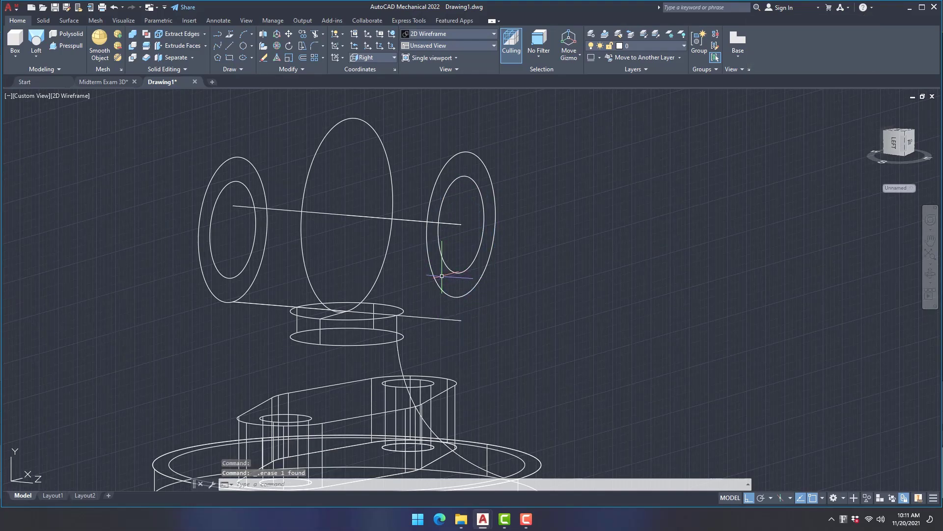
# Move the two far end circles from their centre to the opposite endpoint of the axis line.
pyautogui.click(290, 34)
pyautogui.click(265, 242)
pyautogui.click(266, 242)
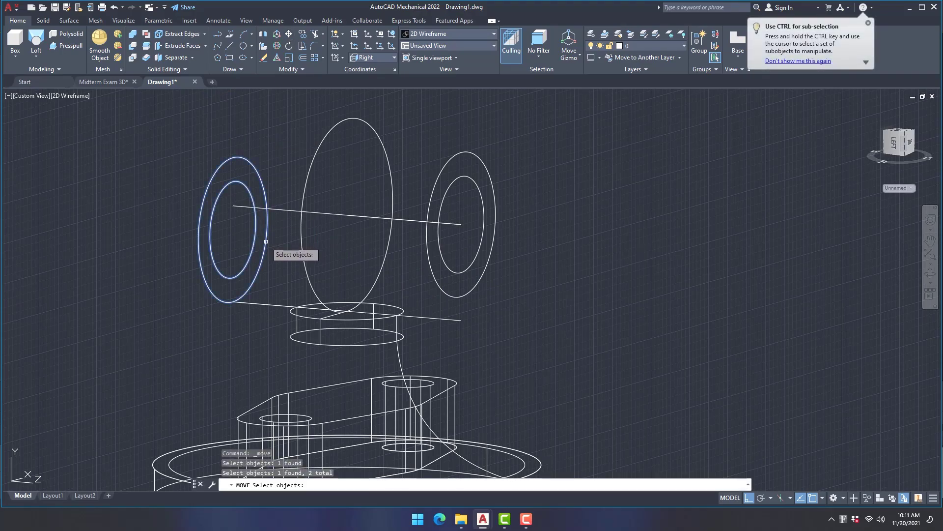
pyautogui.press('Return')
pyautogui.click(233, 229)
pyautogui.click(234, 207)
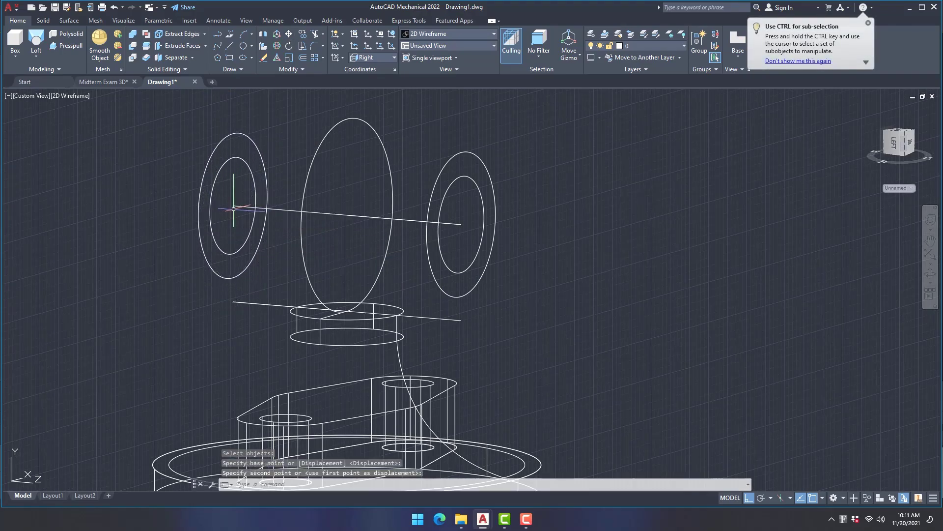
# Loft a solid through the far outer circle, the large middle circle and the near outer circle, using cross sections only.
pyautogui.keyDown('shift'); pyautogui.moveTo(506, 295); pyautogui.dragTo(573, 301, button='middle'); pyautogui.keyUp('shift')
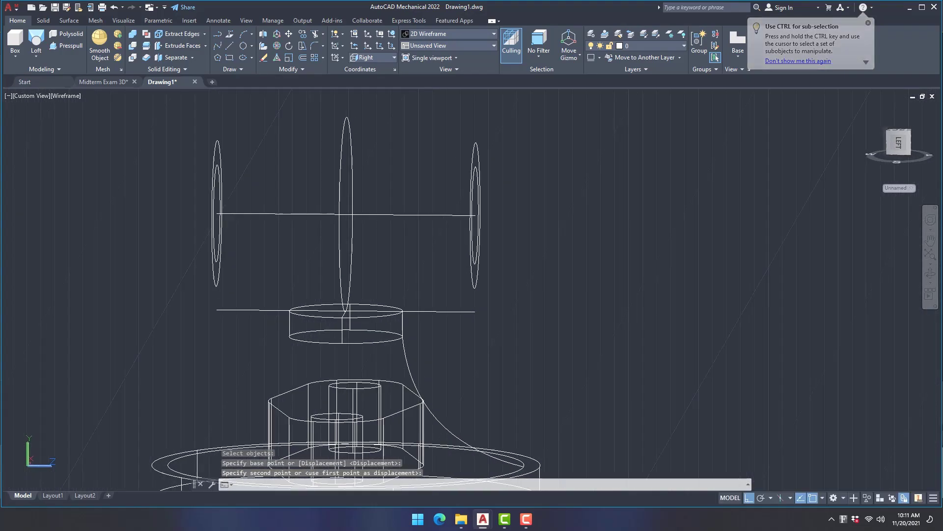
pyautogui.scroll(-2, 573, 301)
pyautogui.keyDown('shift'); pyautogui.moveTo(626, 254); pyautogui.dragTo(561, 265, button='middle'); pyautogui.keyUp('shift')
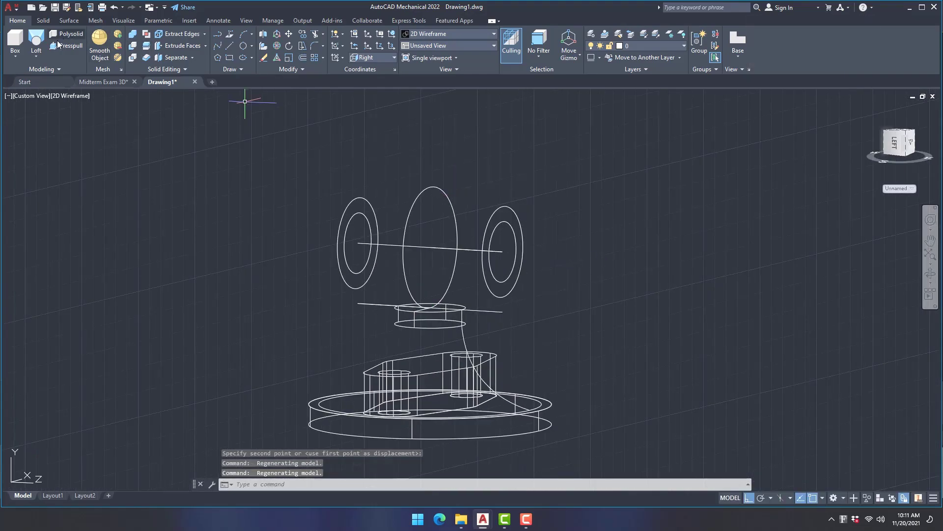
pyautogui.click(41, 44)
pyautogui.click(378, 249)
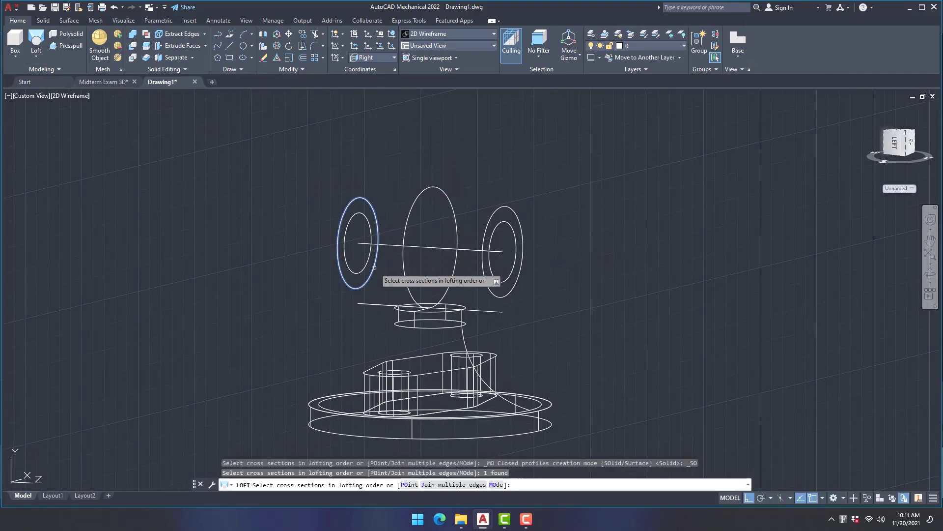
pyautogui.click(405, 275)
pyautogui.click(485, 278)
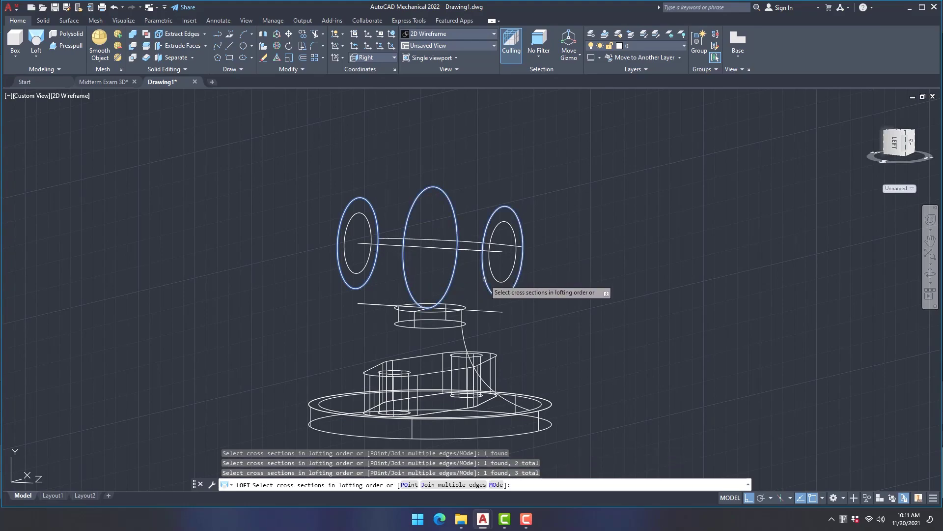
pyautogui.press('Return')
pyautogui.click(639, 354)
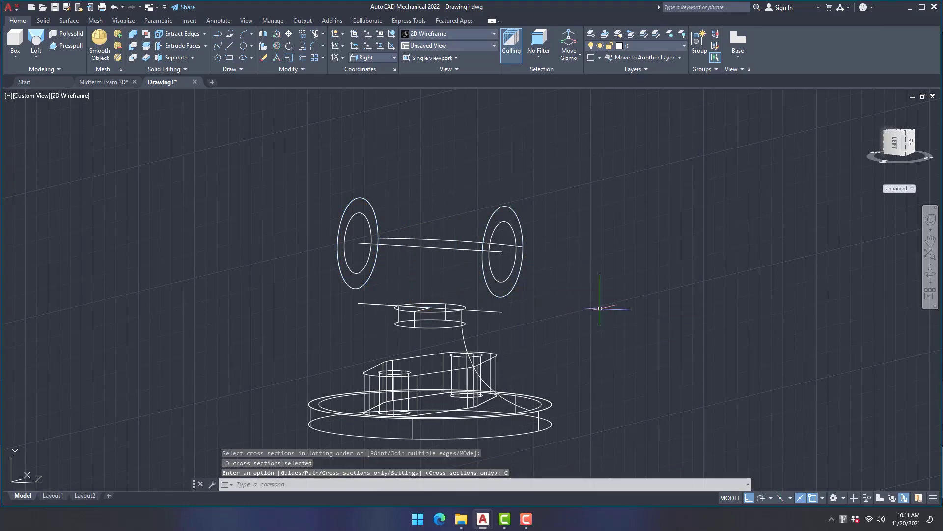
# Set the visual style to Shaded with edges and turn the model to face the barrel's end.
pyautogui.click(428, 34)
pyautogui.click(454, 85)
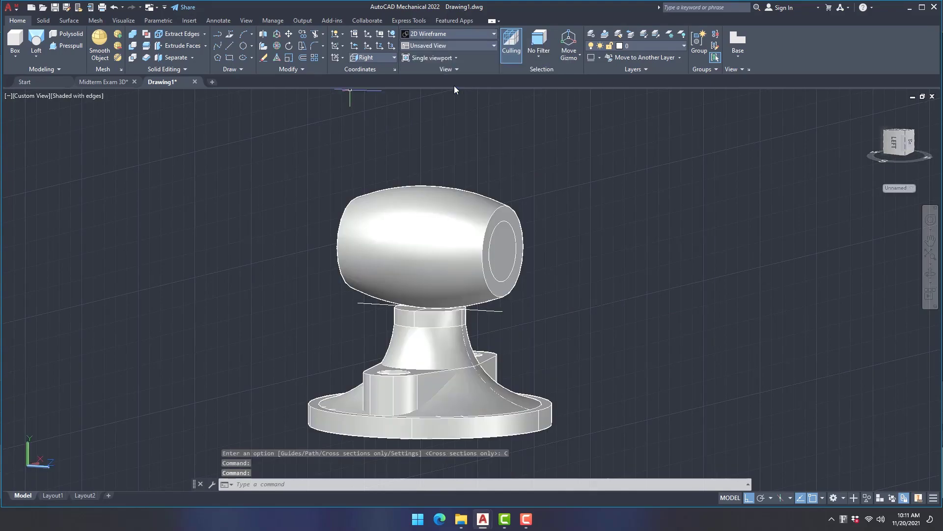
pyautogui.moveTo(593, 297)
pyautogui.keyDown('shift'); pyautogui.mouseDown(button='middle')
pyautogui.moveTo(496, 289)
pyautogui.moveTo(545, 297)
pyautogui.mouseUp(button='middle'); pyautogui.keyUp('shift')
# Press-pull the bounded area on top of the neck disc upward into the lofted barrel.
pyautogui.click(69, 47)
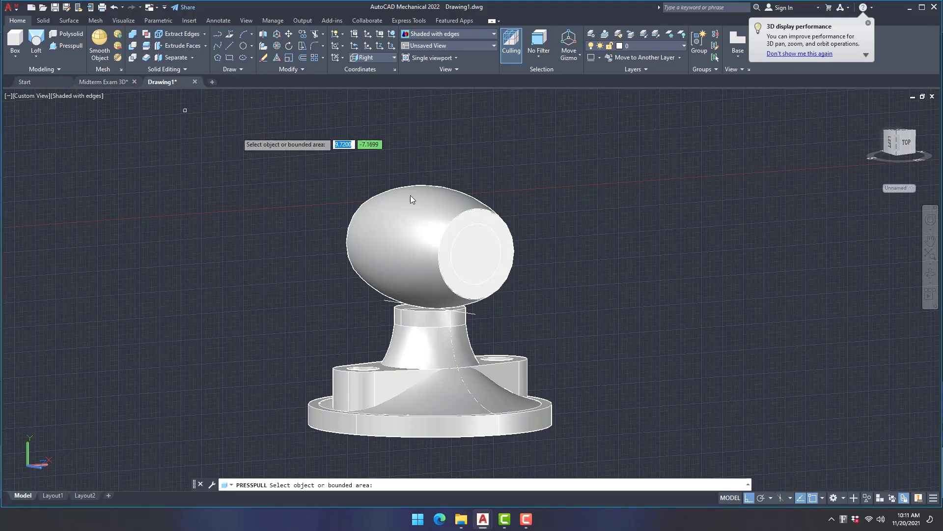
pyautogui.click(472, 244)
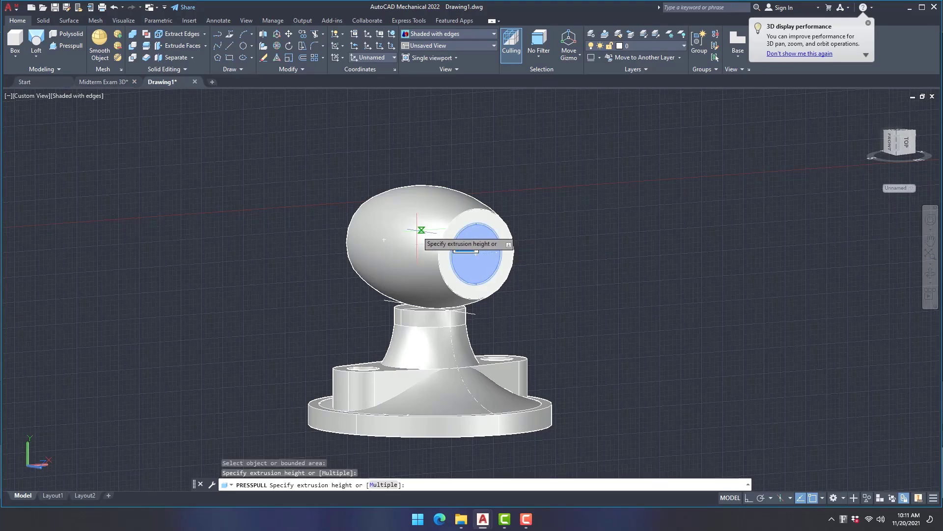
pyautogui.press('Escape')
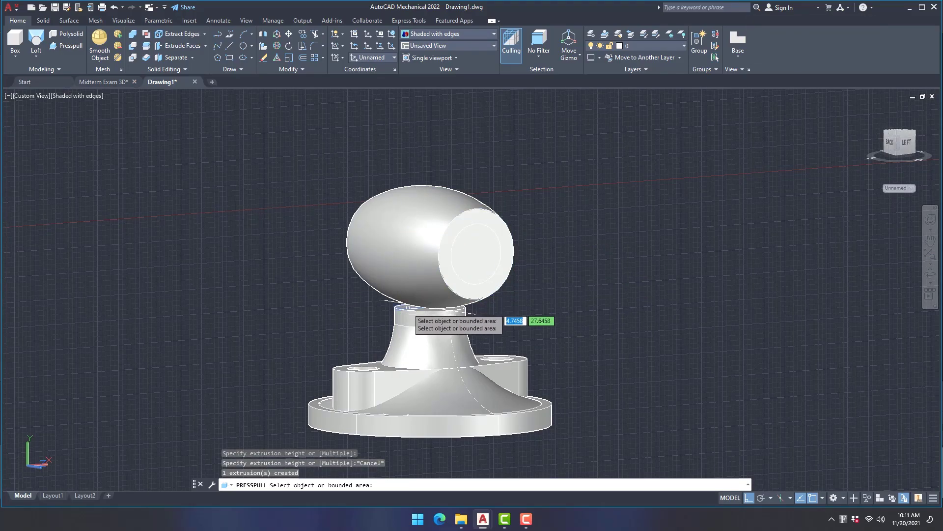
pyautogui.click(420, 308)
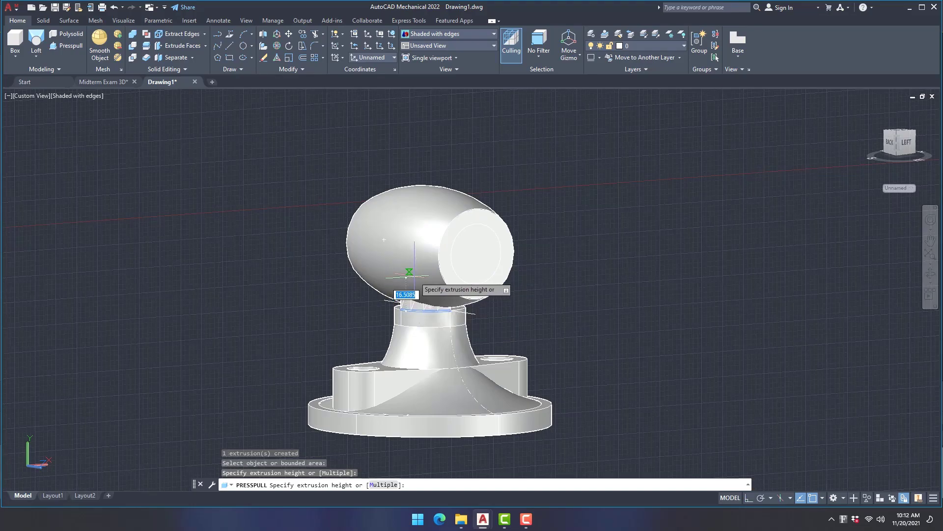
pyautogui.click(420, 312)
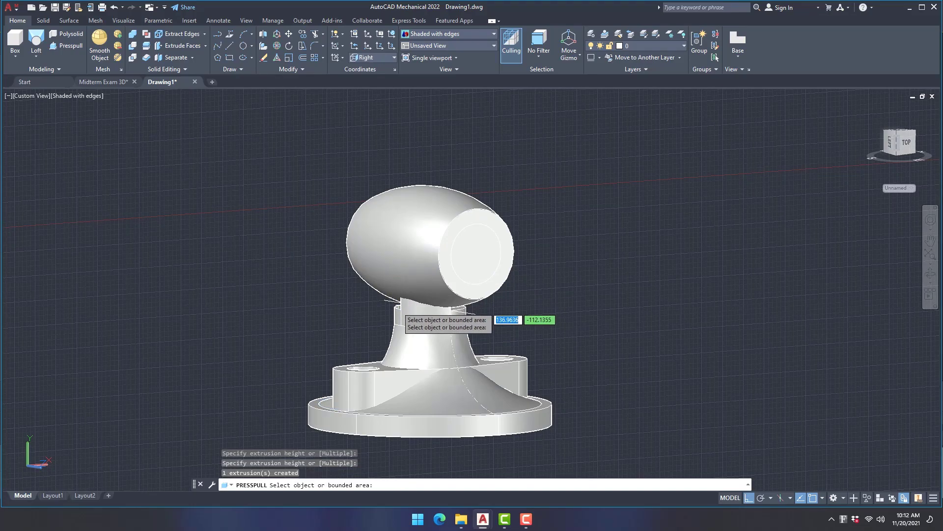
# Press-pull the remaining bounded area on the other side of the neck disc upward into the barrel.
pyautogui.moveTo(421, 318)
pyautogui.keyDown('shift'); pyautogui.mouseDown(button='middle')
pyautogui.moveTo(398, 310)
pyautogui.moveTo(500, 331)
pyautogui.moveTo(403, 326)
pyautogui.mouseUp(button='middle'); pyautogui.keyUp('shift')
pyautogui.click(399, 309)
pyautogui.click(415, 288)
pyautogui.click(430, 307)
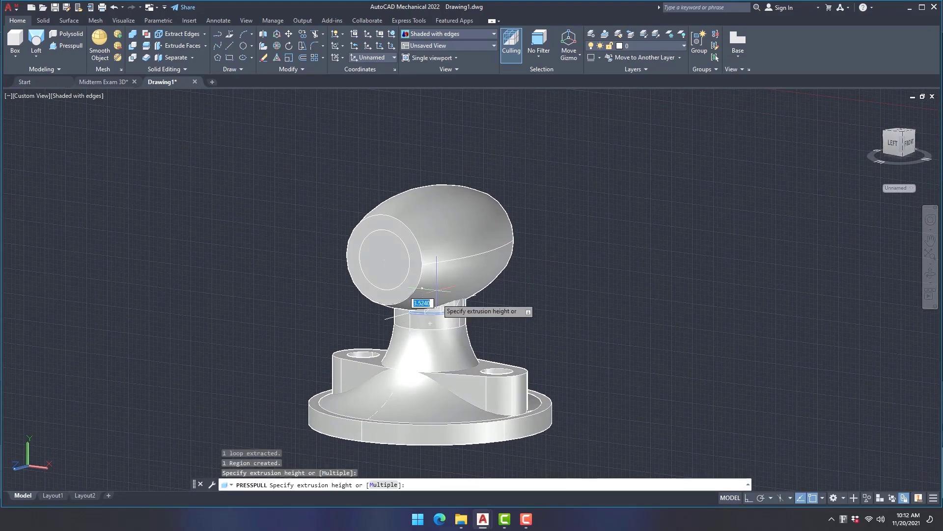
pyautogui.click(435, 272)
pyautogui.keyDown('shift'); pyautogui.moveTo(549, 353); pyautogui.dragTo(635, 330, button='middle'); pyautogui.keyUp('shift')
pyautogui.press('Return')
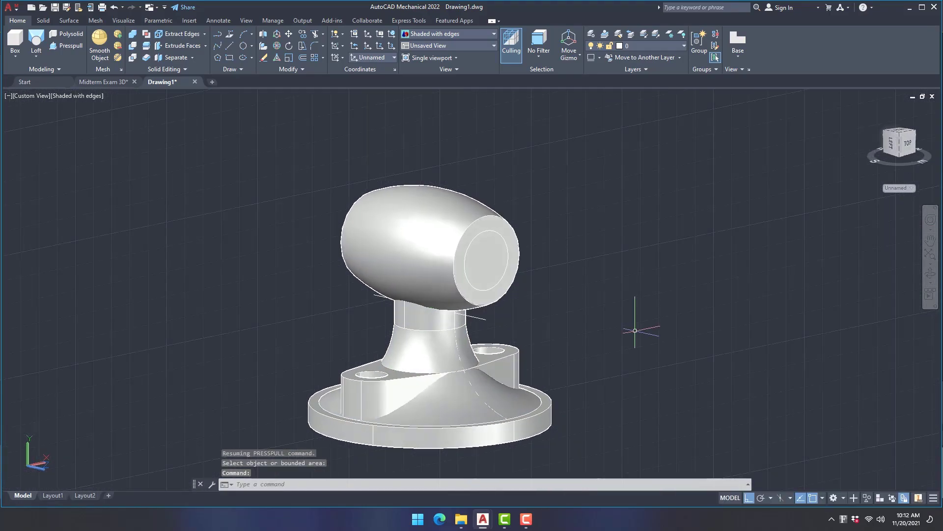
# Union the barrel, neck, flared body, lugs and base into one solid, selecting the whole model.
pyautogui.press('BackSpace')
pyautogui.press('BackSpace')
pyautogui.press('BackSpace')
pyautogui.press('BackSpace')
pyautogui.press('Return')
pyautogui.moveTo(342, 131)
pyautogui.mouseDown()
pyautogui.moveTo(605, 476)
pyautogui.moveTo(45, 189)
pyautogui.mouseUp()
pyautogui.press('Return')
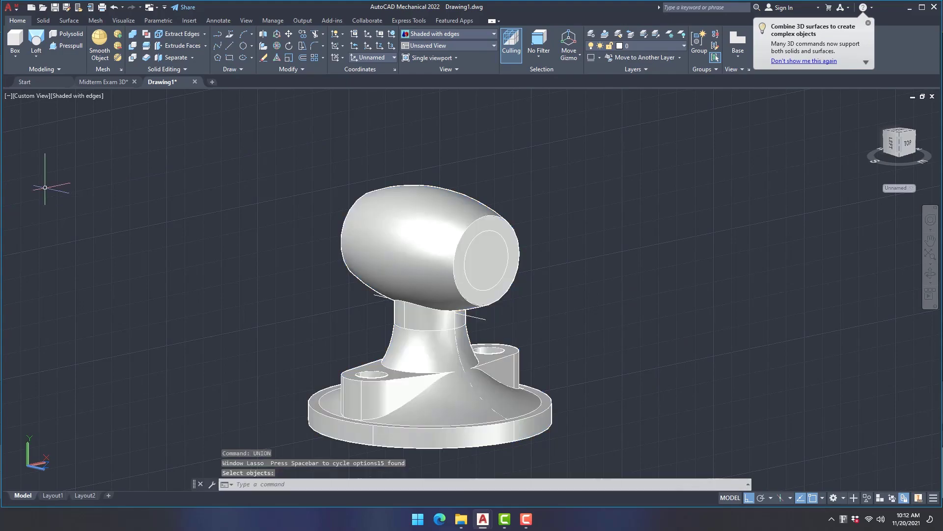
# Press-pull the inner circle on the barrel's near end through to the far end's centre to cut the bore.
pyautogui.click(63, 46)
pyautogui.click(484, 258)
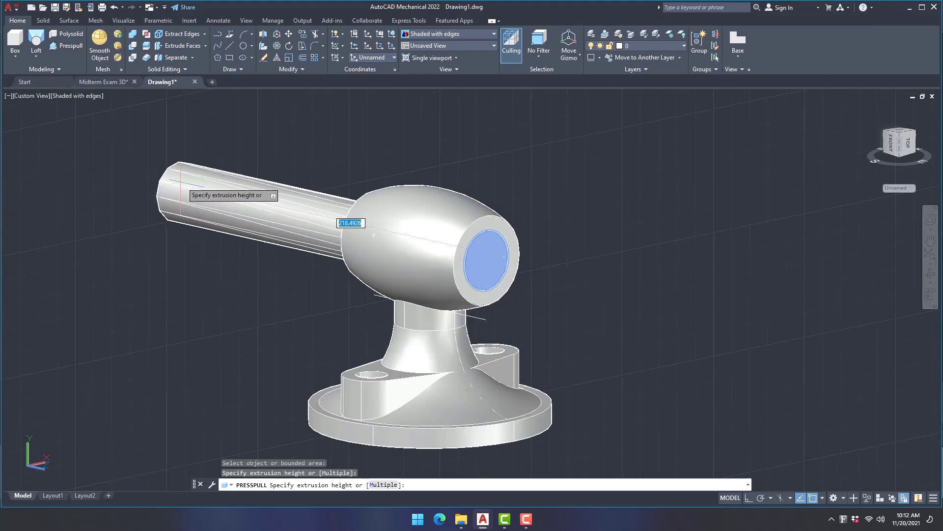
pyautogui.click(374, 235)
pyautogui.press('Return')
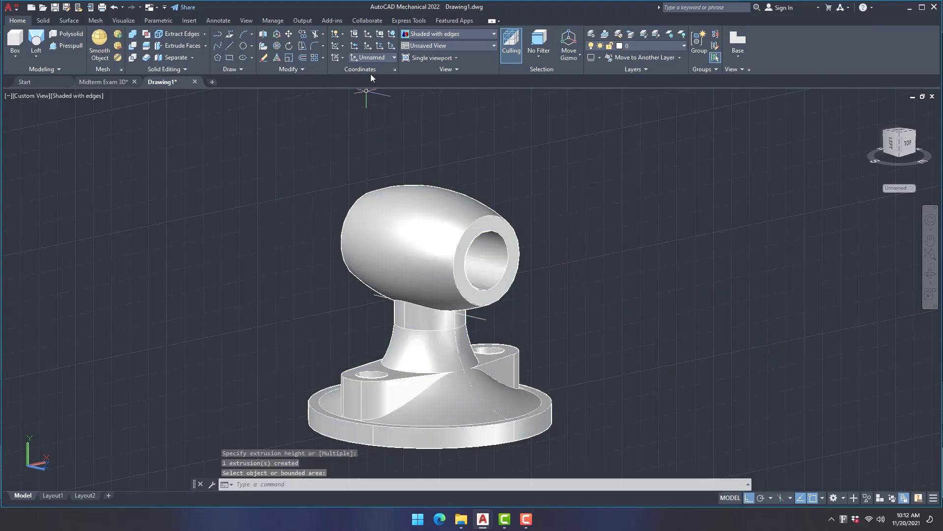
# Set the visual style to 2D Wireframe and erase leftover construction lines in the barrel and at the neck's top.
pyautogui.click(420, 34)
pyautogui.click(421, 58)
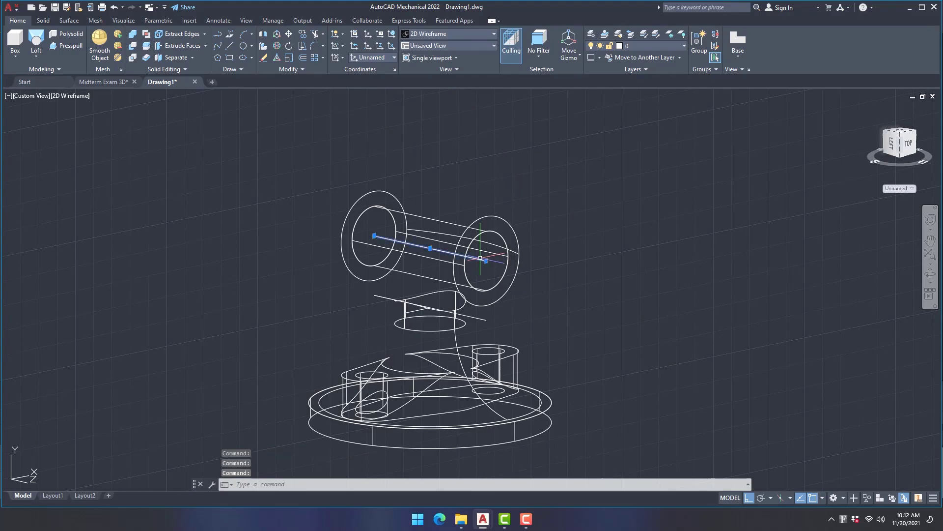
pyautogui.click(386, 296)
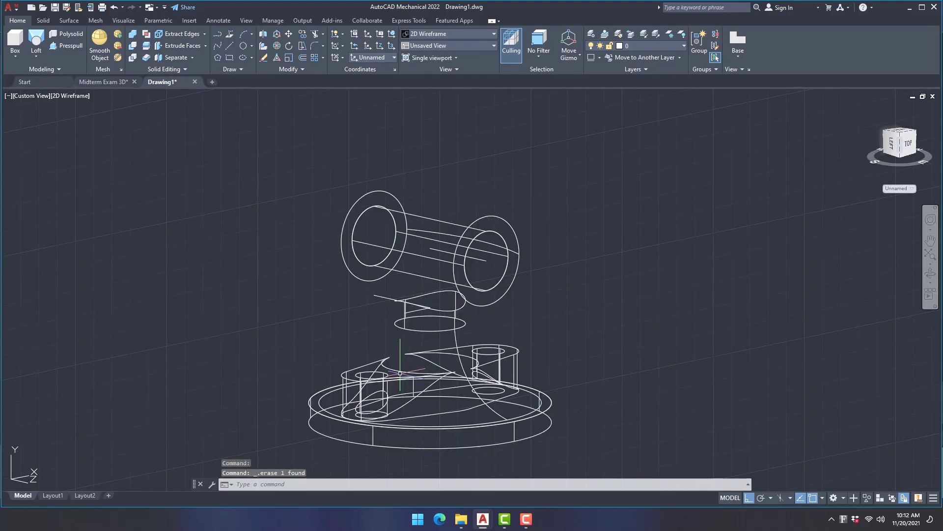
pyautogui.keyDown('shift'); pyautogui.moveTo(631, 416); pyautogui.dragTo(590, 419, button='middle'); pyautogui.keyUp('shift')
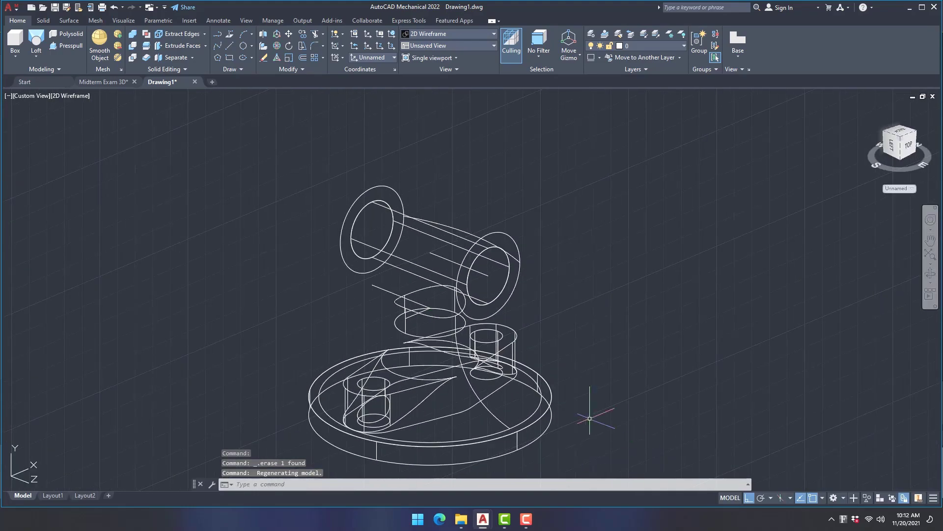
pyautogui.click(391, 296)
pyautogui.click(398, 306)
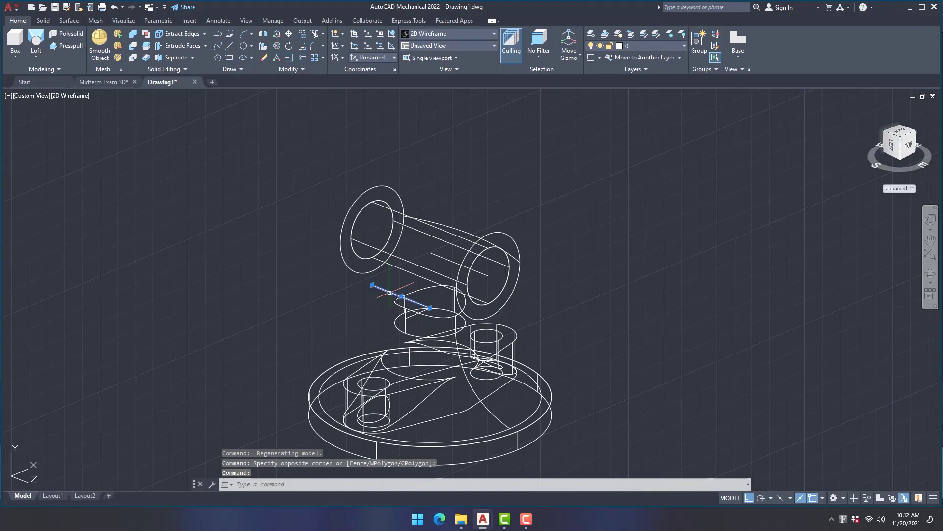
pyautogui.press('Delete')
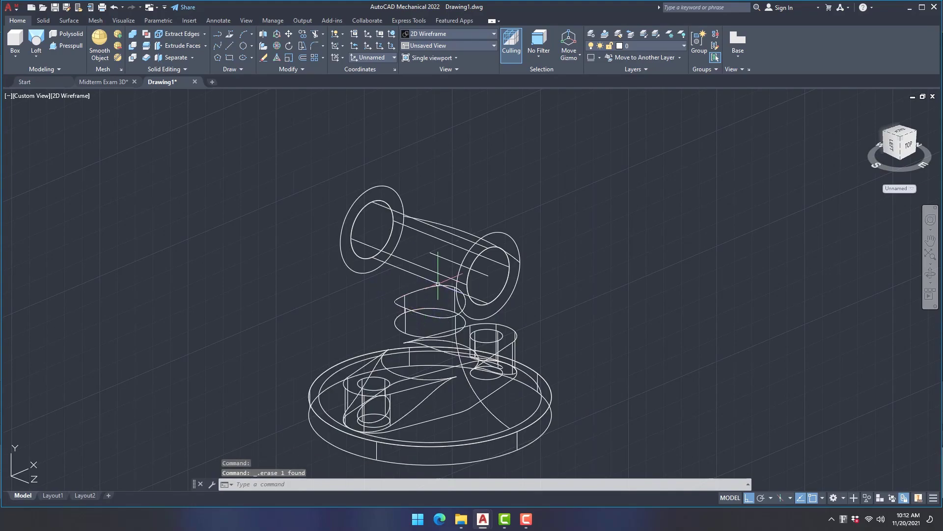